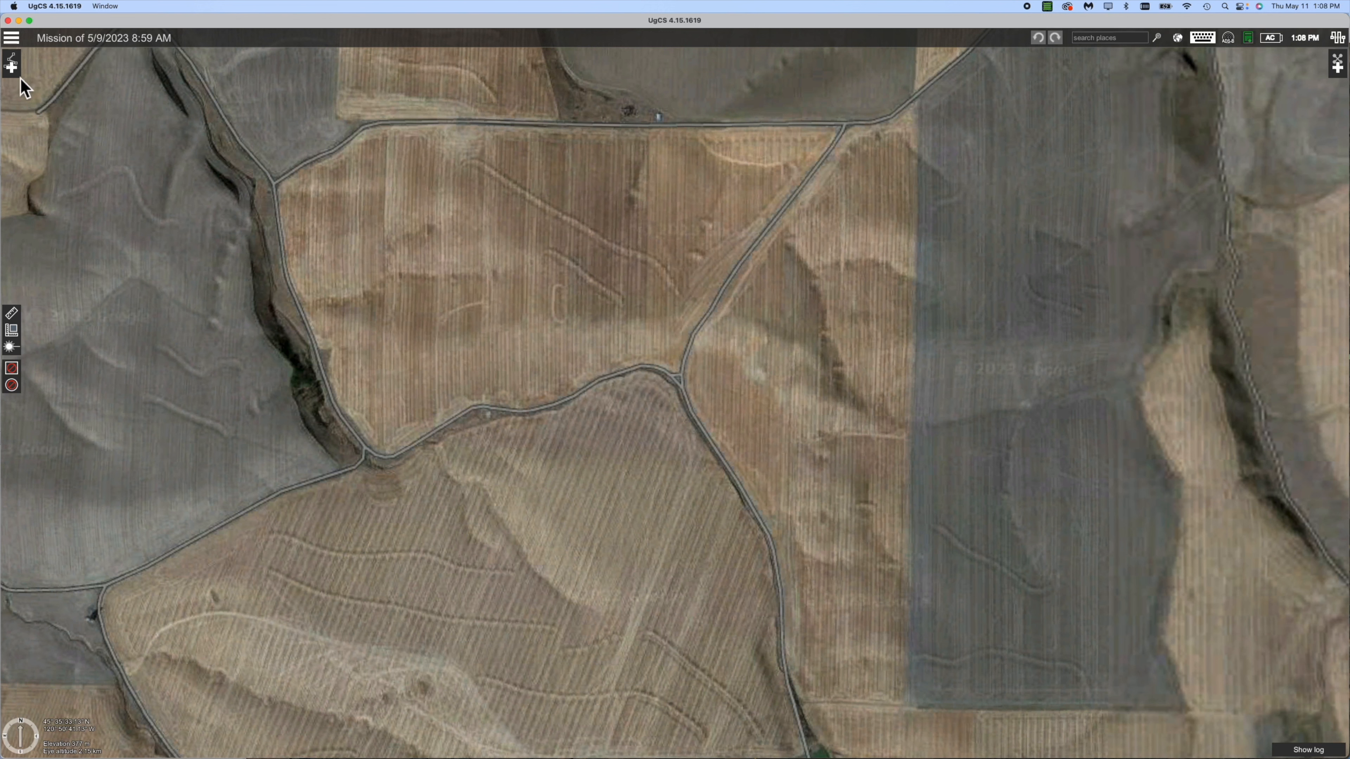
Change the mission title in the top bar to 'Wheat Acres'.
click(63, 45)
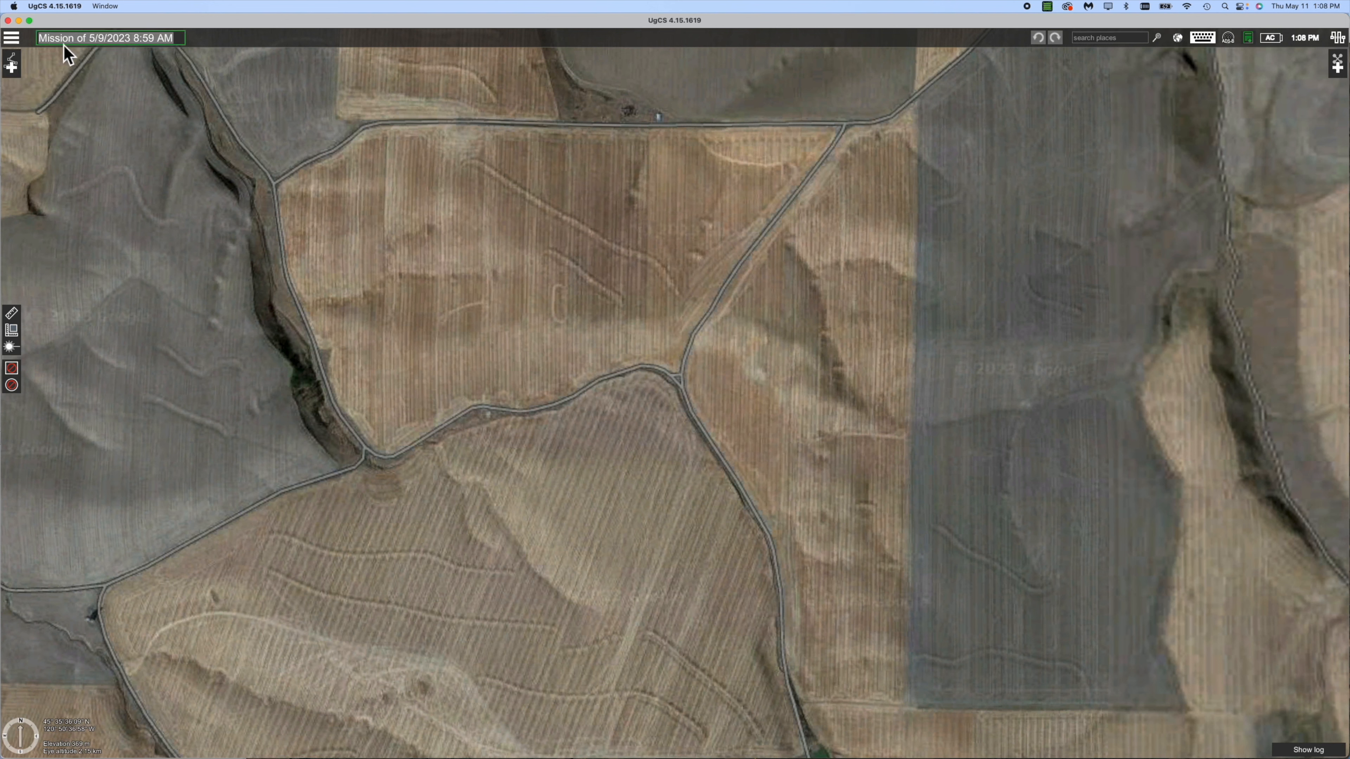
text(Wheat Ac)
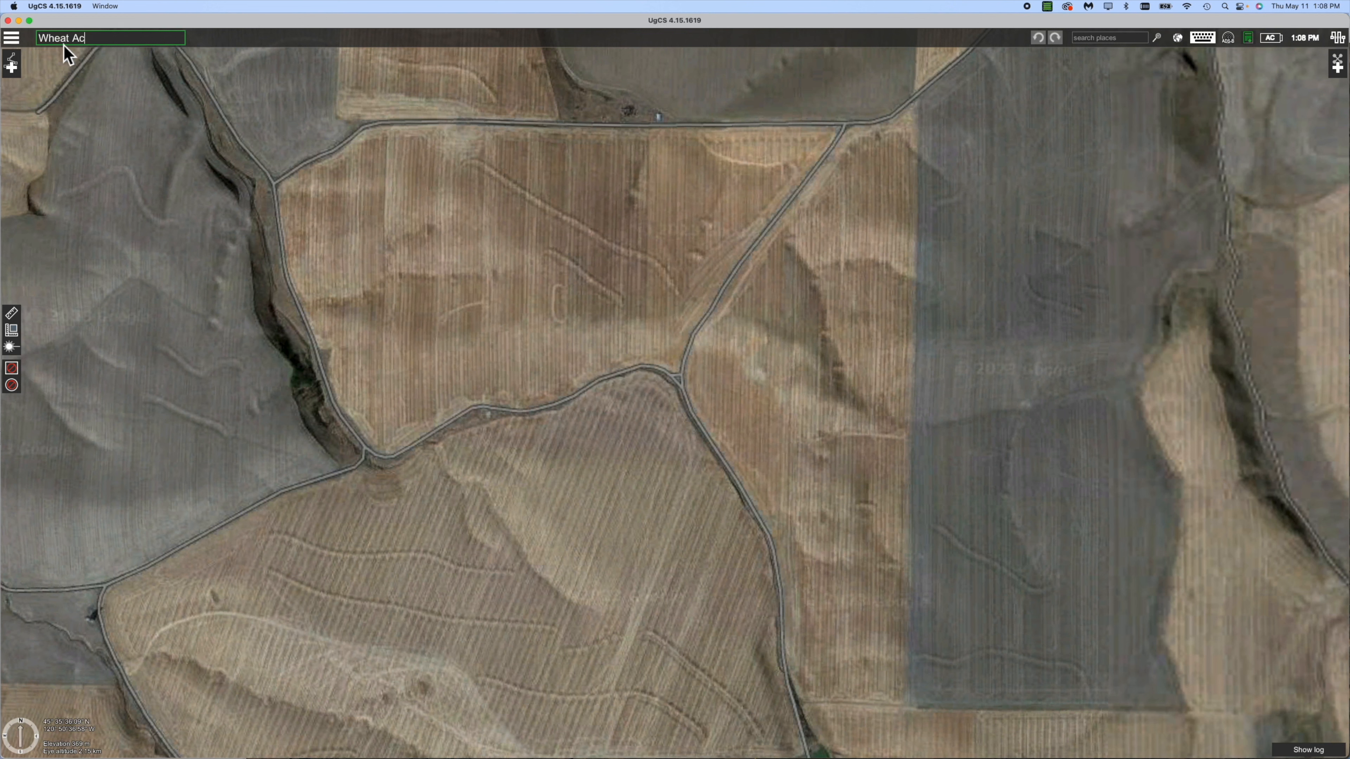
key(Return)
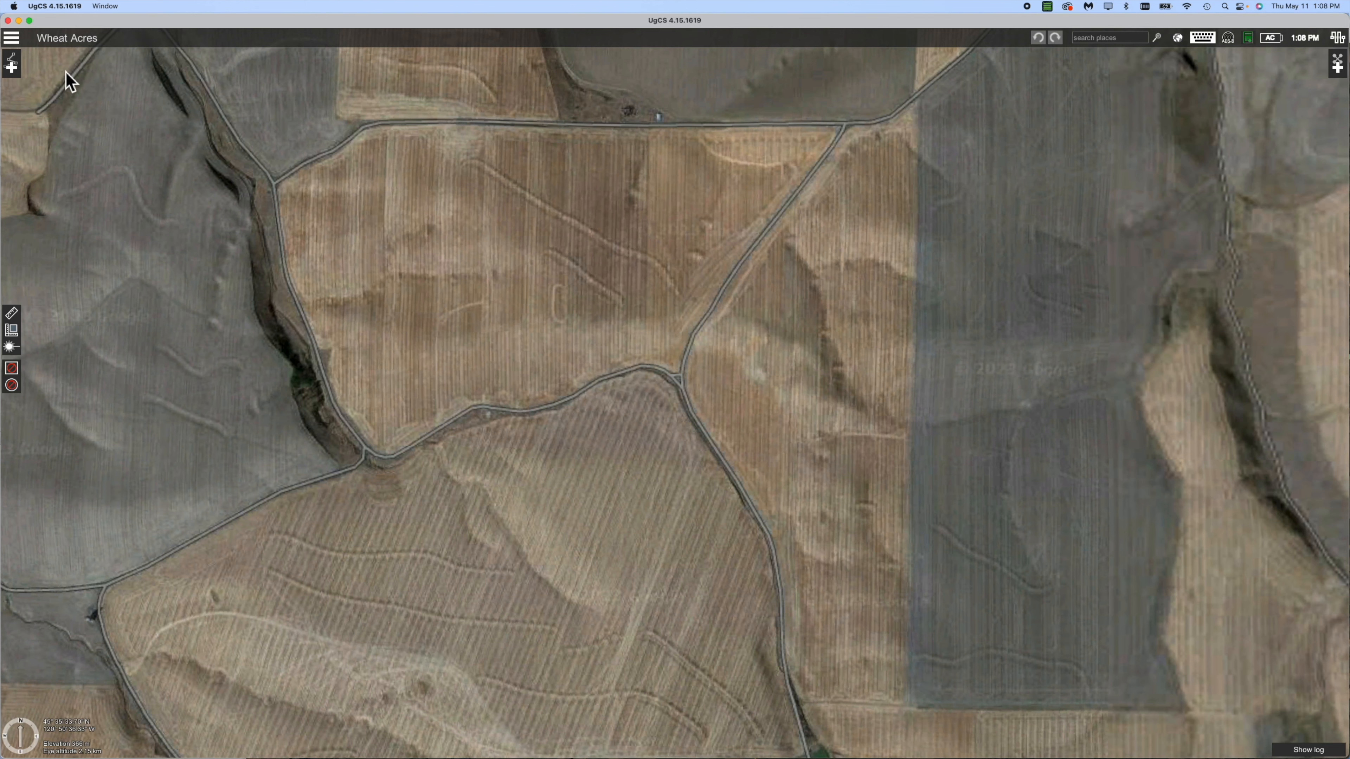
Add a new route, replace 'Route 1' with the name 'West Field', and continue.
click(13, 74)
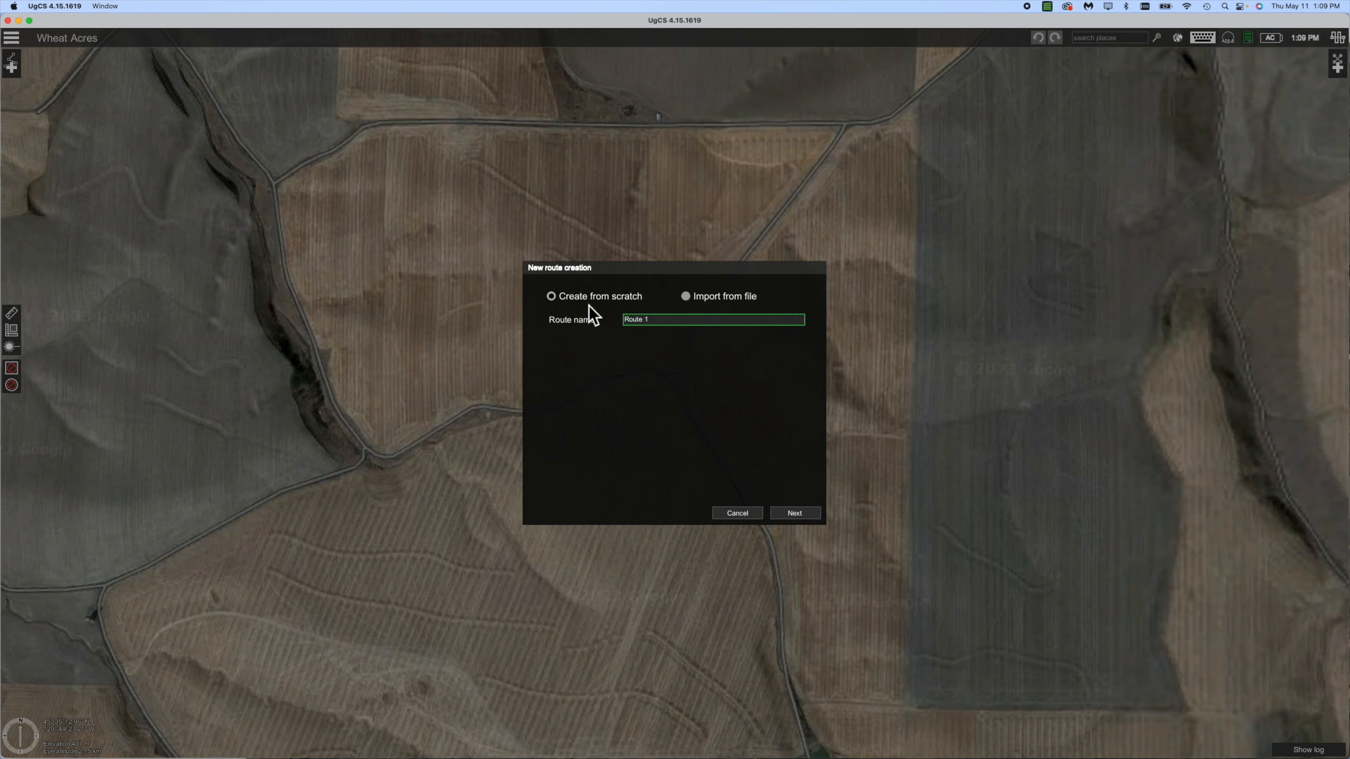
drag(663, 321, 623, 320)
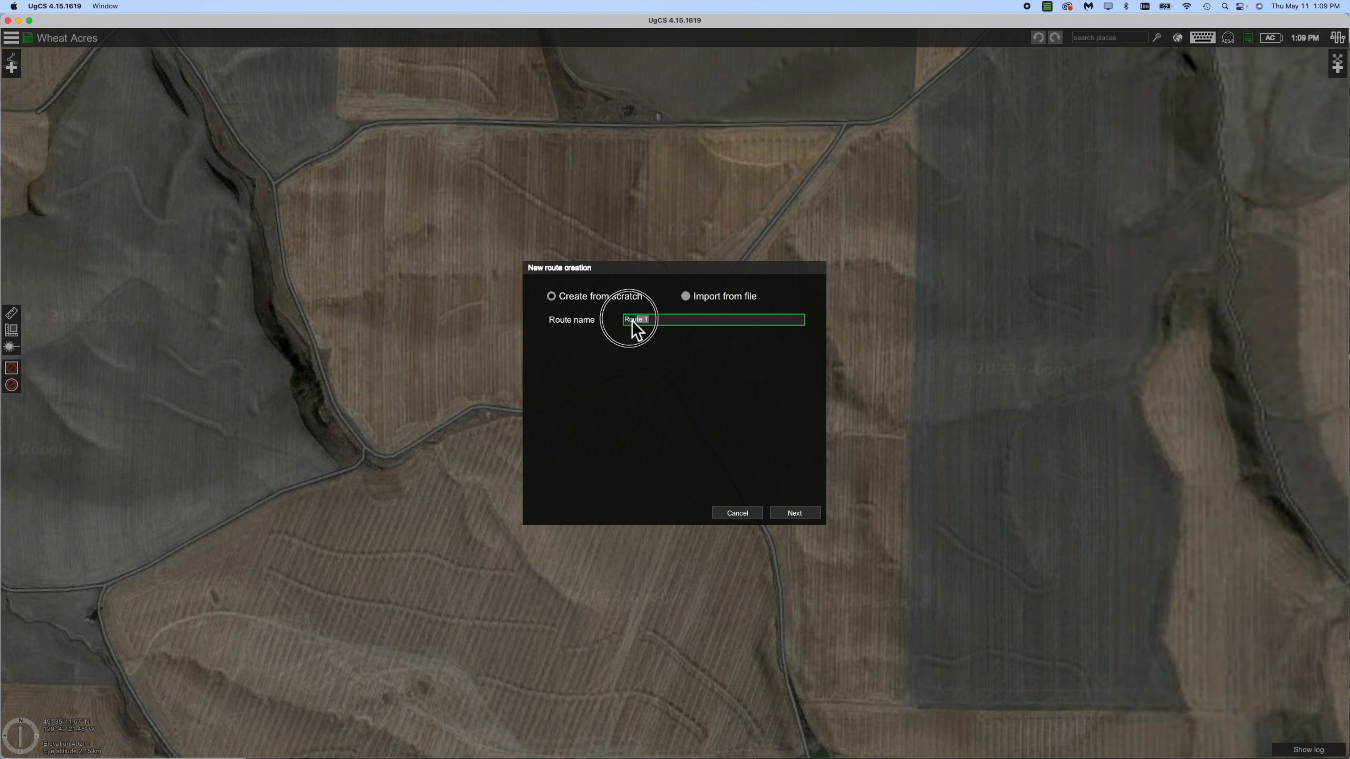
text(We)
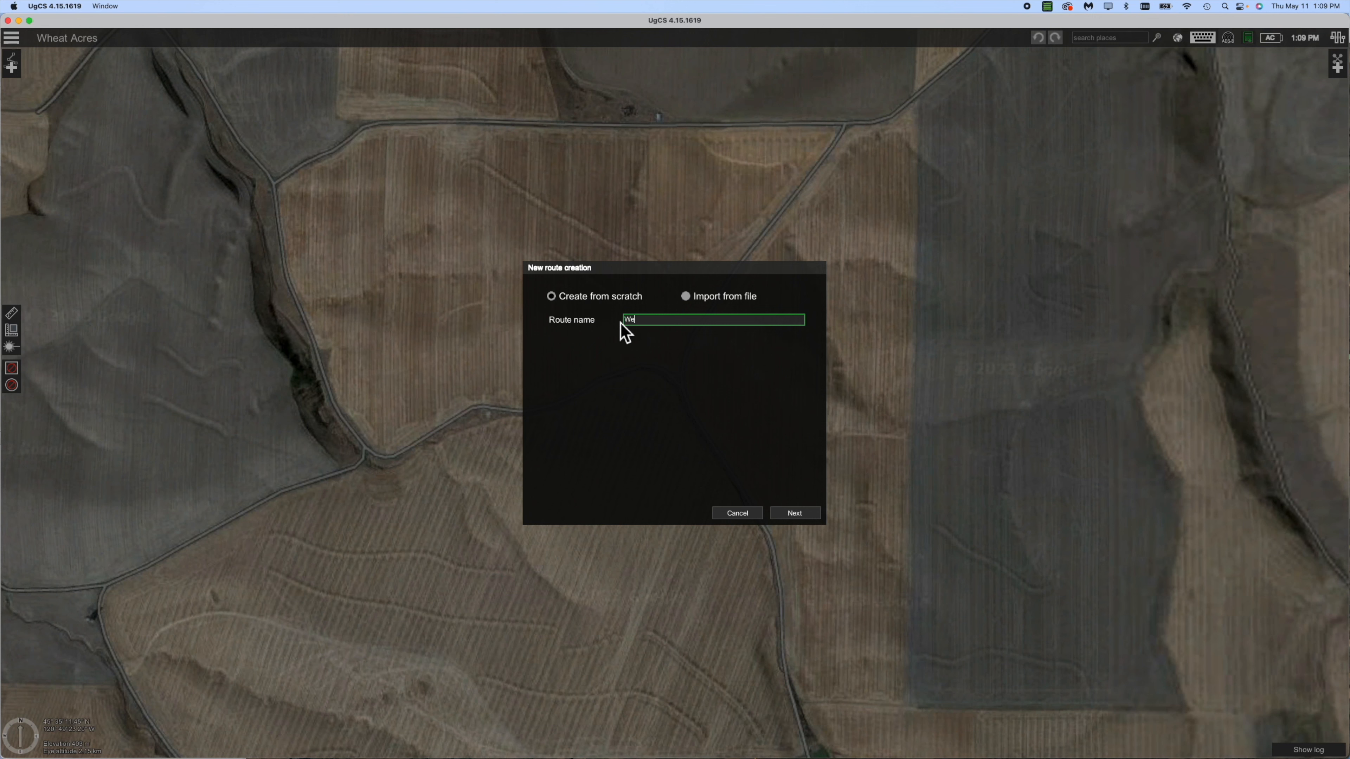
text(st Field)
click(795, 513)
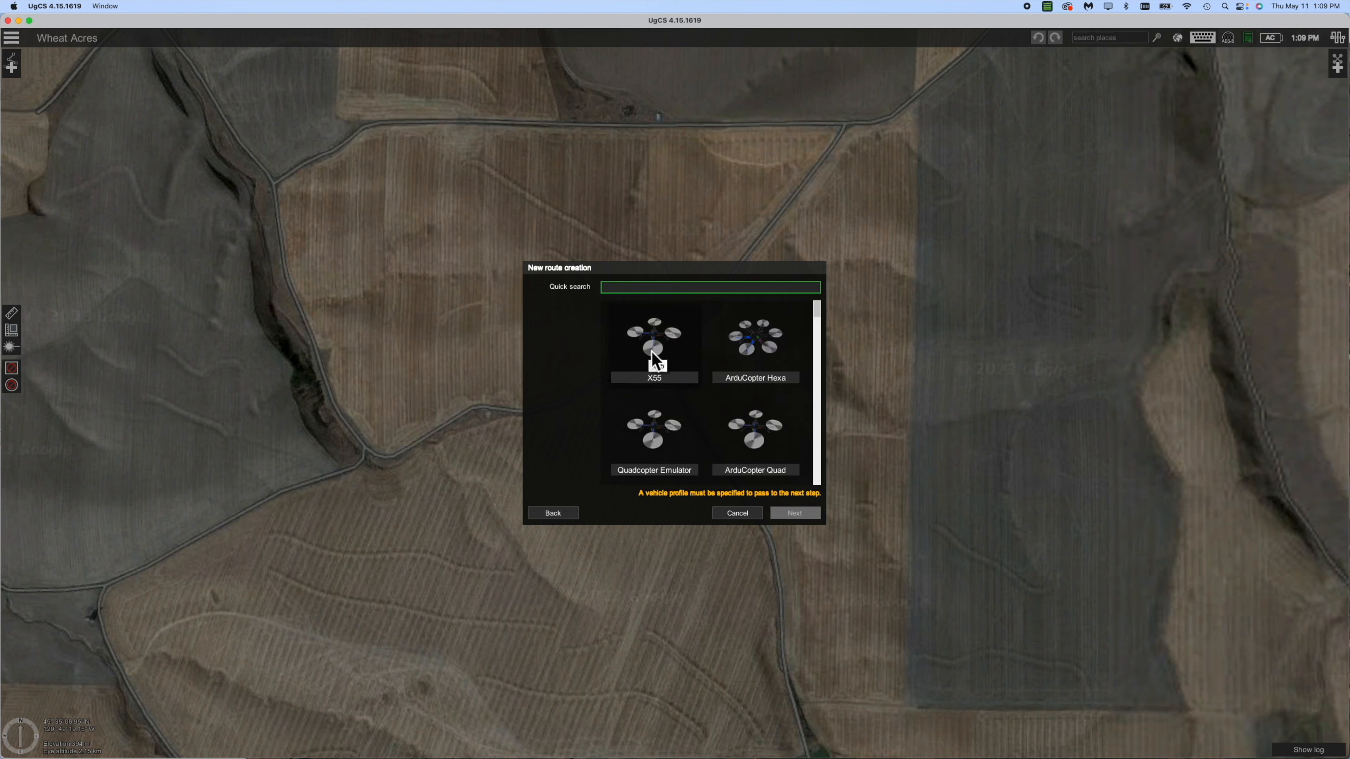
Choose the X55 vehicle profile for the West Field route.
click(664, 350)
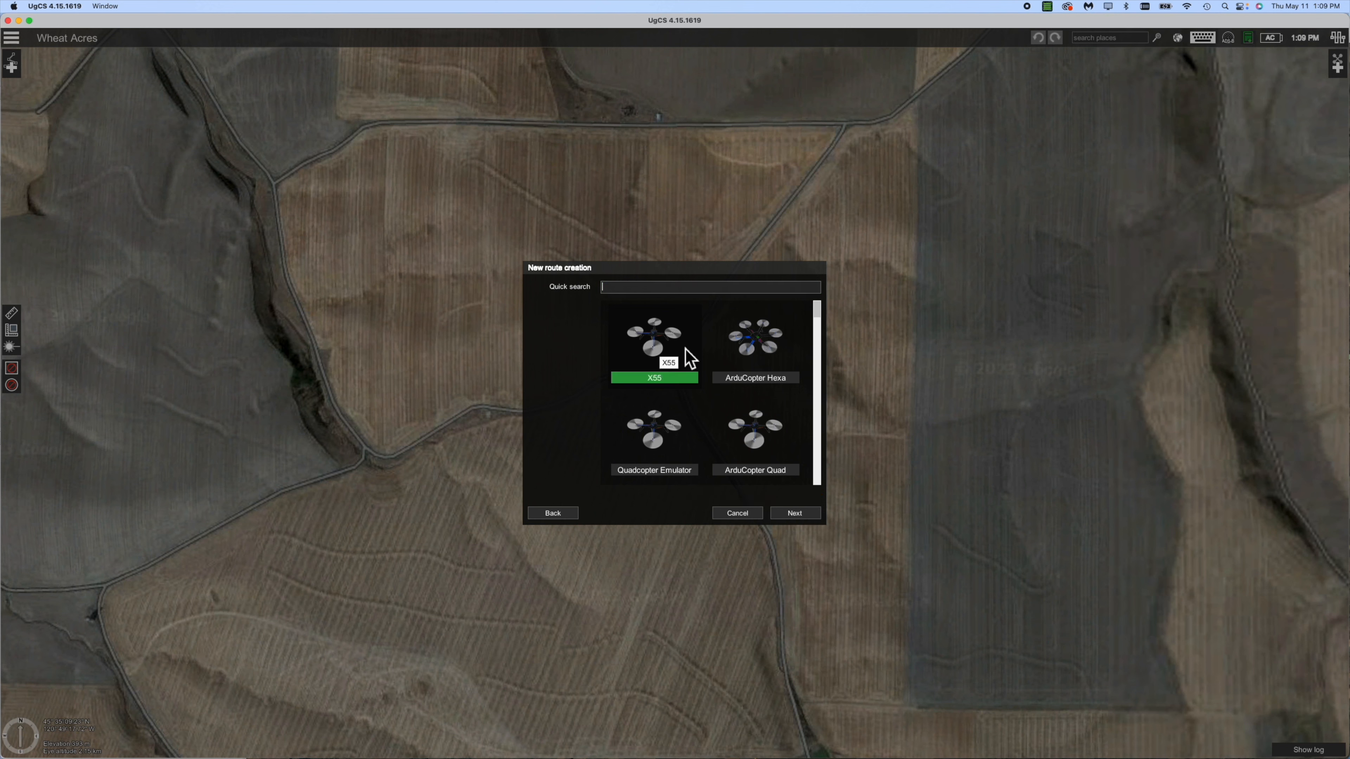
click(796, 514)
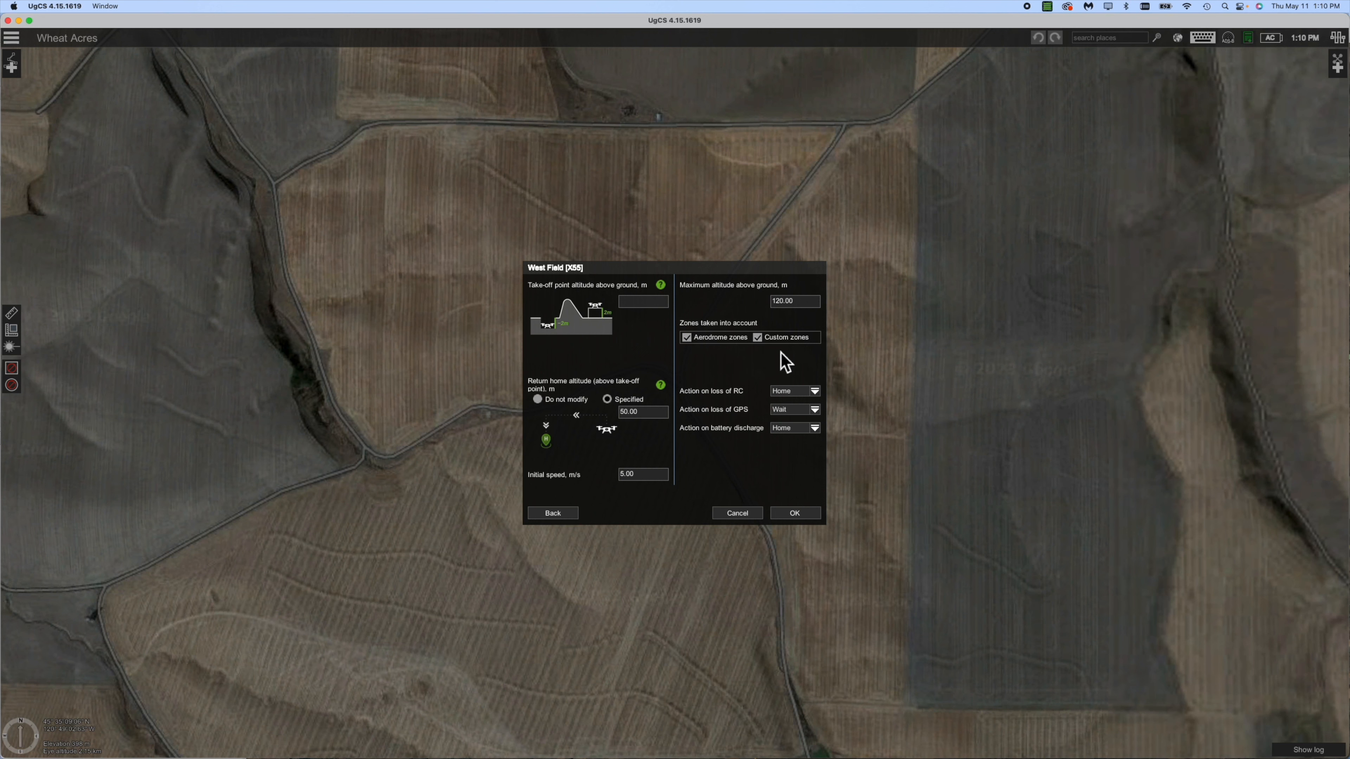
Set loss-of-RC, loss-of-GPS and battery-discharge actions to Do not modify and create the route.
click(815, 392)
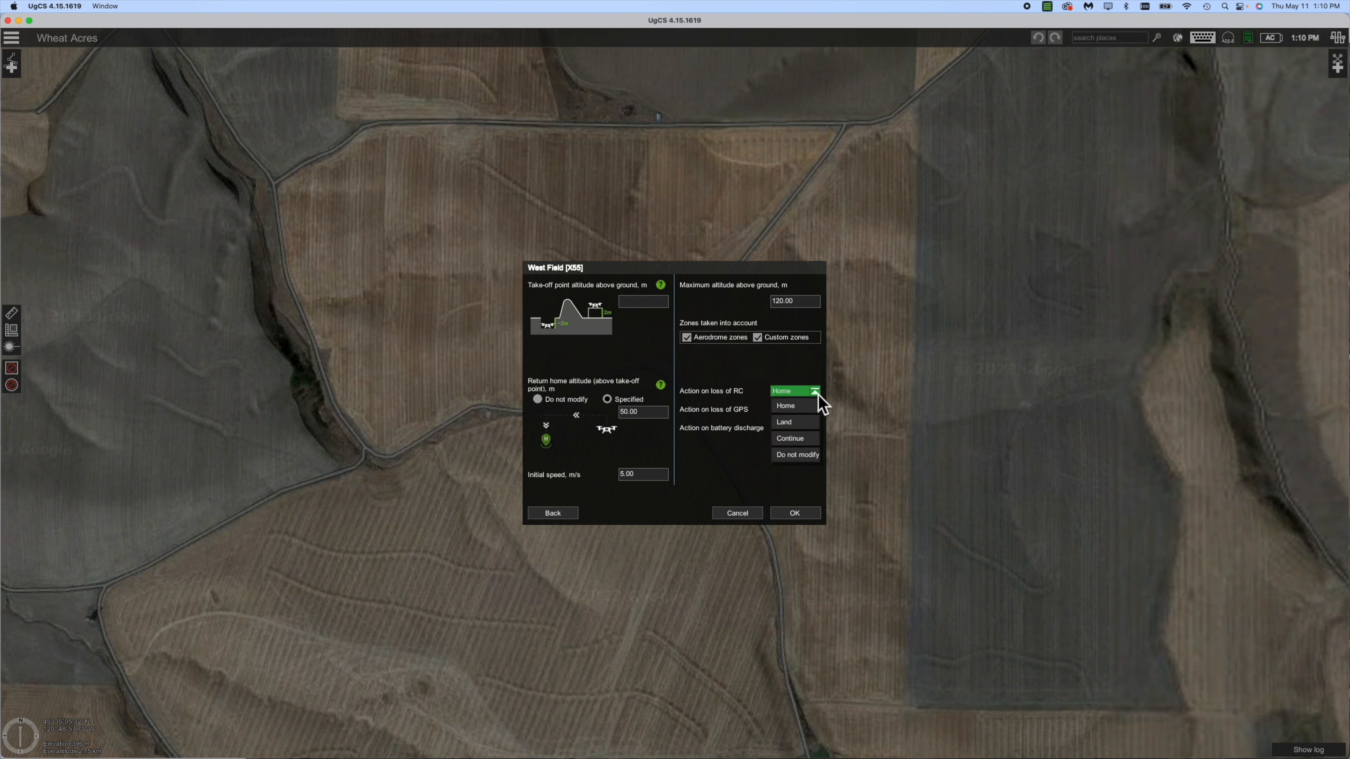
click(800, 455)
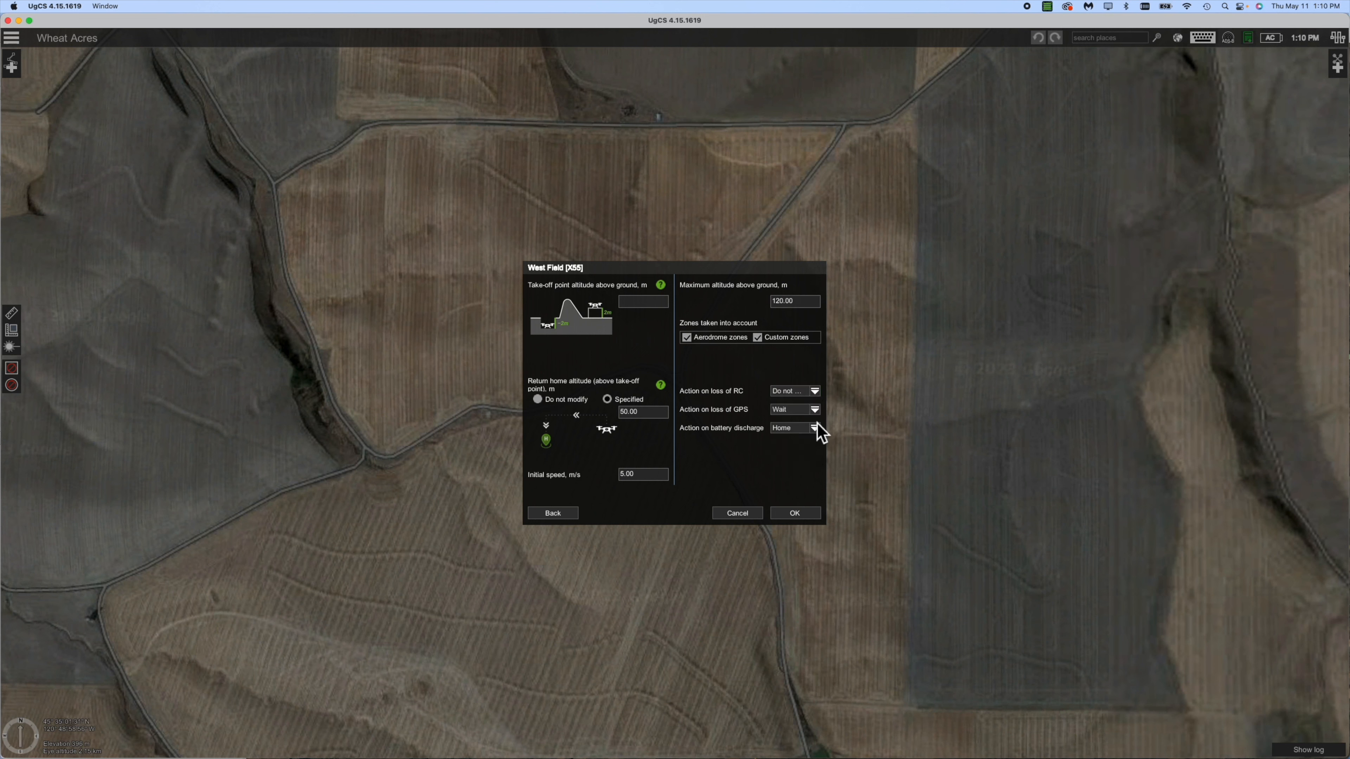
click(815, 411)
click(800, 457)
click(814, 428)
click(805, 475)
click(795, 514)
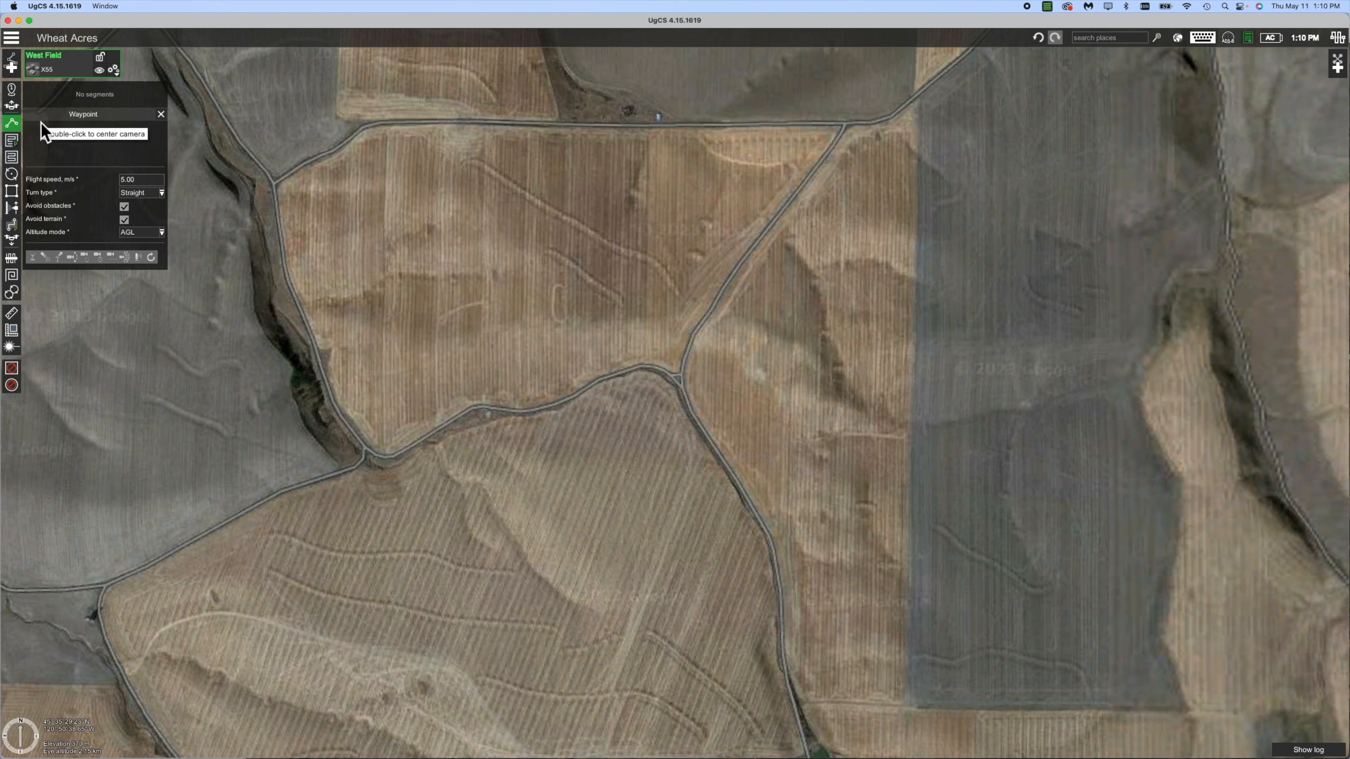
Pick the Area scan tool to start a scan segment for West Field.
click(12, 157)
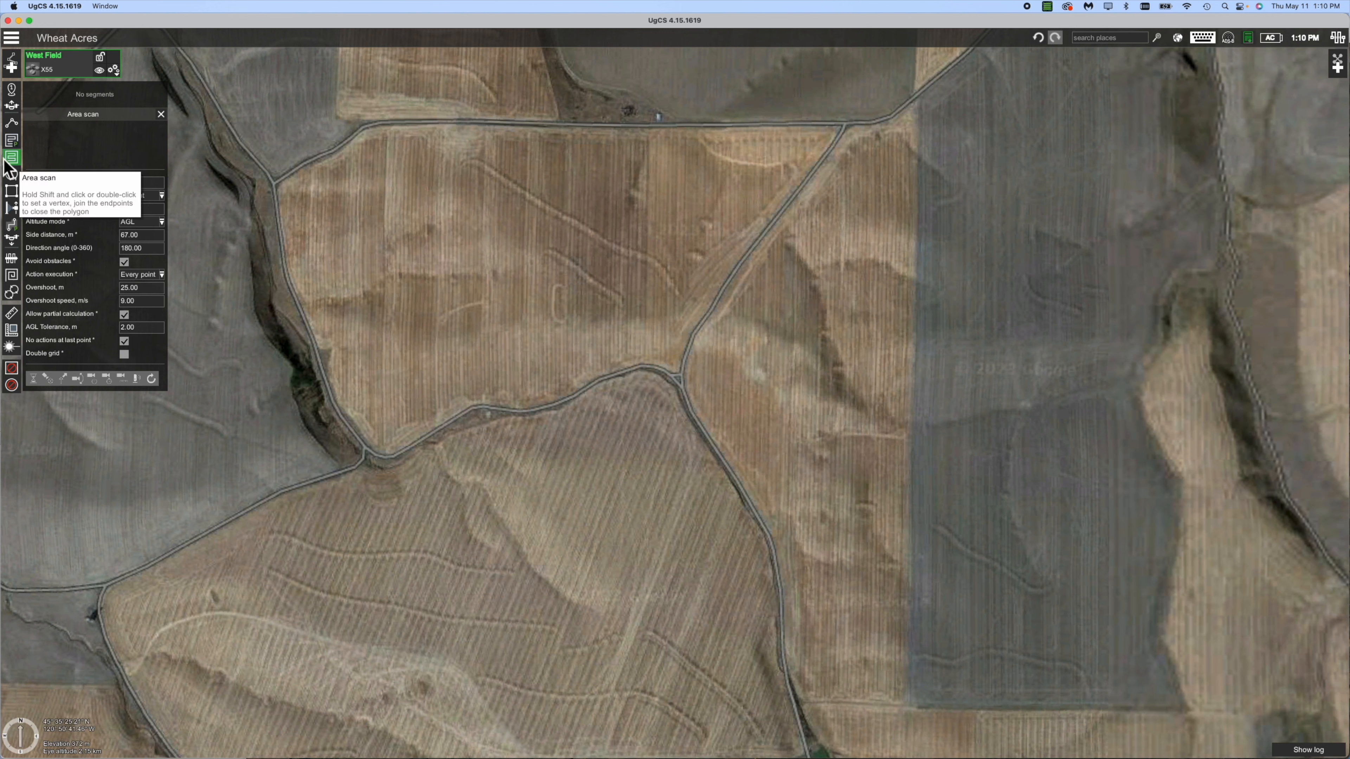
Trace the scan boundary from the west edge past the north-east and central road junctions.
click(278, 191)
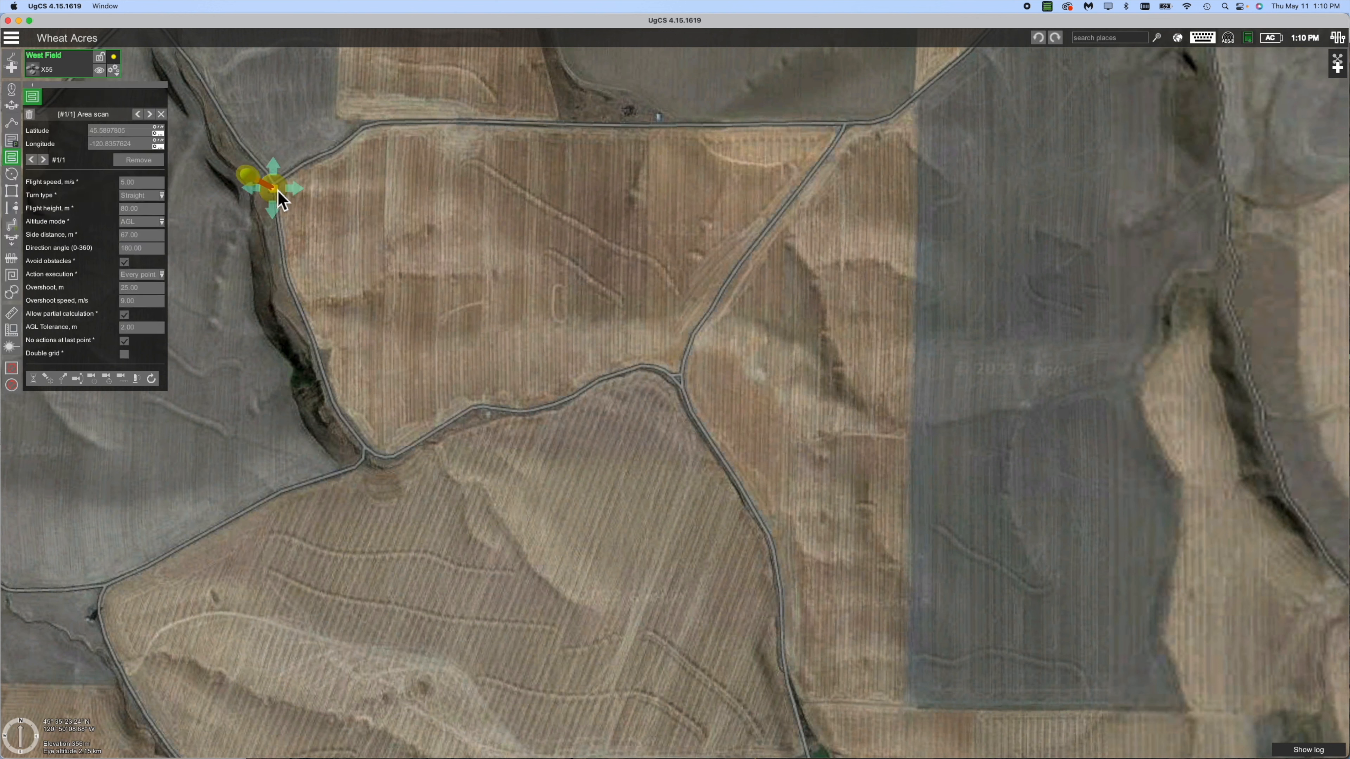
click(373, 123)
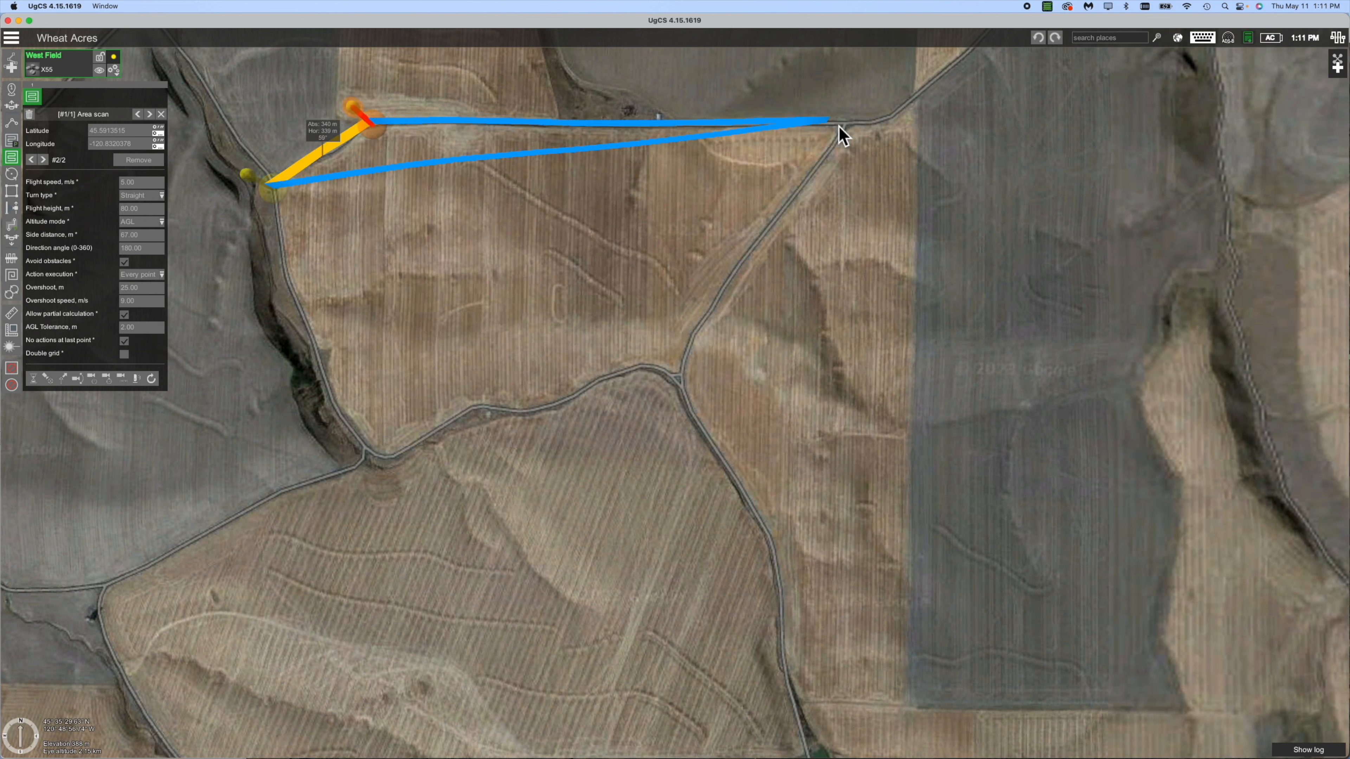
click(849, 129)
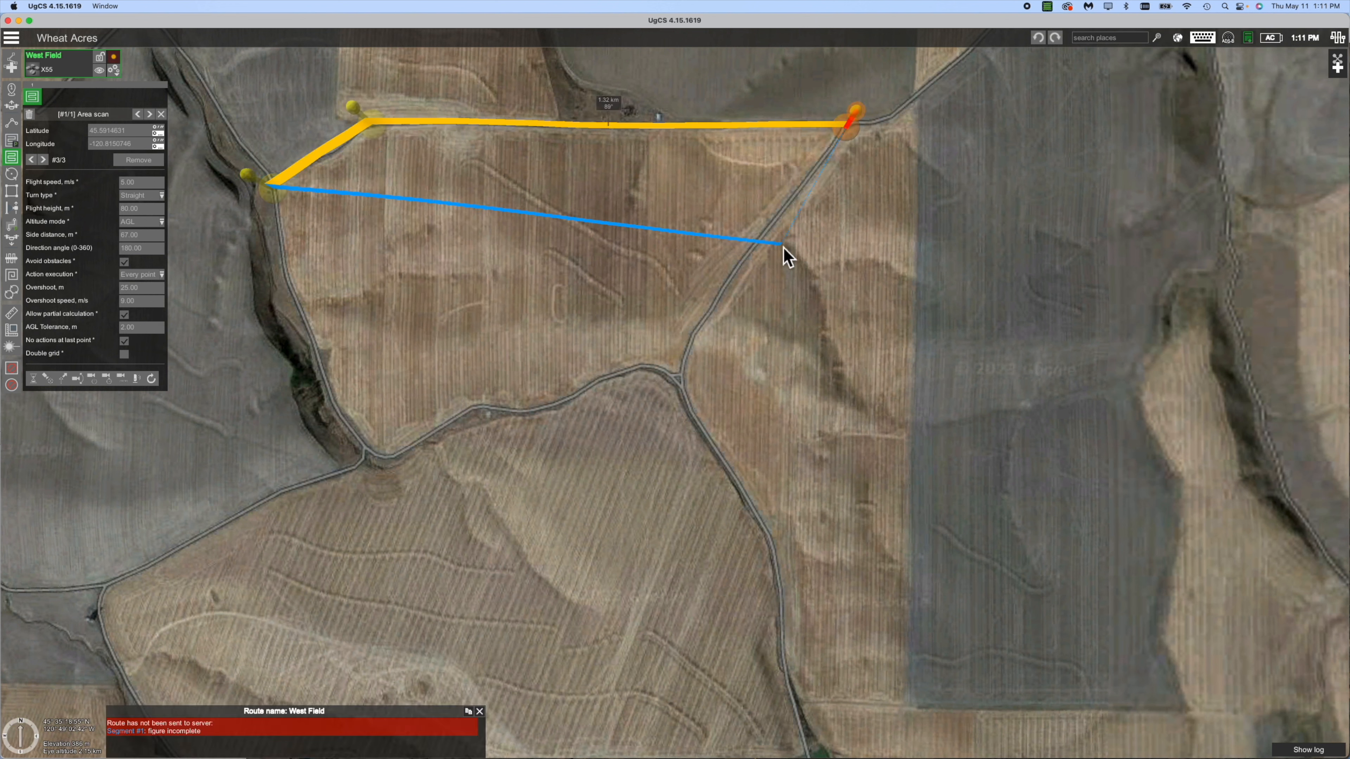
click(680, 382)
click(640, 372)
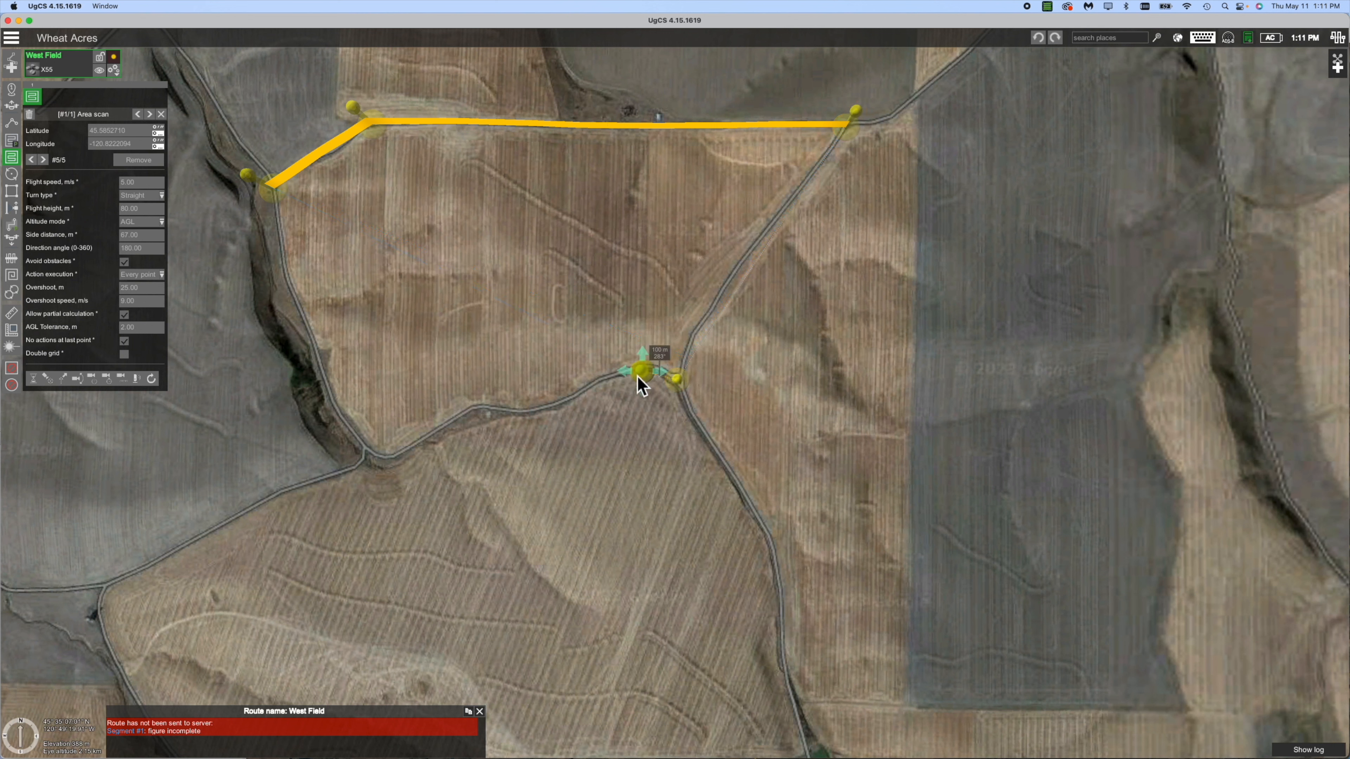
click(595, 381)
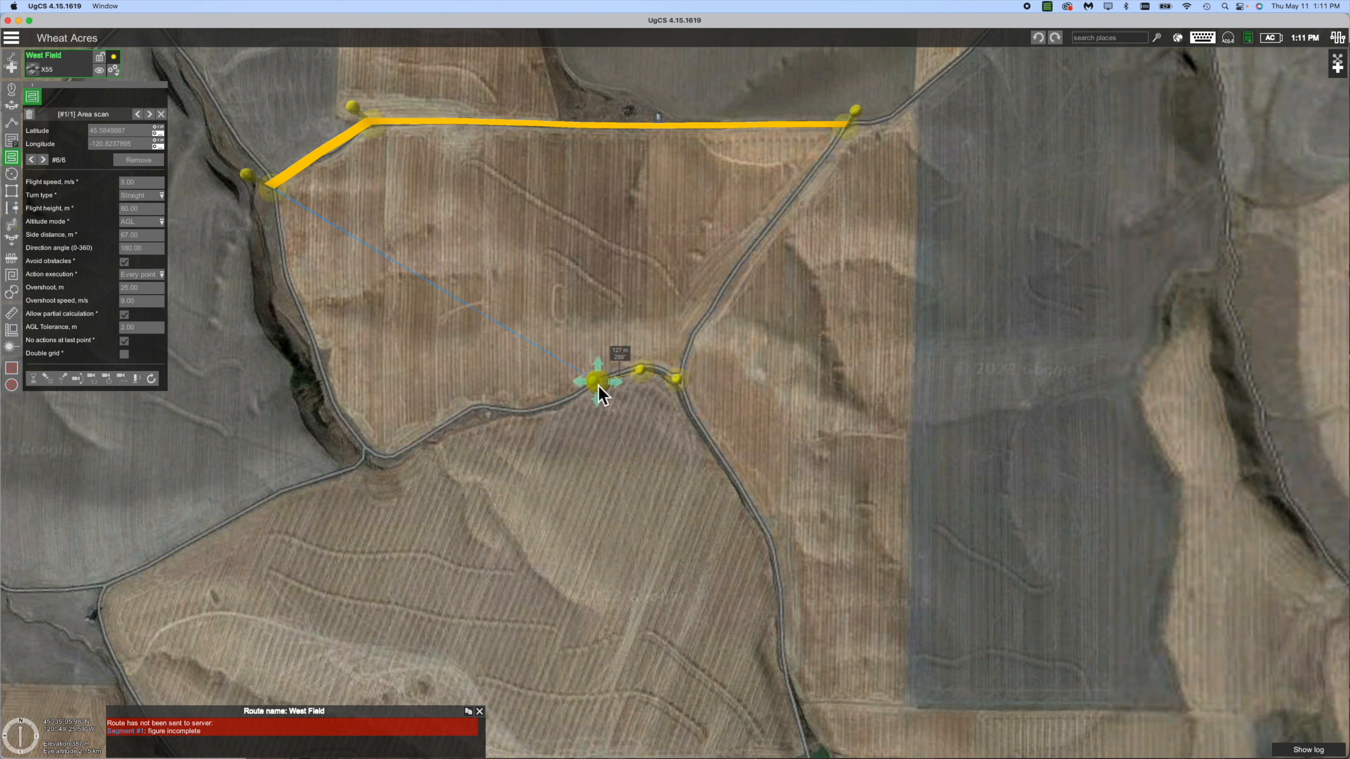
click(557, 405)
Continue the boundary along the southern road and up the west edge, closing it at the start.
click(518, 415)
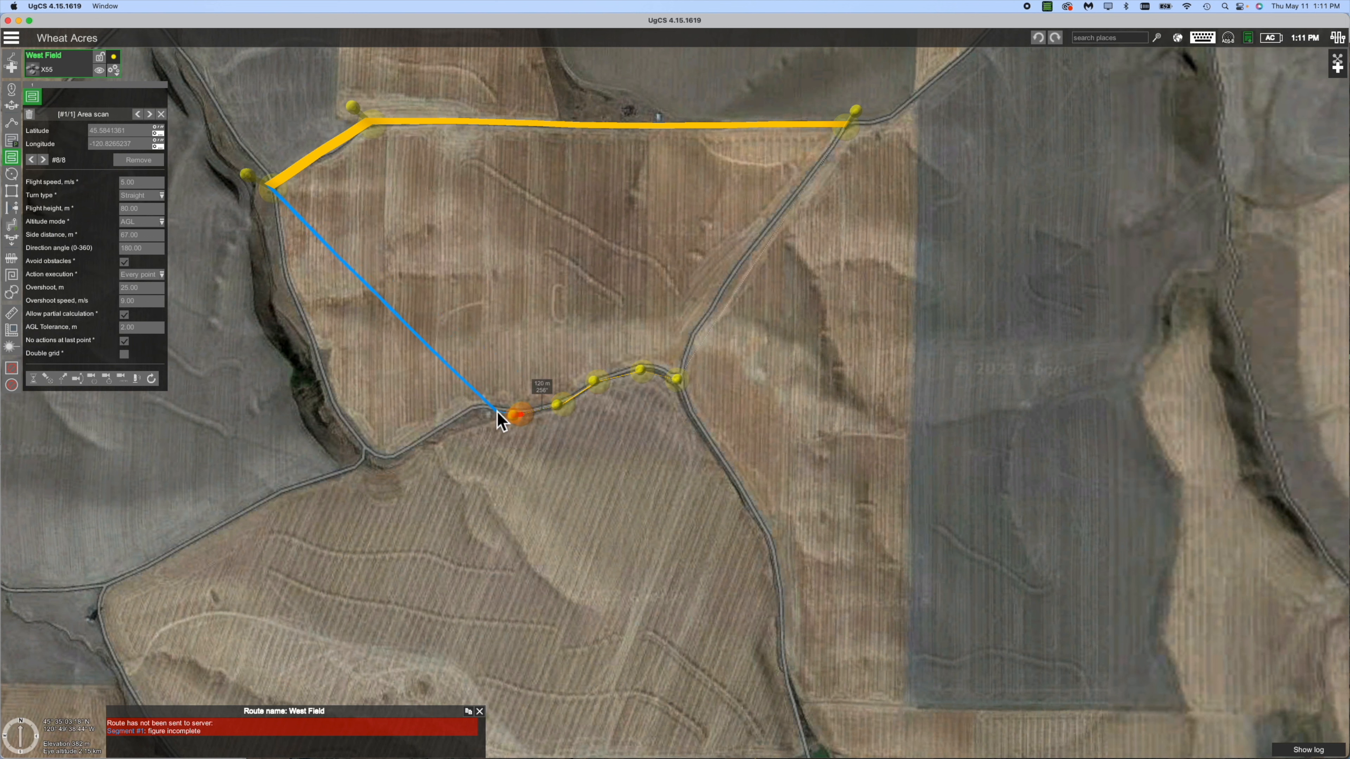
click(467, 408)
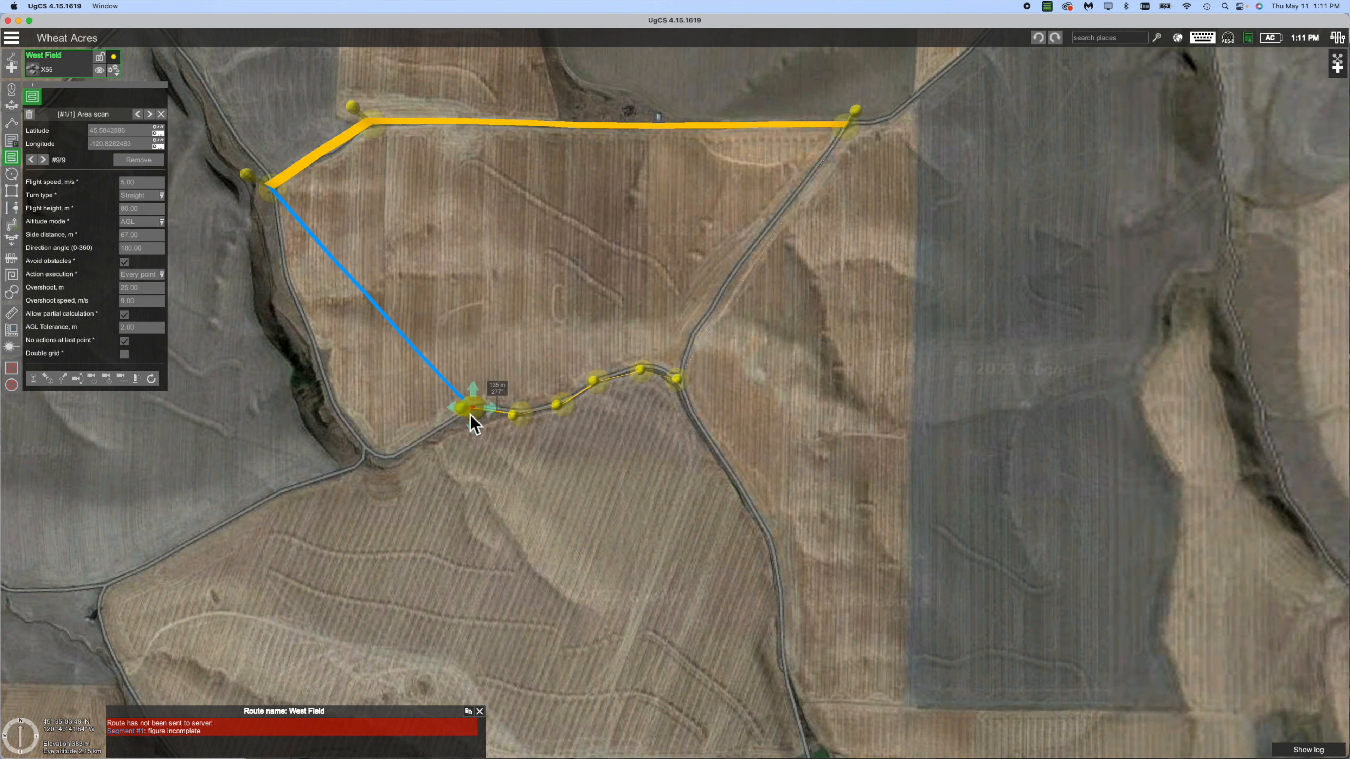
click(384, 460)
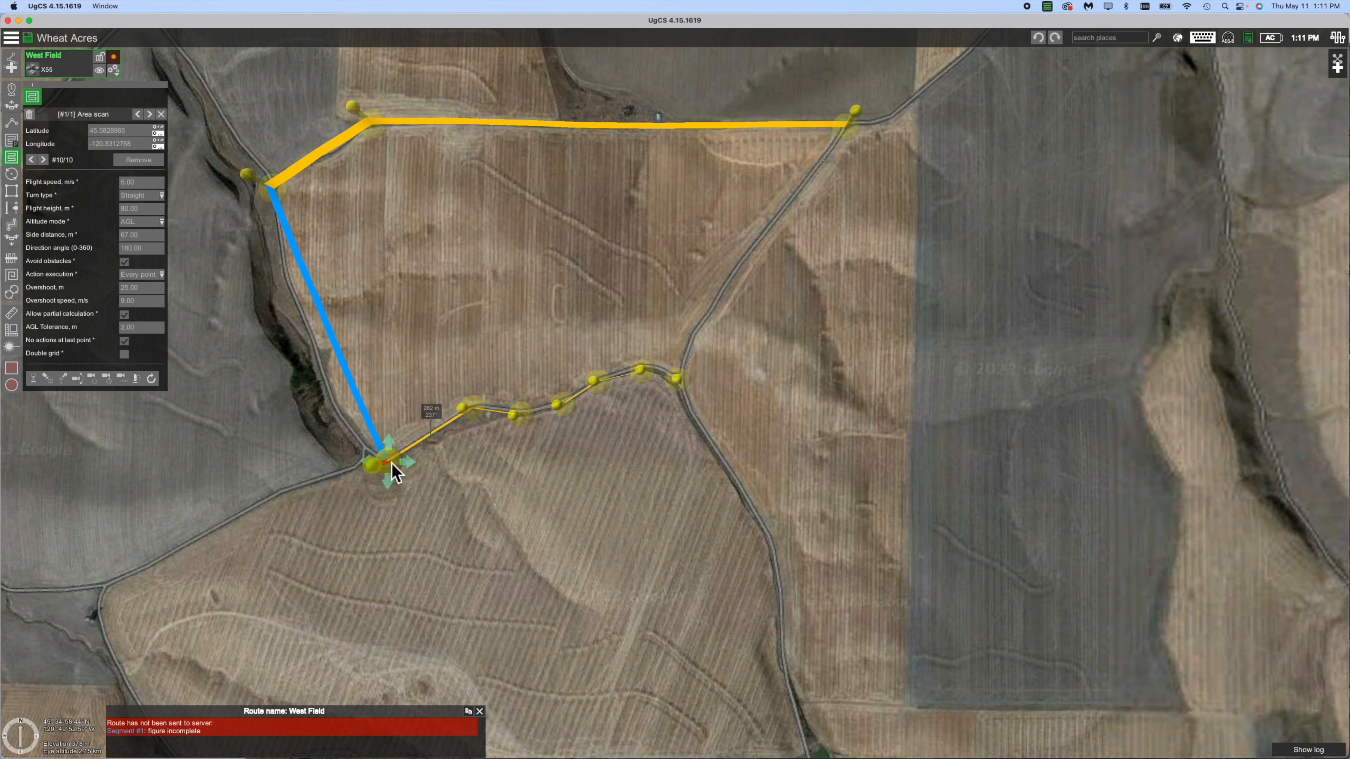
click(320, 355)
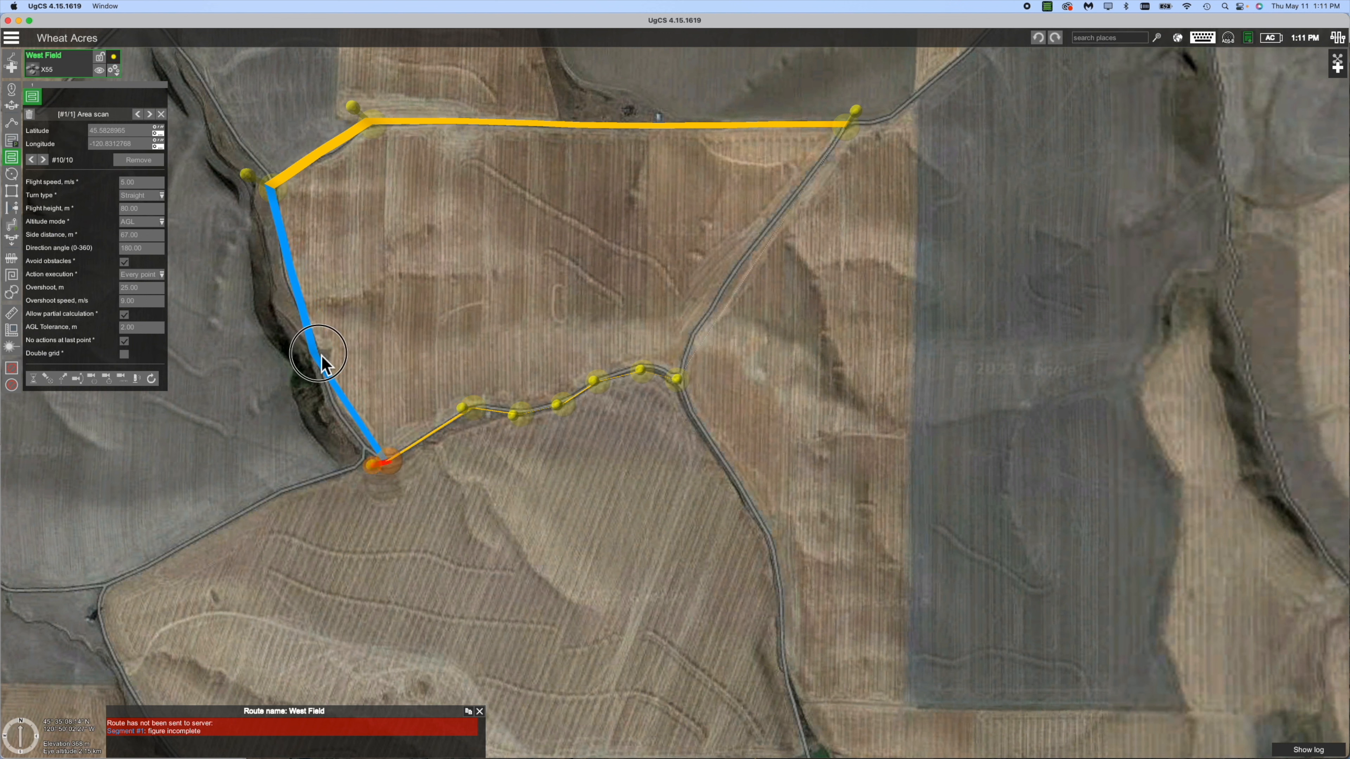
click(290, 276)
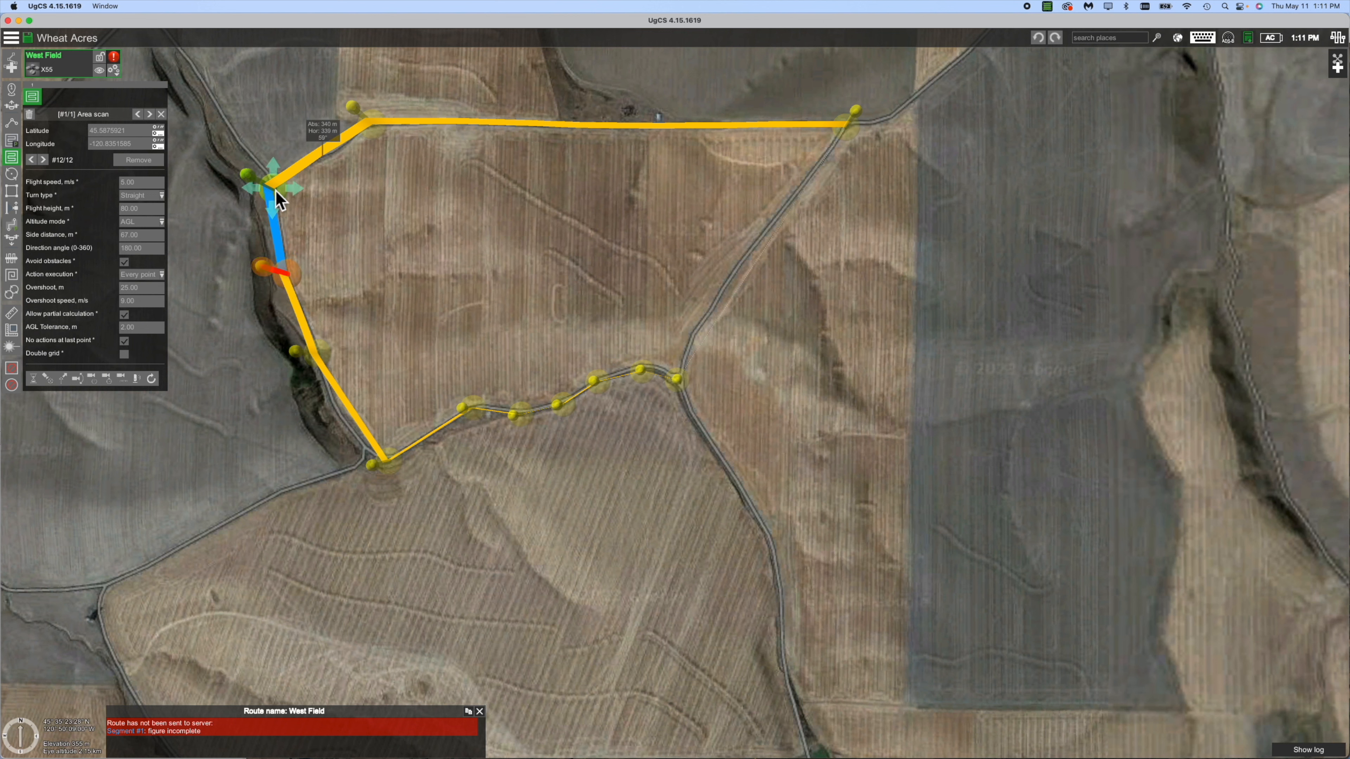
click(276, 191)
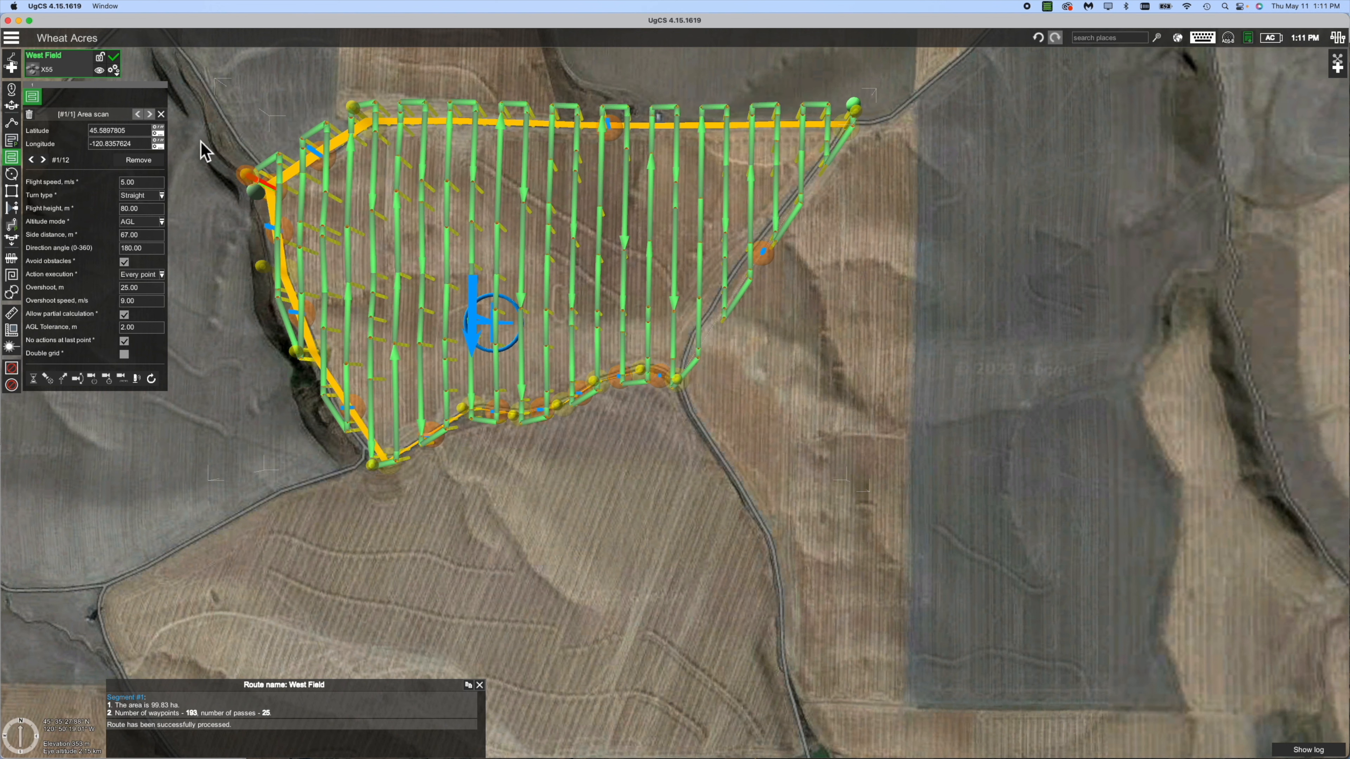
Set the area scan flight speed to 12 m/s and keep the Straight turn type.
click(149, 184)
text(12)
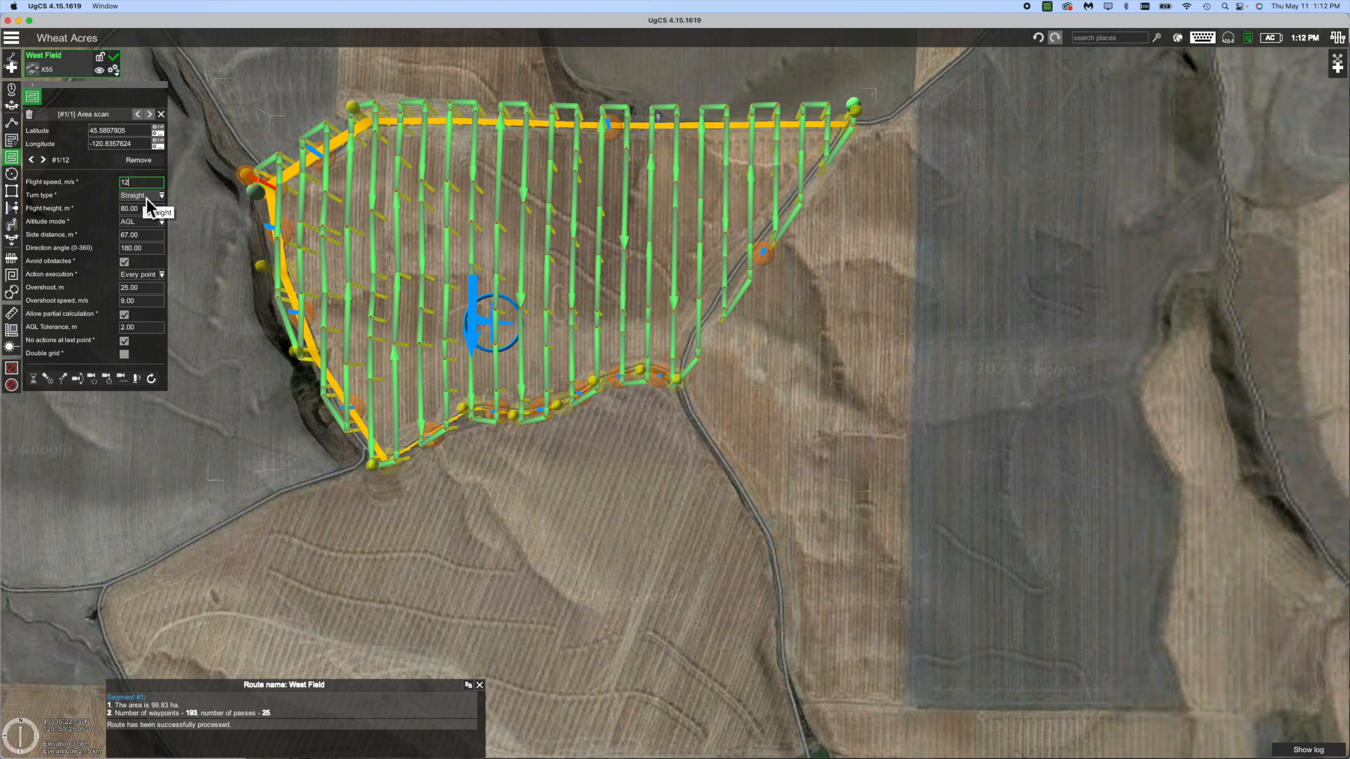
click(147, 195)
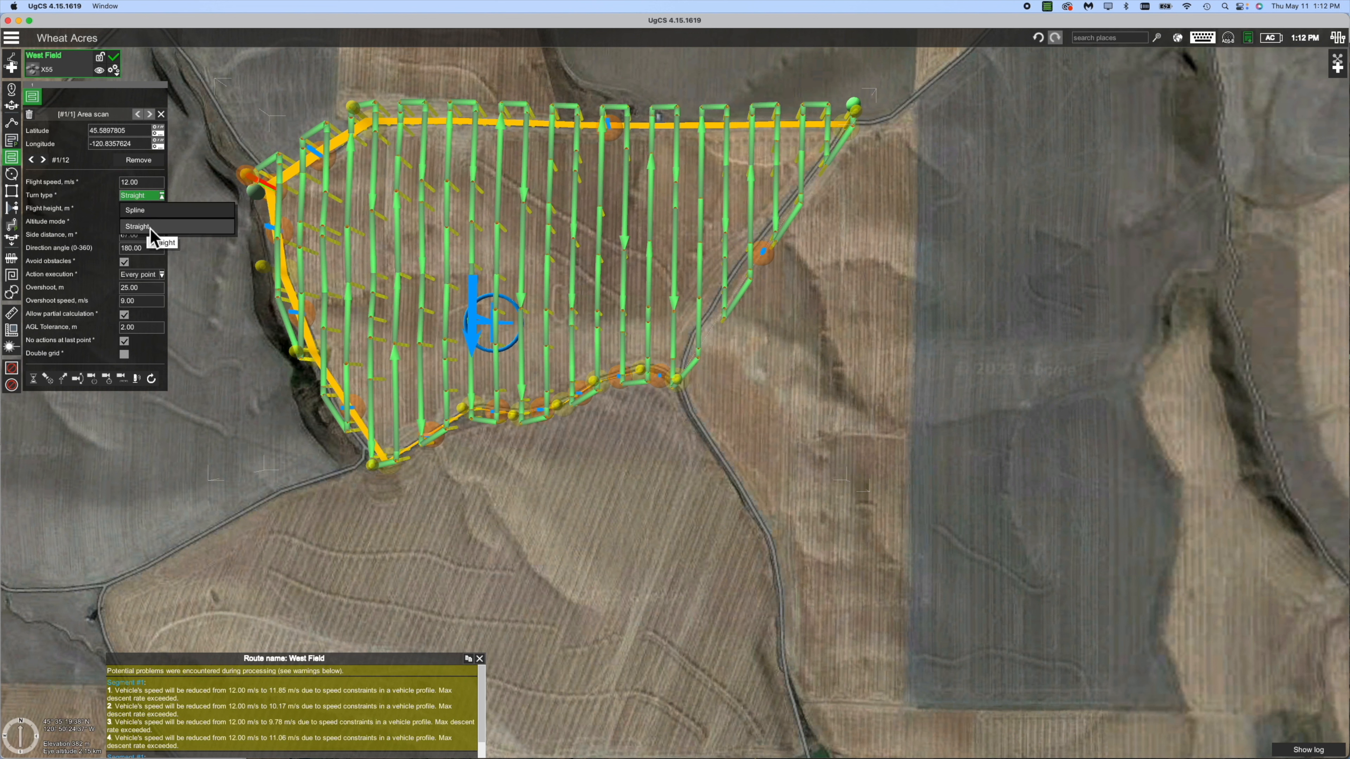
click(150, 228)
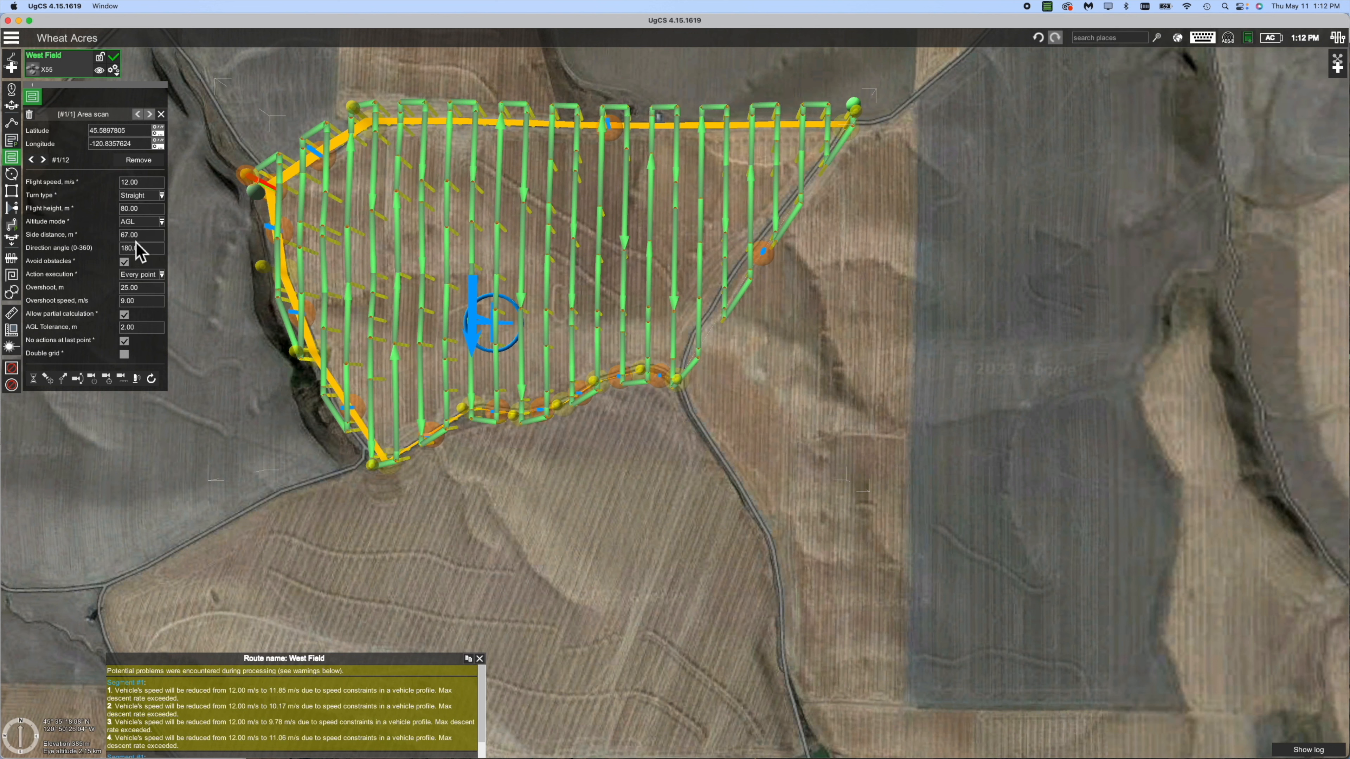
mouse_move(509, 236)
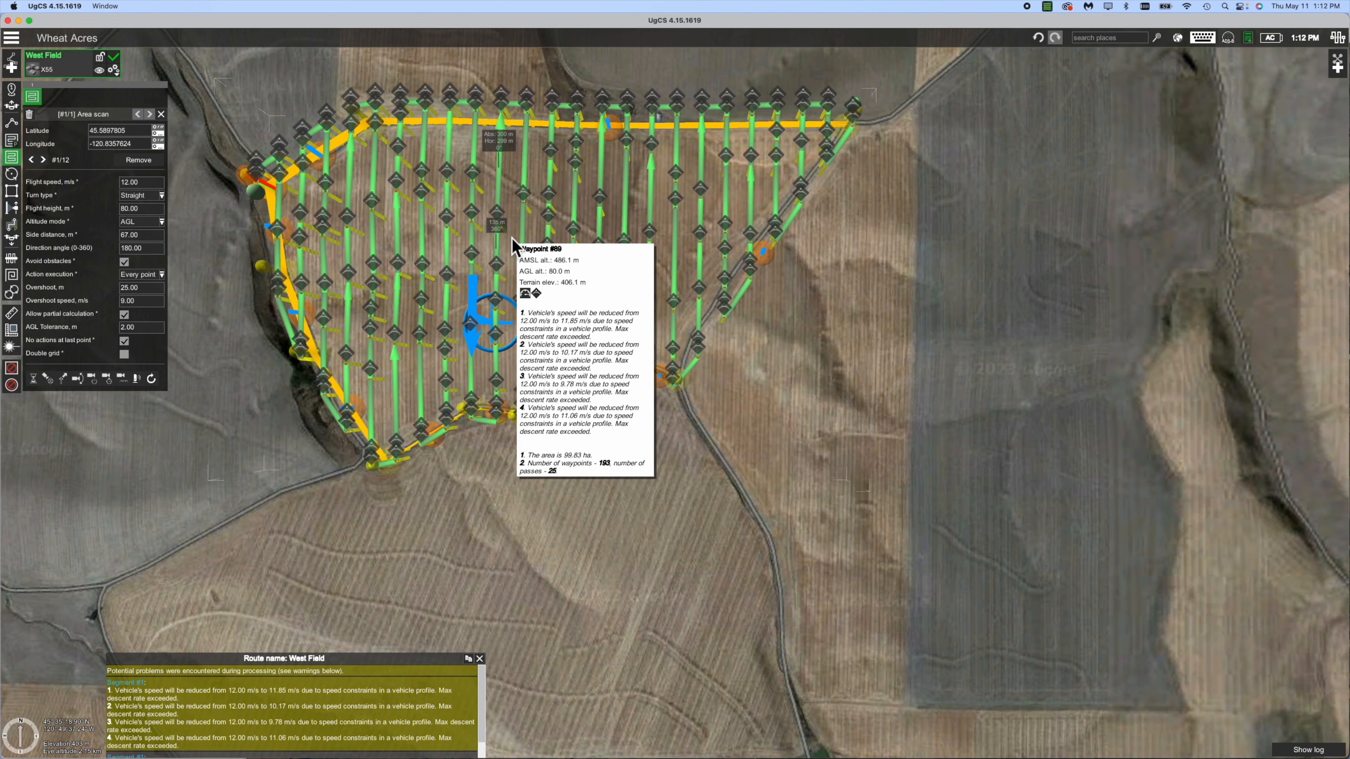
scroll(513, 245, up, 5)
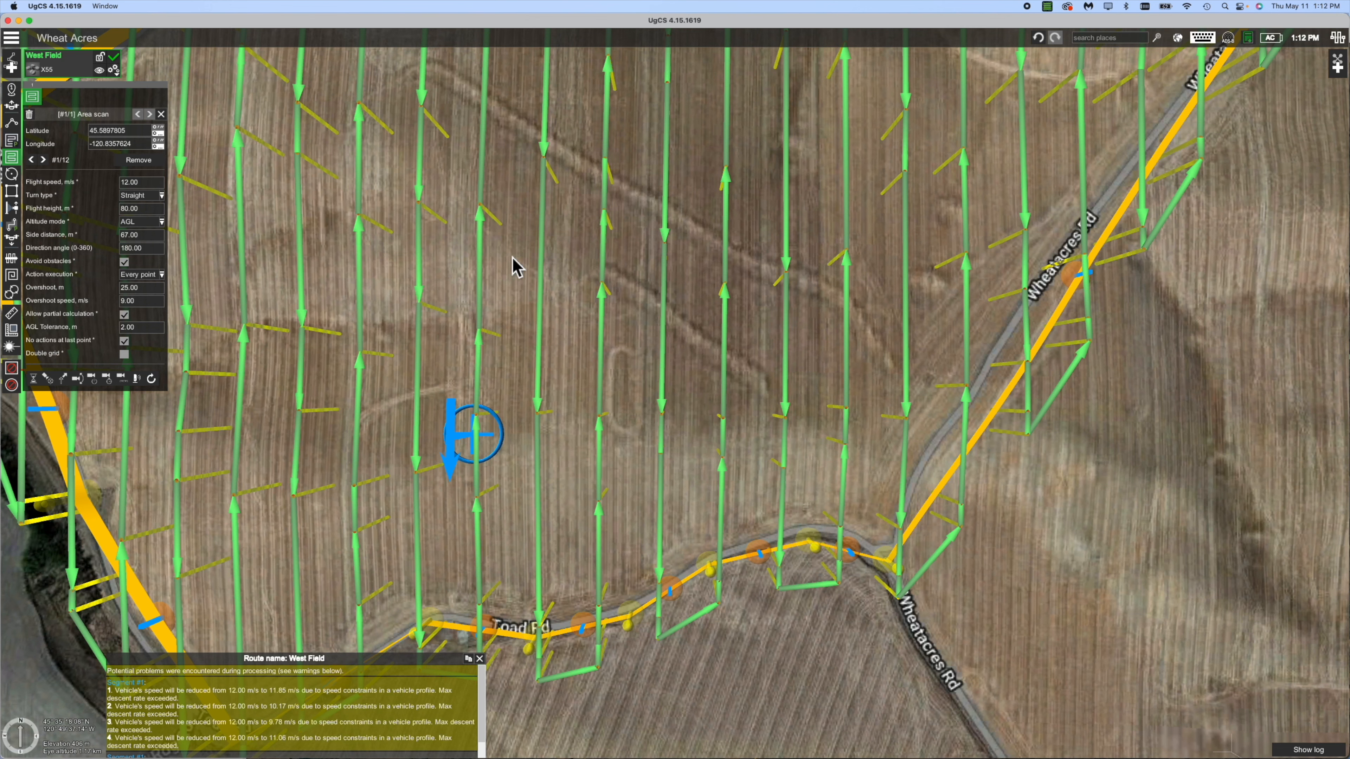
scroll(512, 257, down, 5)
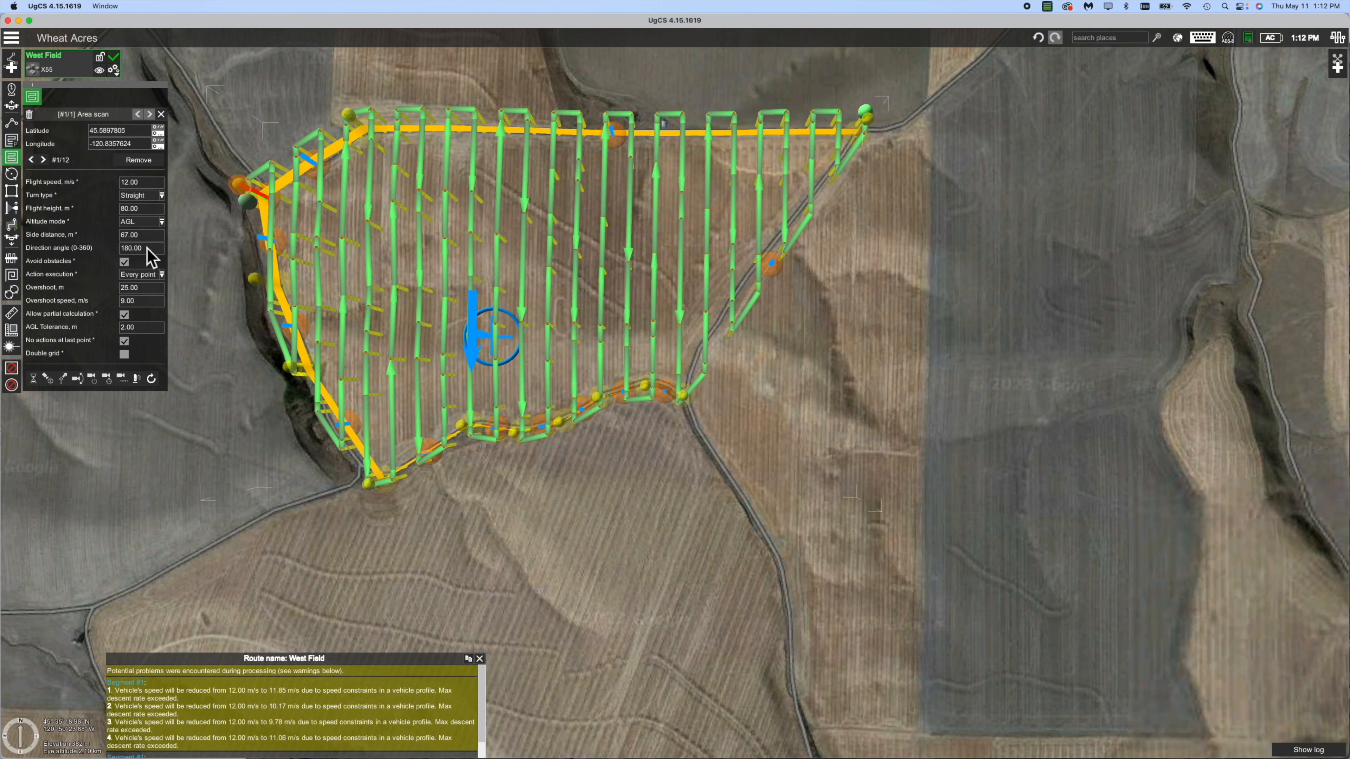
Apply a 0° direction angle to the scan, then return it to 180°.
mouse_move(244, 207)
key(Return)
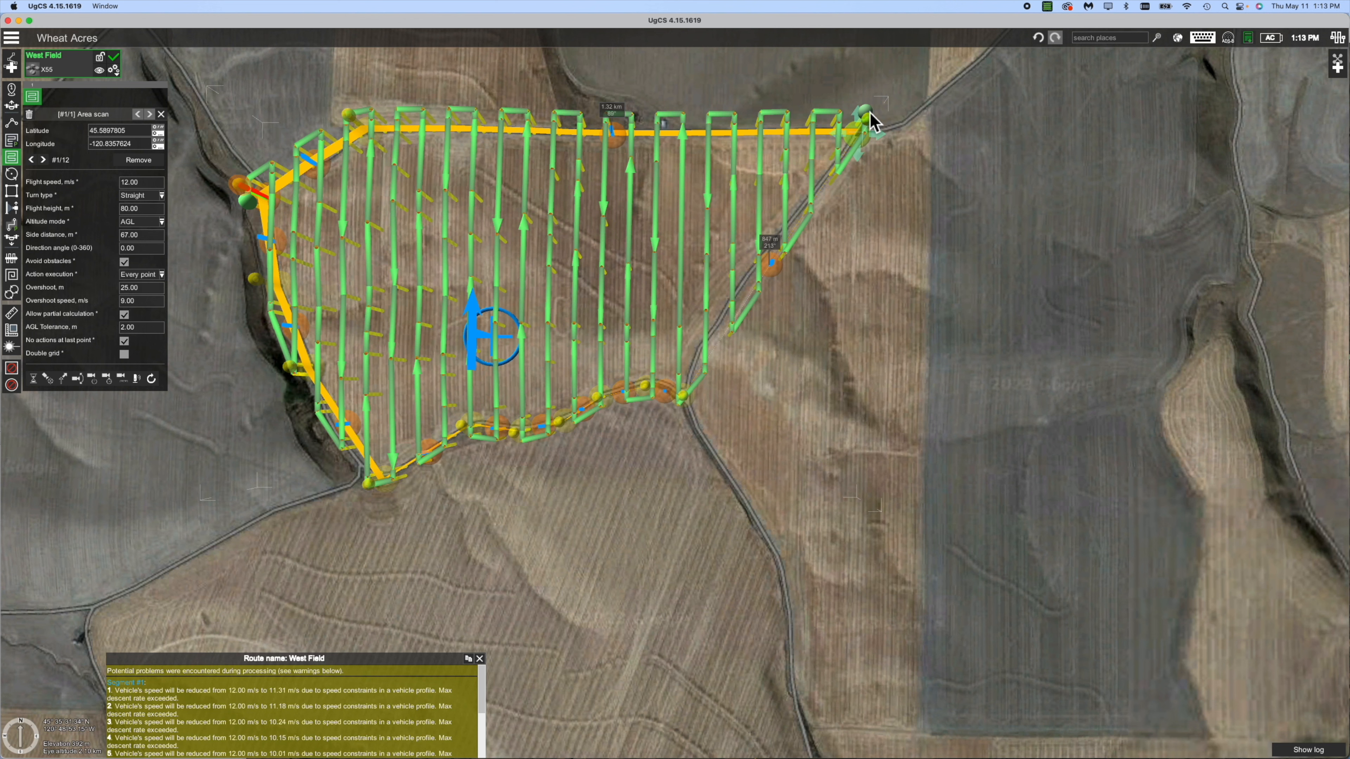
mouse_move(867, 158)
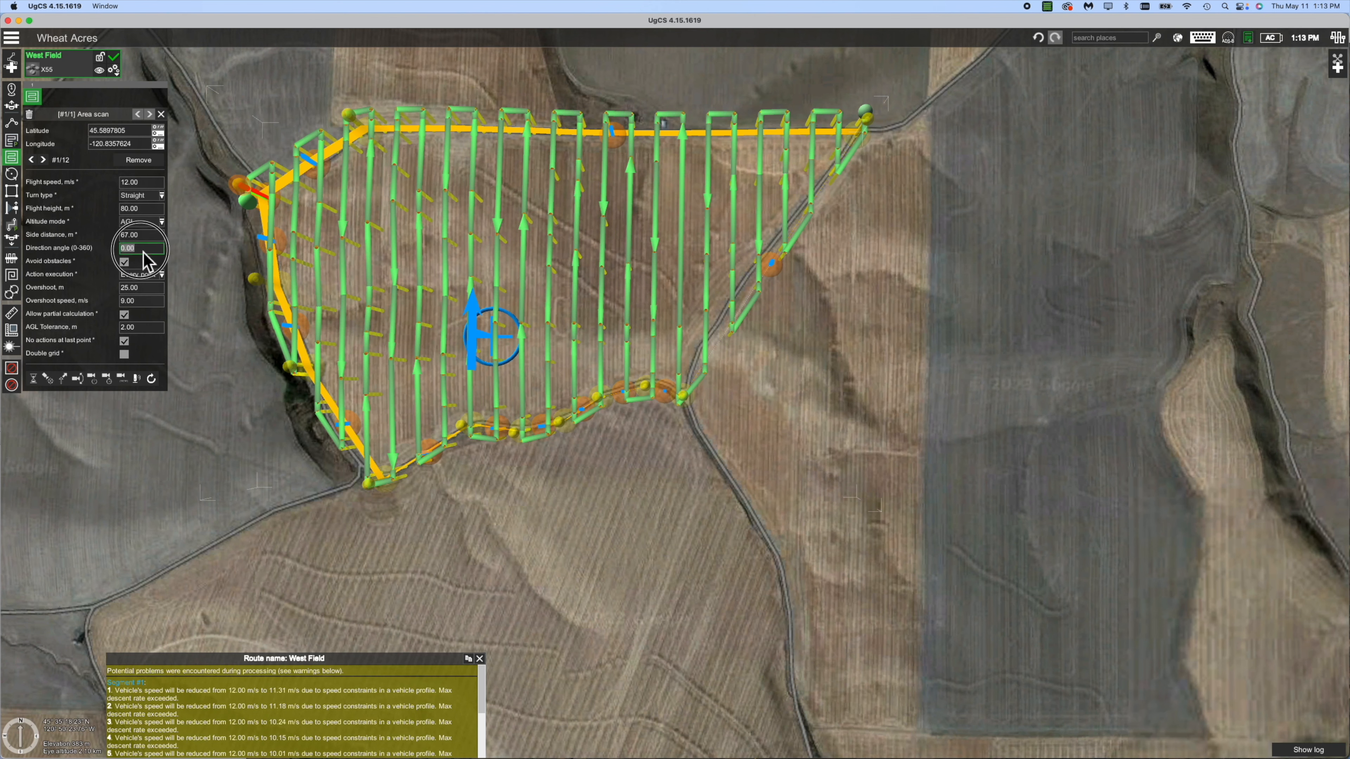
text(0)
key(Return)
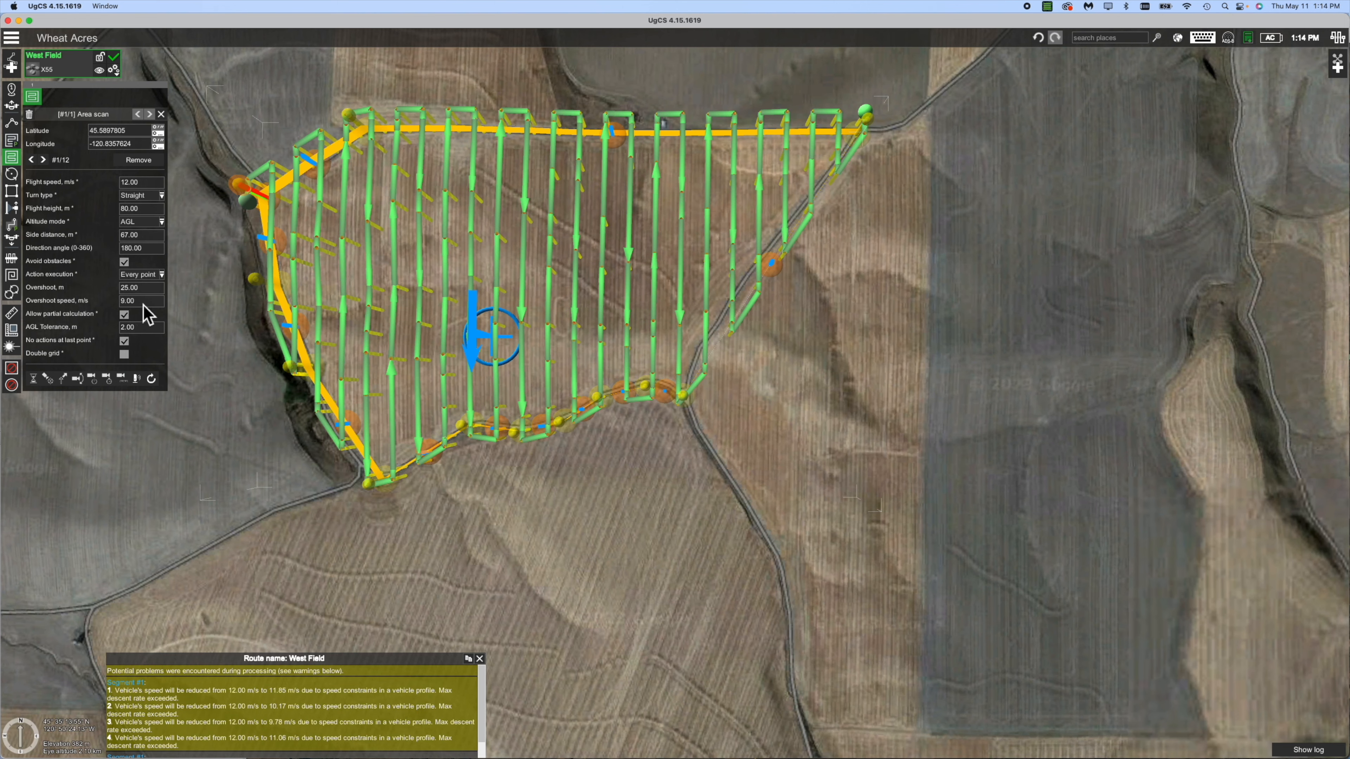
Zoom in along McDermid Ln and add a Change yaw action with yaw 0.
drag(257, 365, 304, 522)
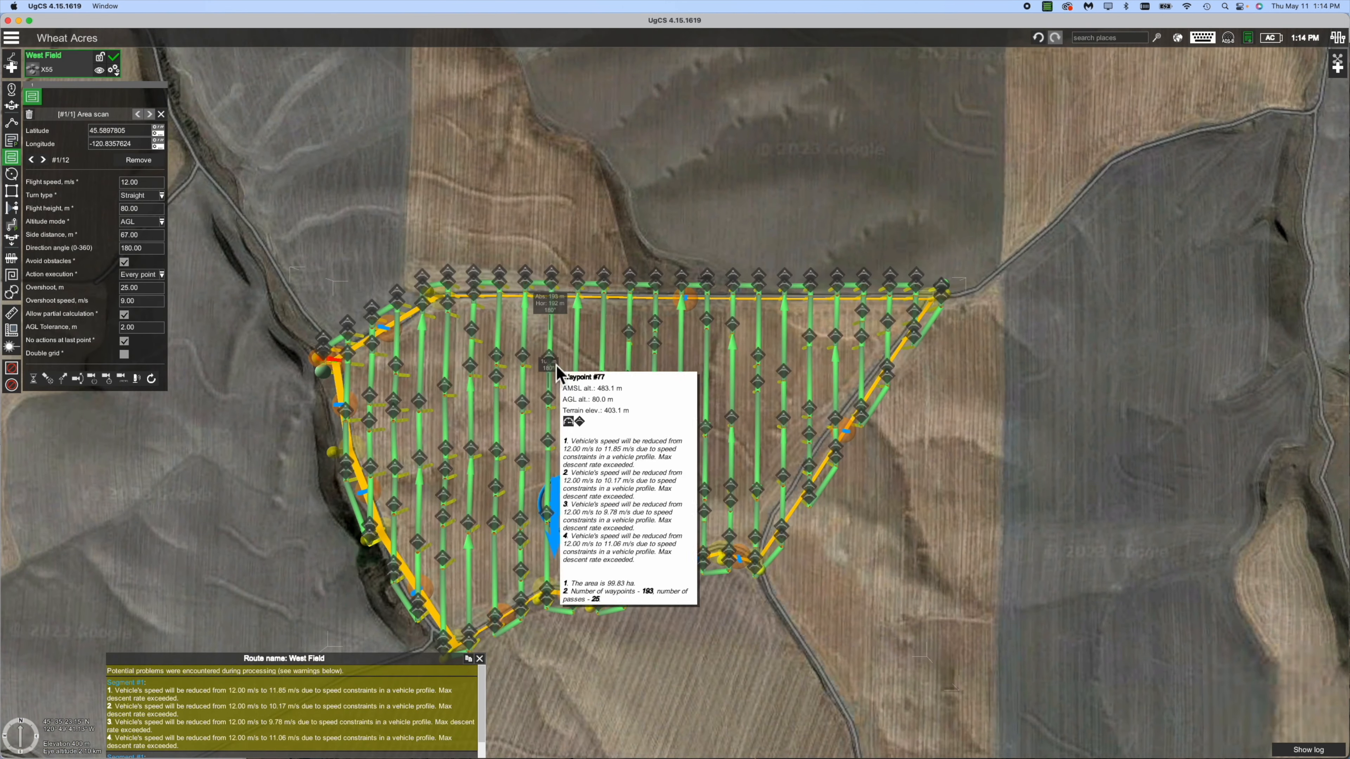
double_click(622, 304)
scroll(622, 304, up, 5)
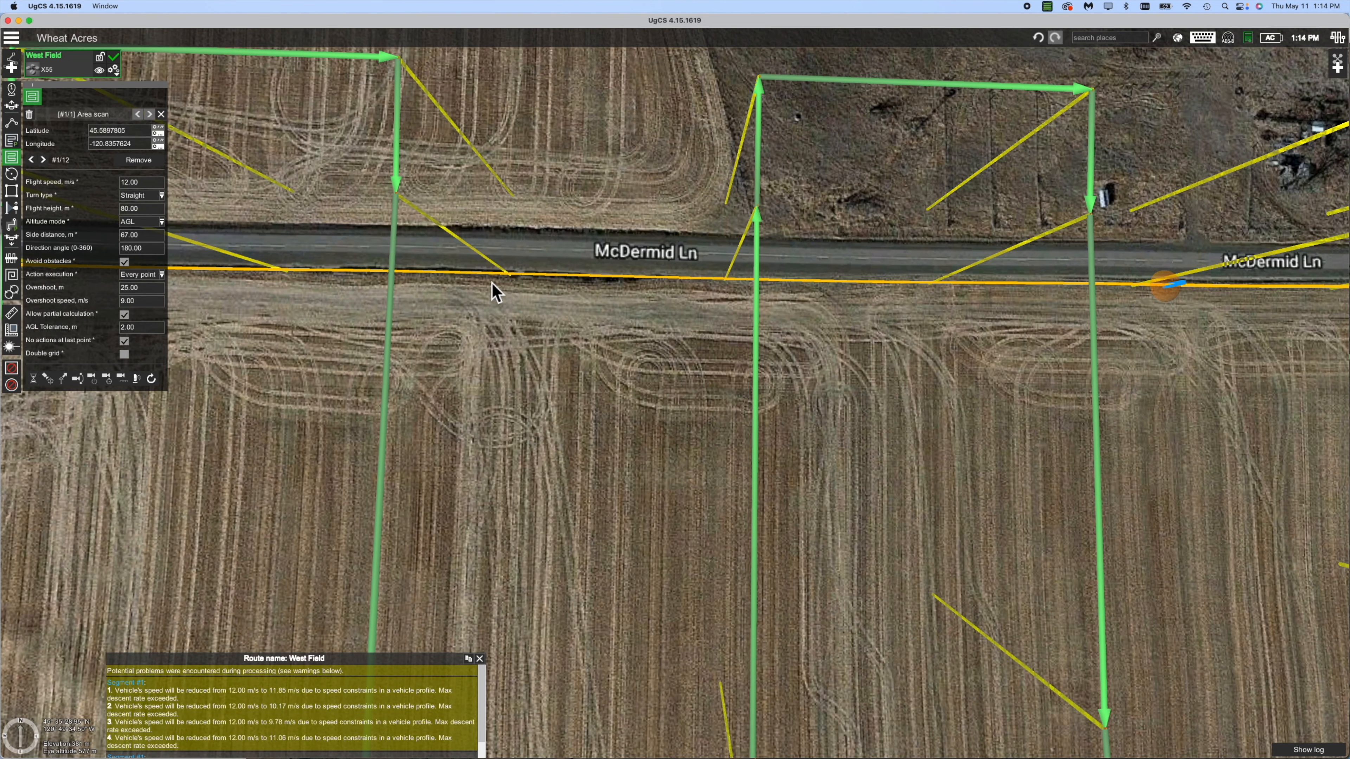
drag(859, 329, 678, 351)
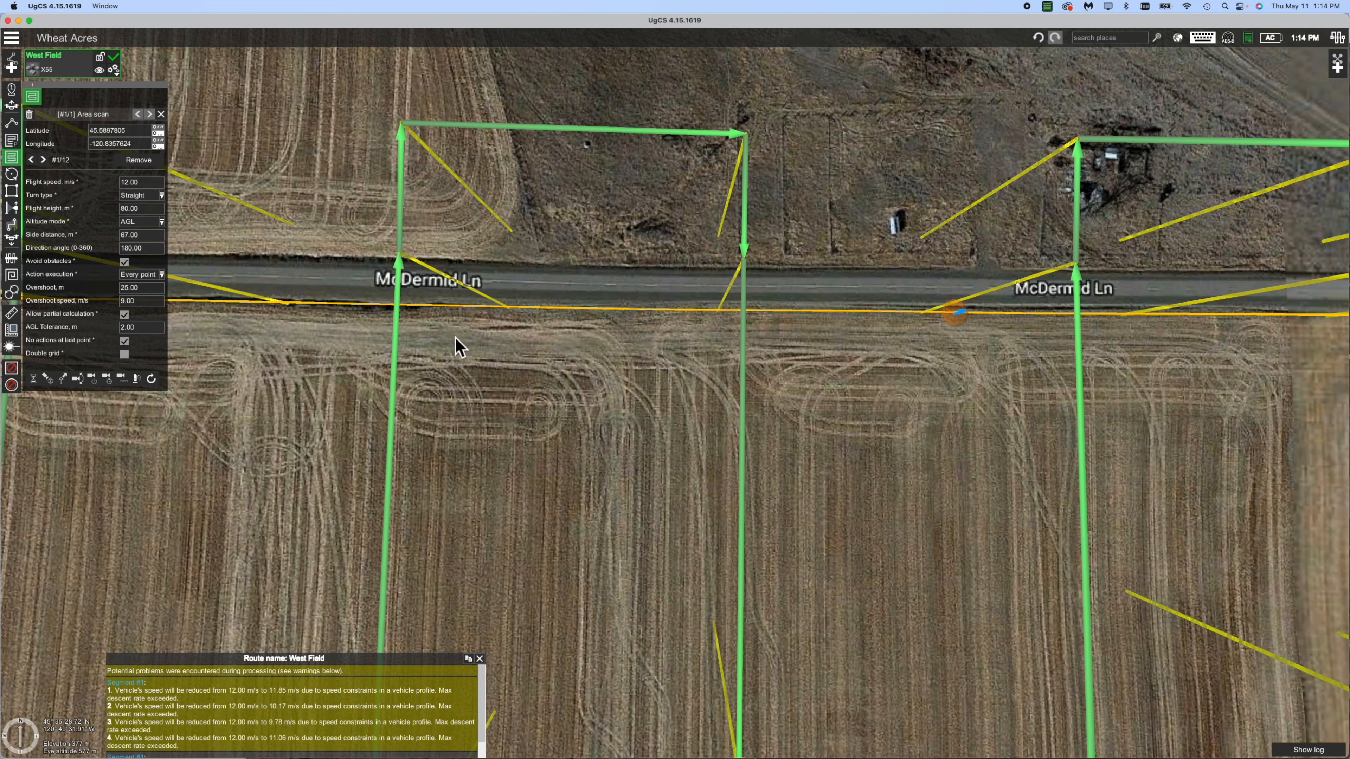
drag(341, 370, 437, 355)
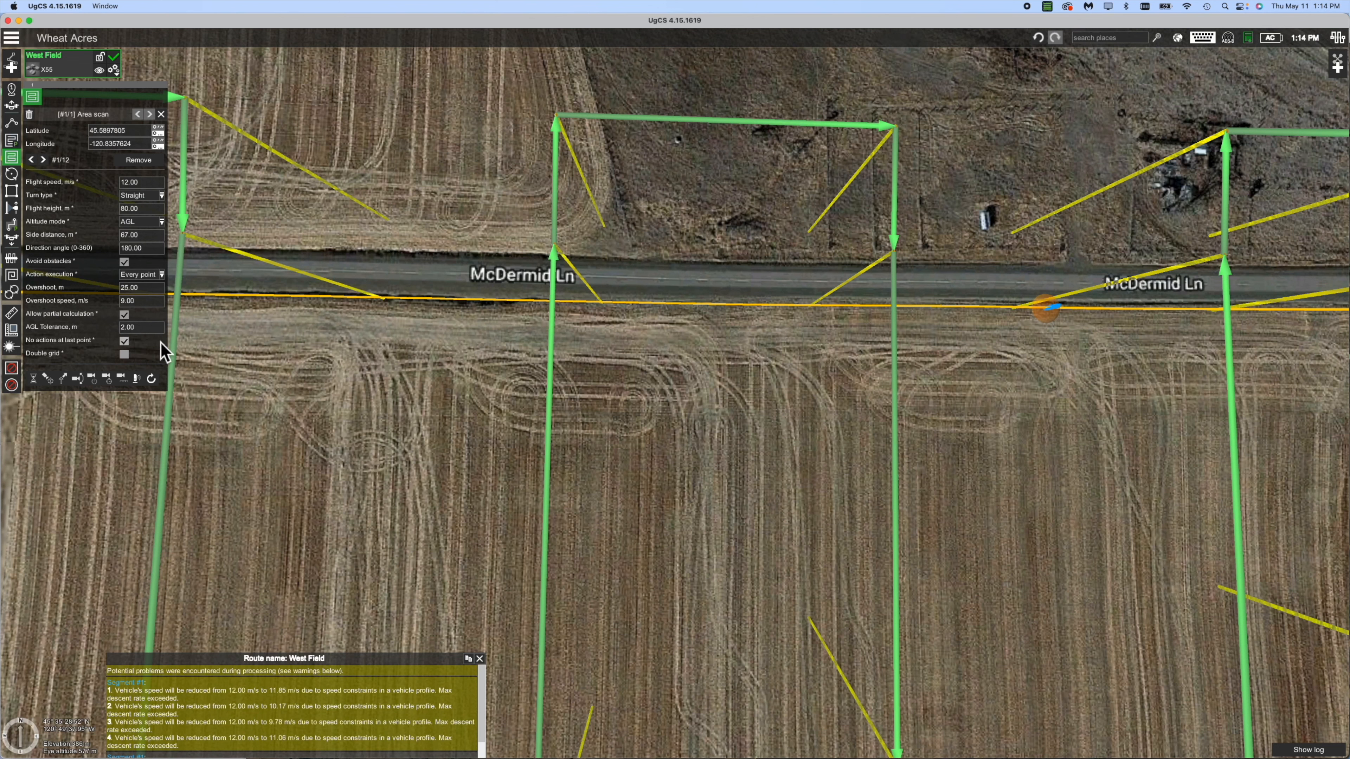
click(65, 384)
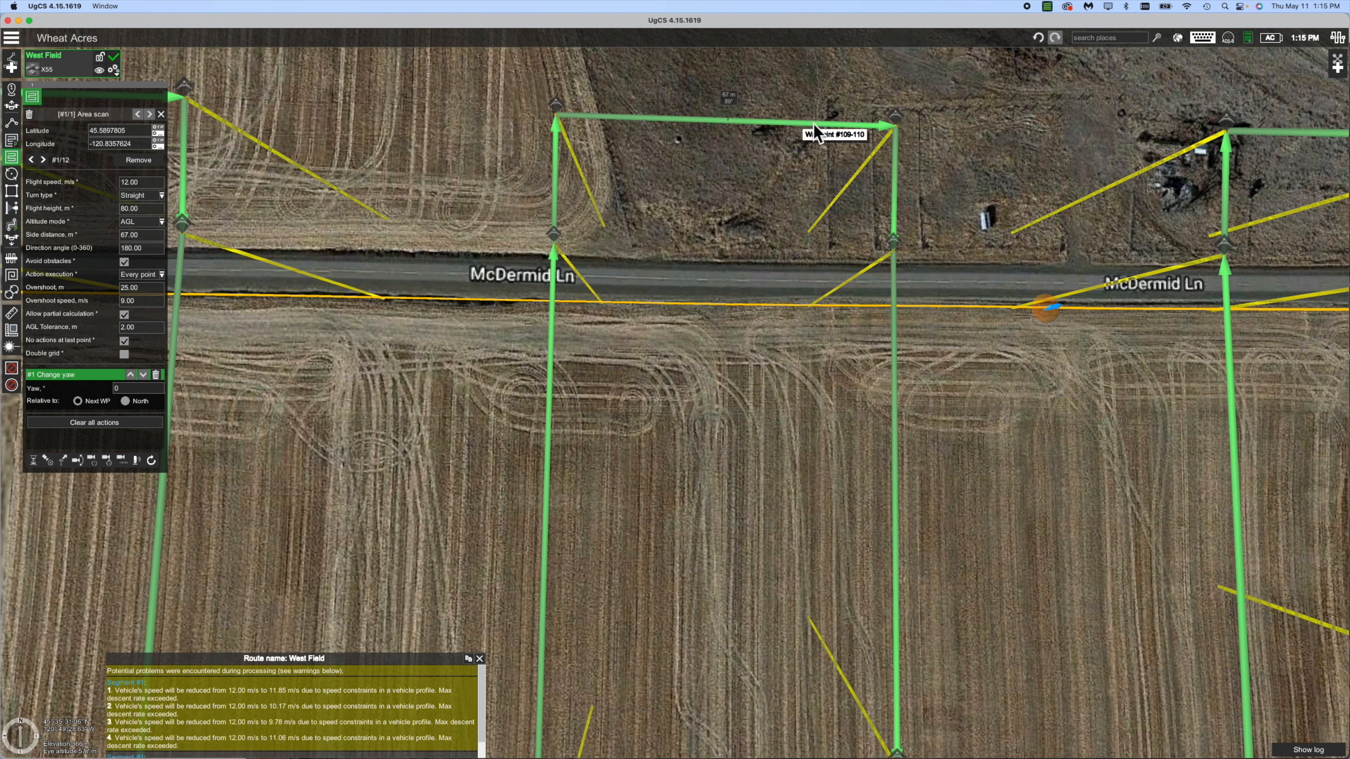
mouse_move(895, 131)
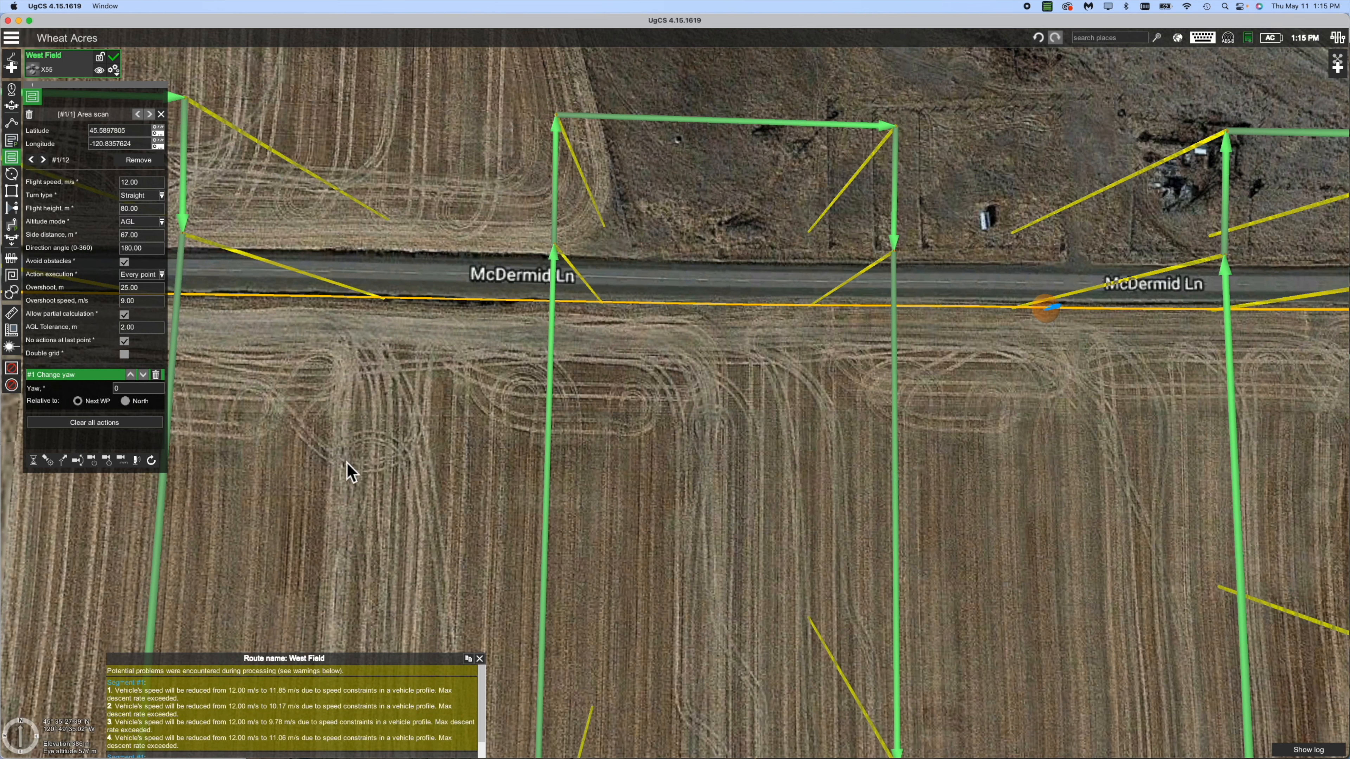
Zoom out, centre the West Field route, and tilt the 3D view to an oblique angle.
scroll(348, 470, down, 5)
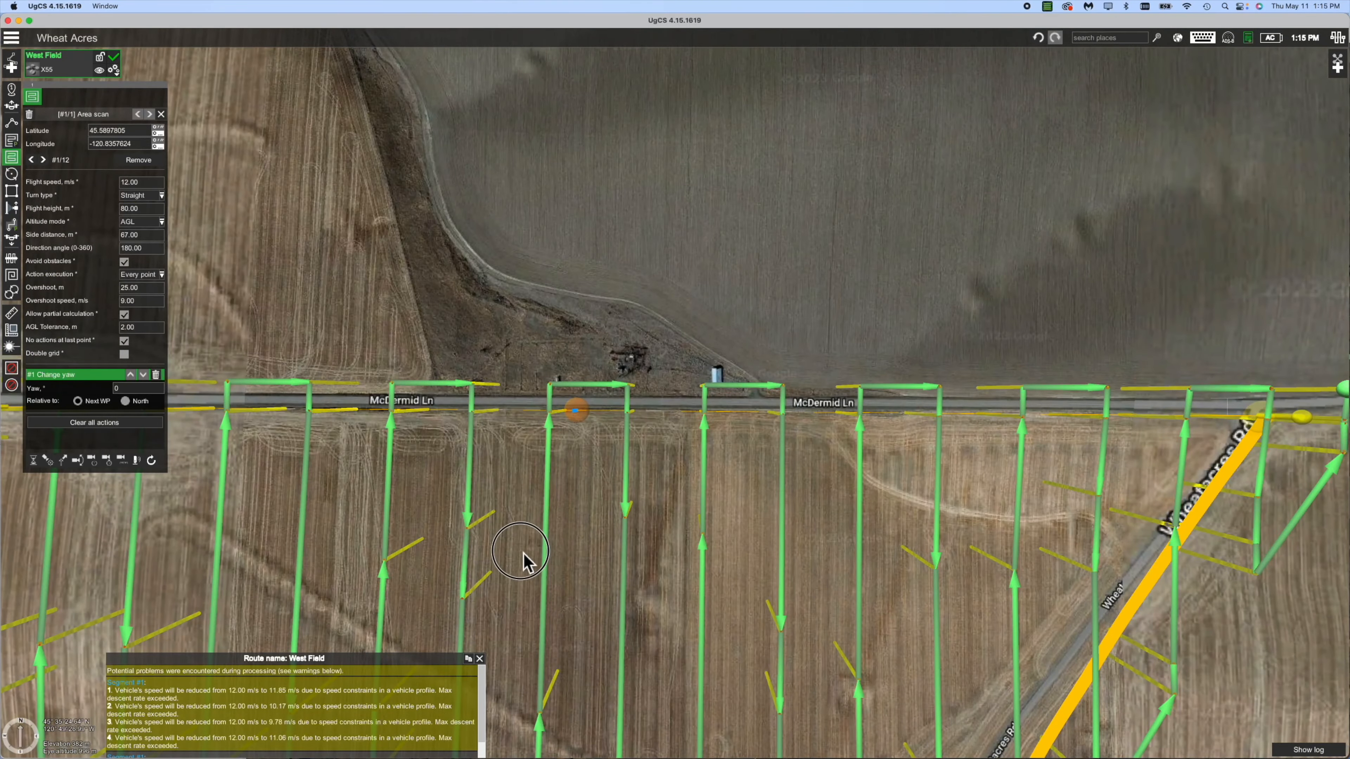
scroll(618, 296, down, 5)
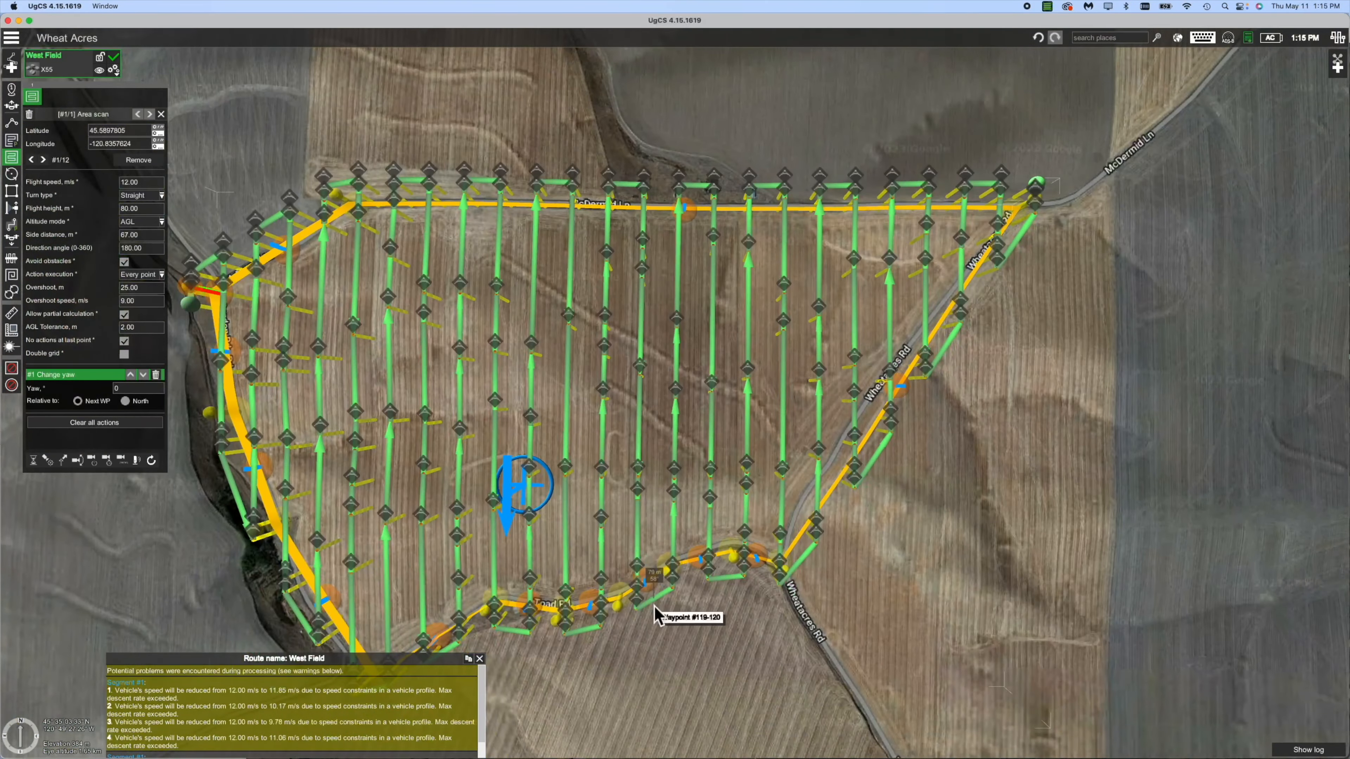
drag(700, 642, 843, 550)
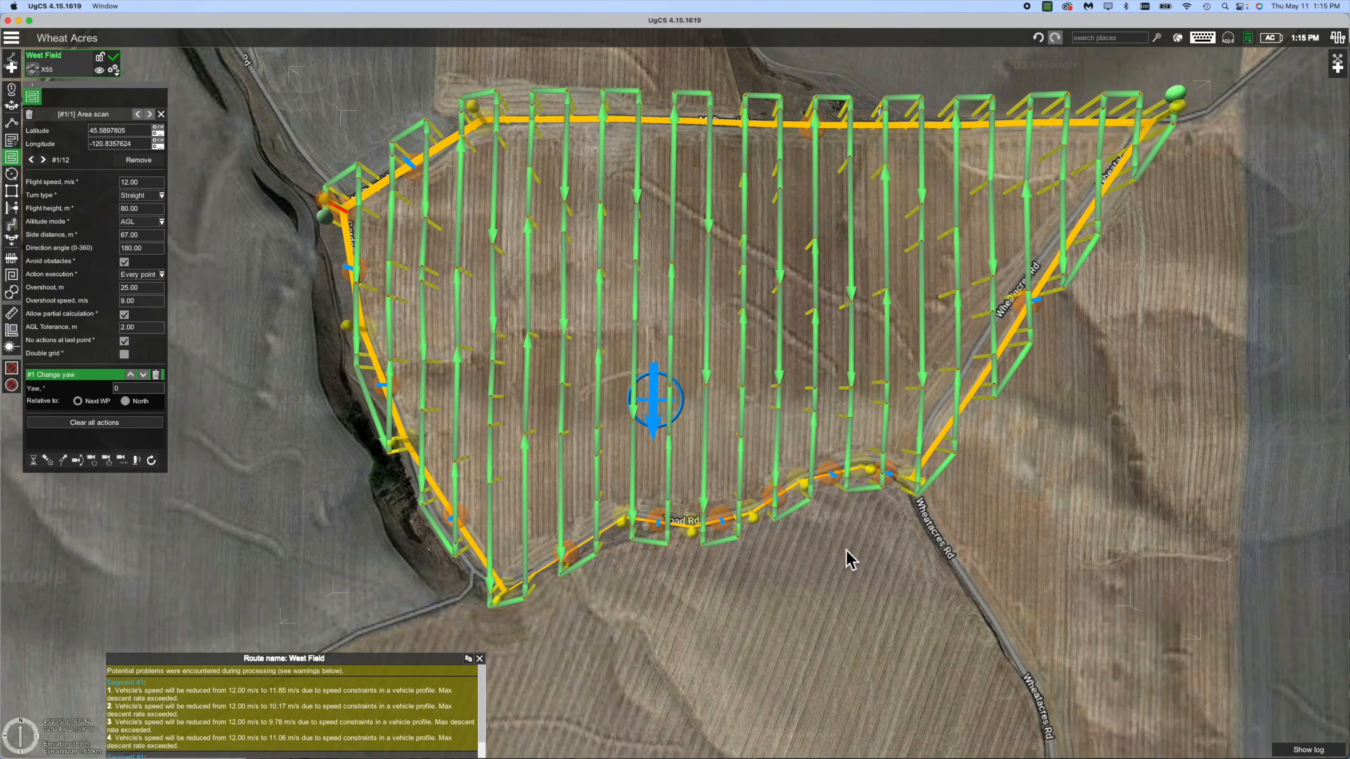
click(762, 562)
mouse_move(762, 562)
right_down()
mouse_move(773, 670)
mouse_move(746, 758)
right_up()
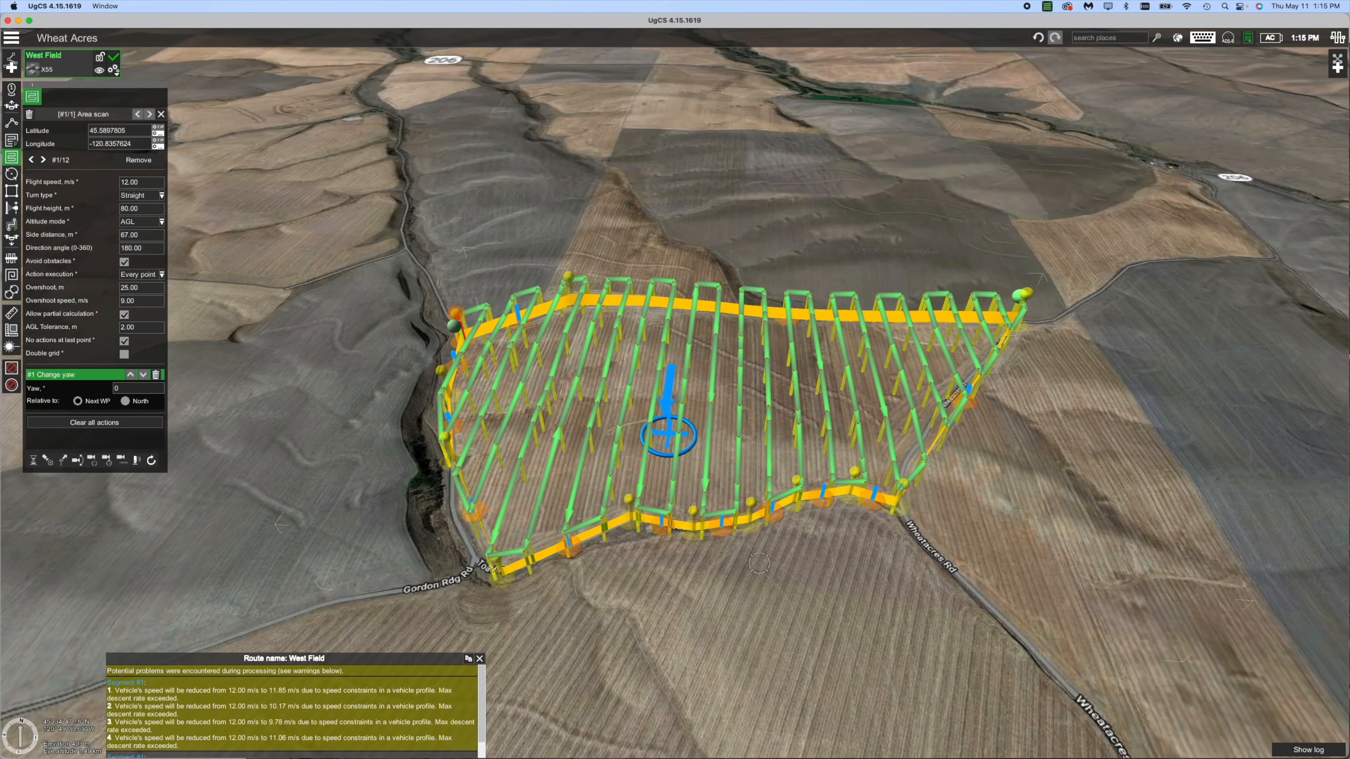
right_drag(790, 557, 823, 179)
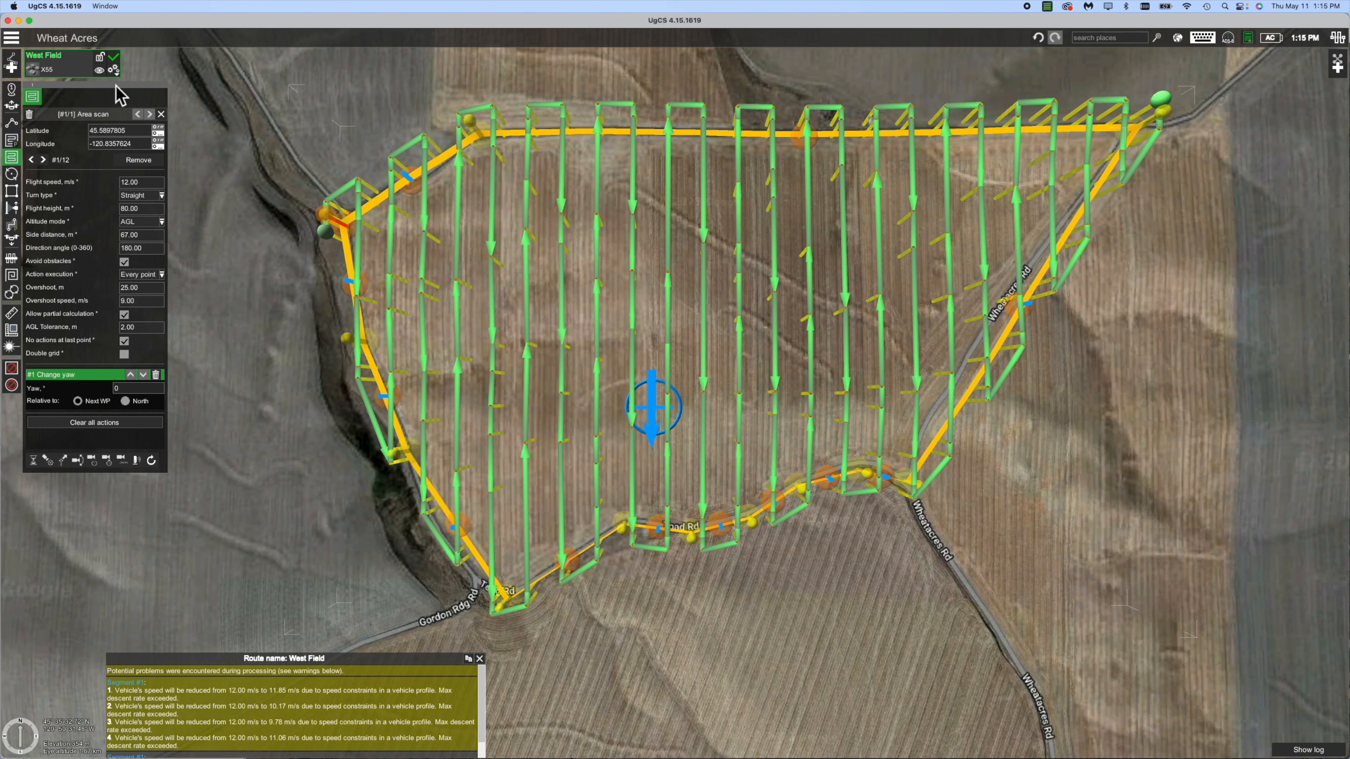
Show West Field's elevation profile (18.1 km, 00:28:32, 193 waypoints) and move it left.
click(116, 72)
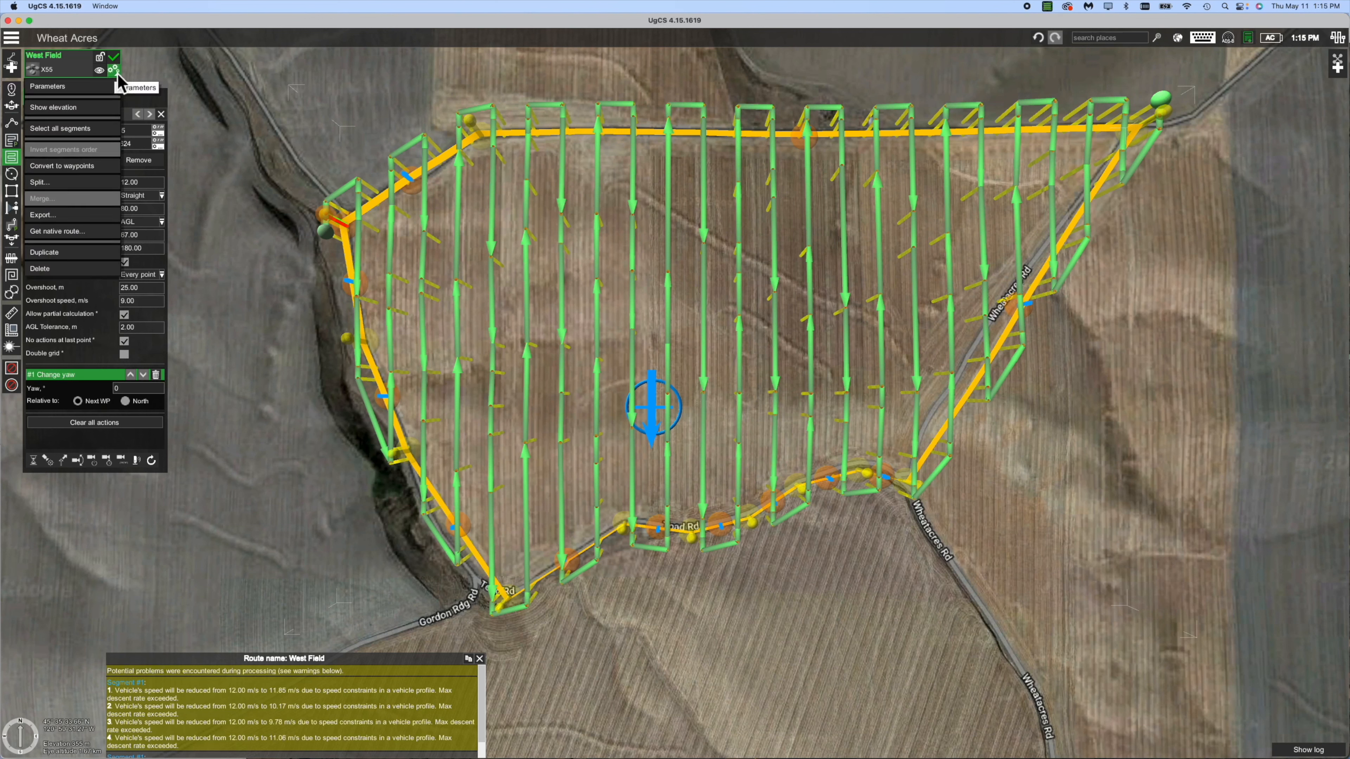
click(90, 108)
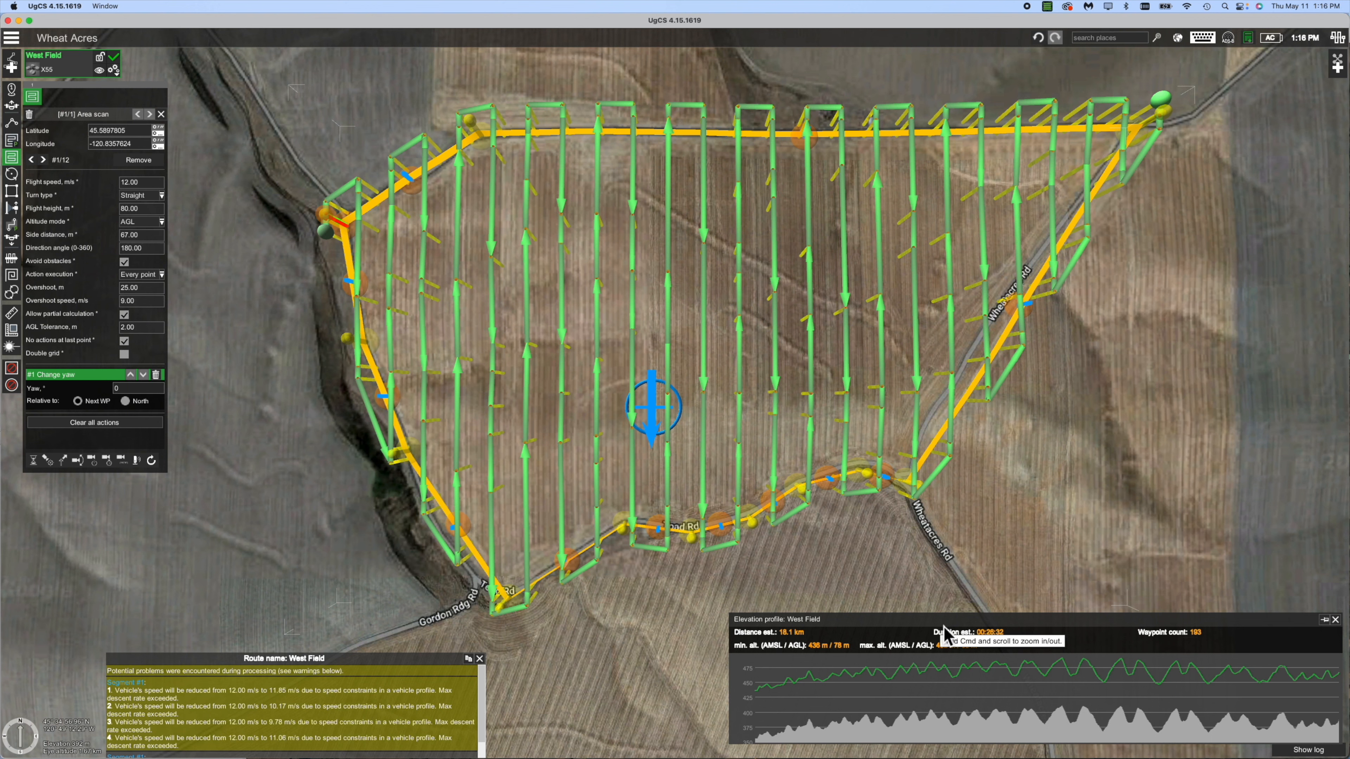
drag(944, 633, 873, 591)
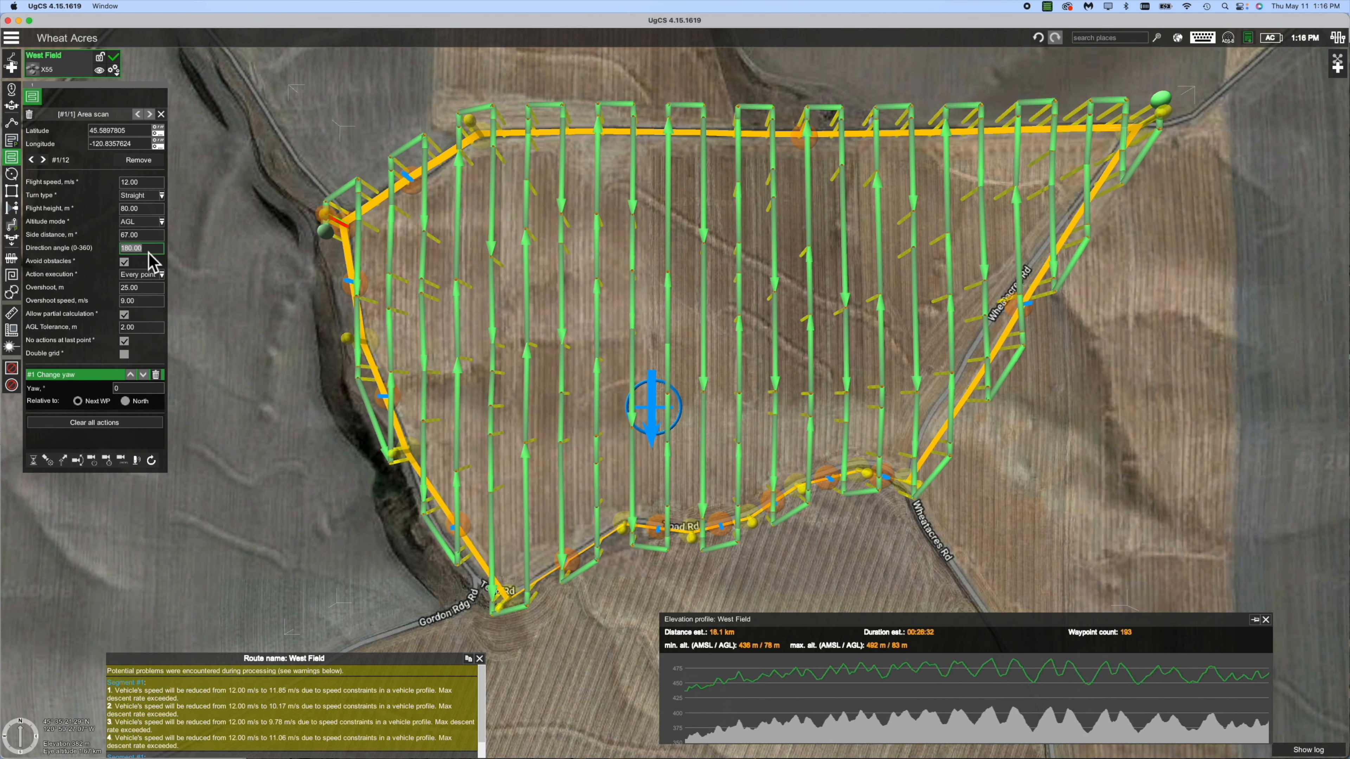
Try a 45° scan direction angle on West Field, then restore the original angle.
text(45)
key(Return)
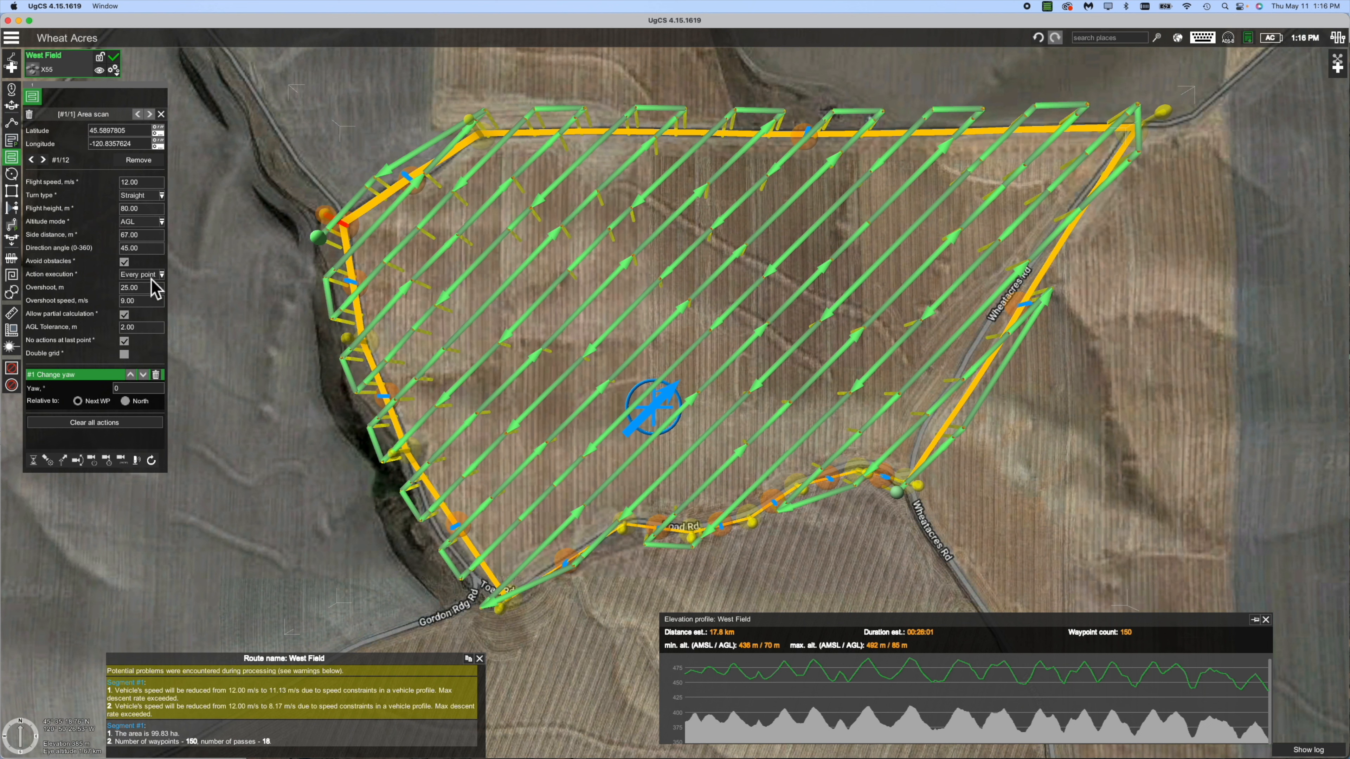
click(140, 255)
text(0)
key(Return)
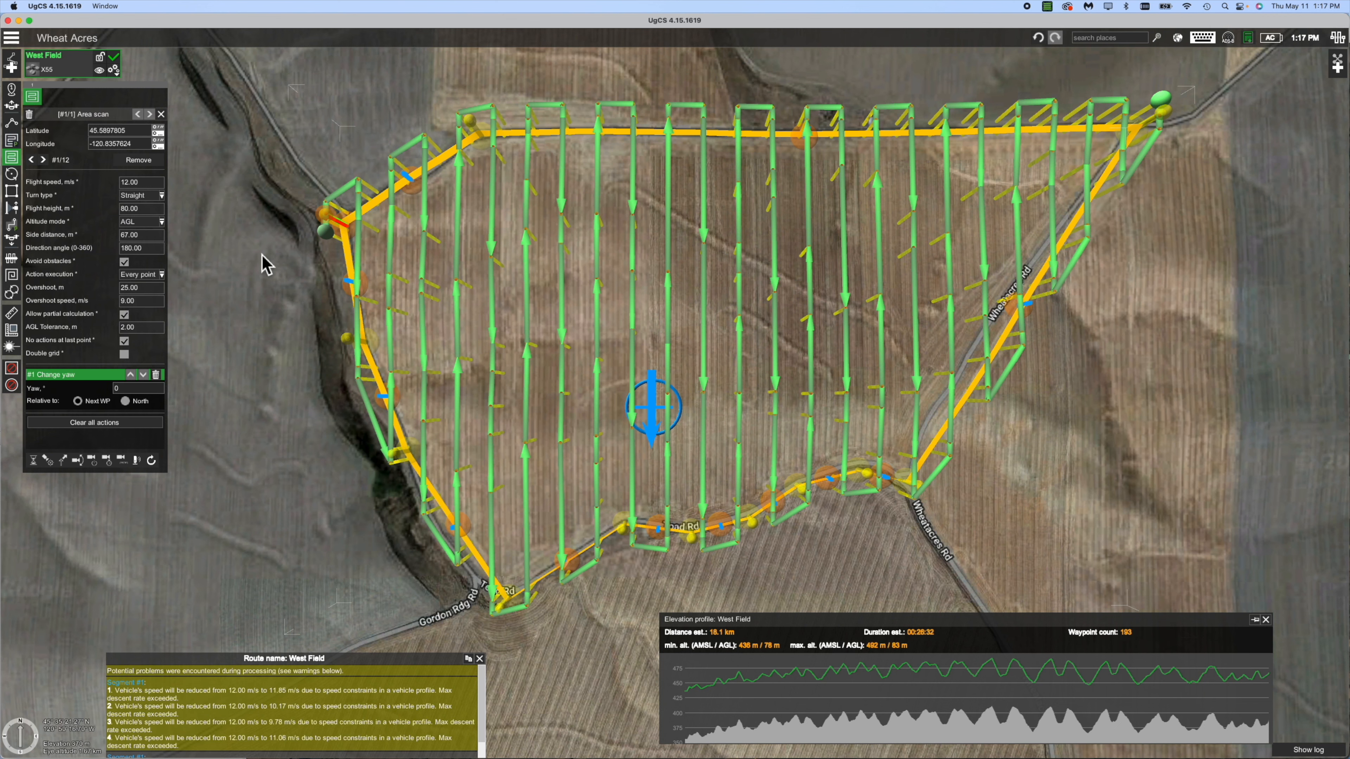
Recentre and zoom the map, then lock the West Field route and hide it.
drag(265, 262, 238, 256)
scroll(237, 256, down, 3)
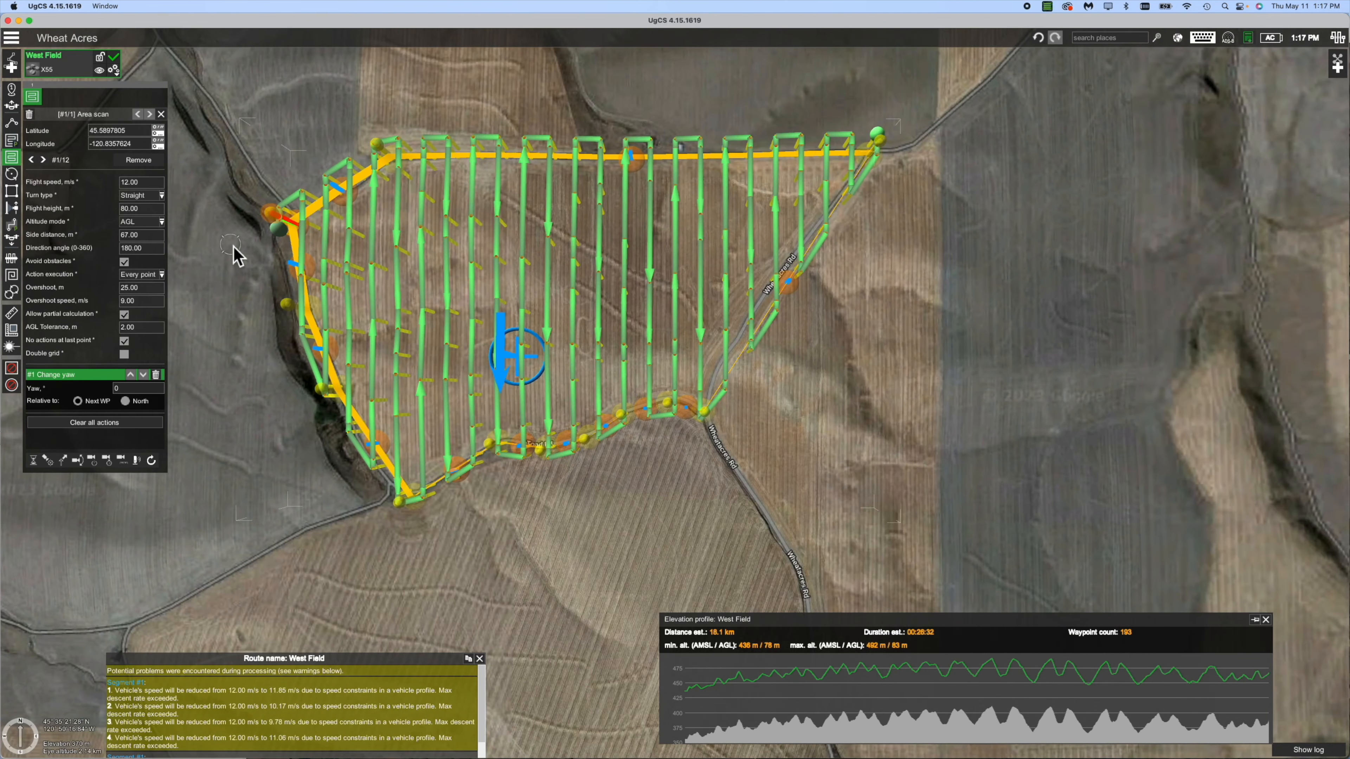
scroll(237, 257, down, 1)
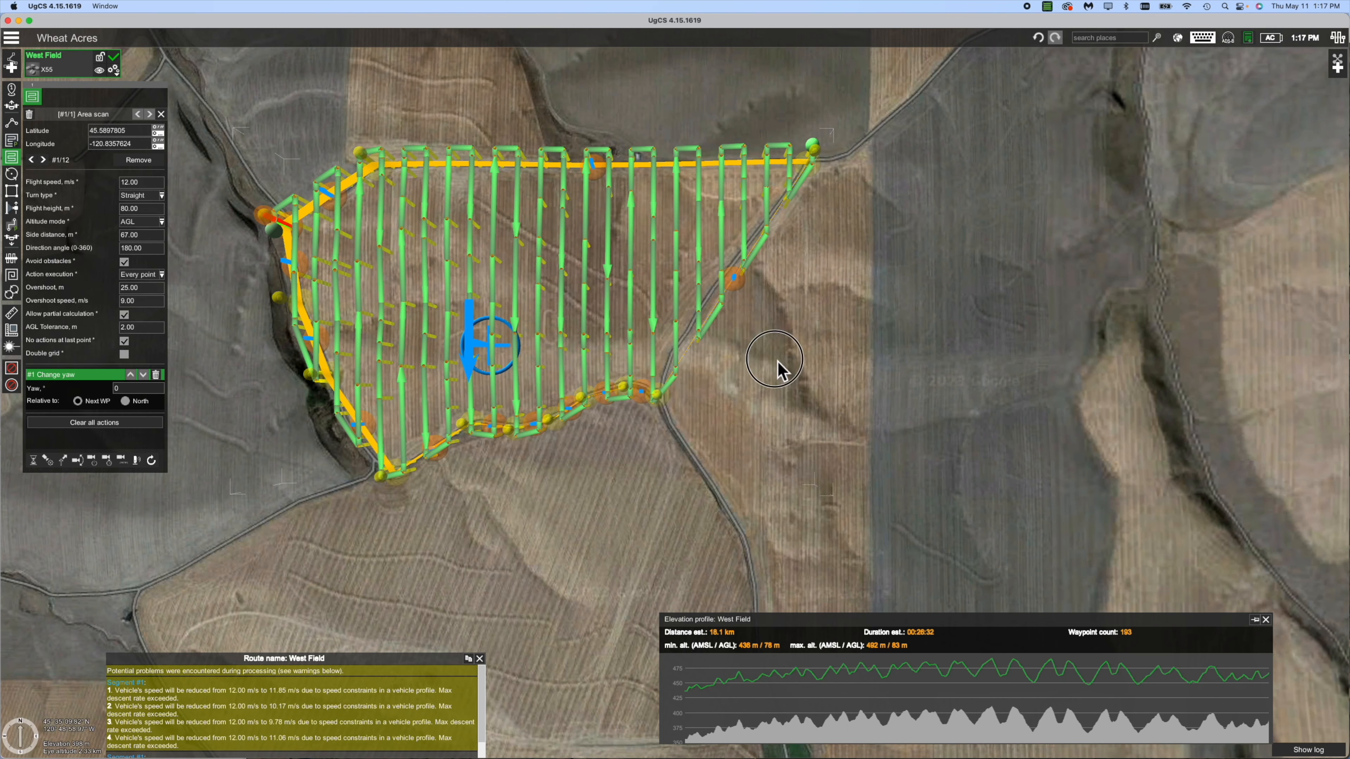
scroll(711, 325, down, 3)
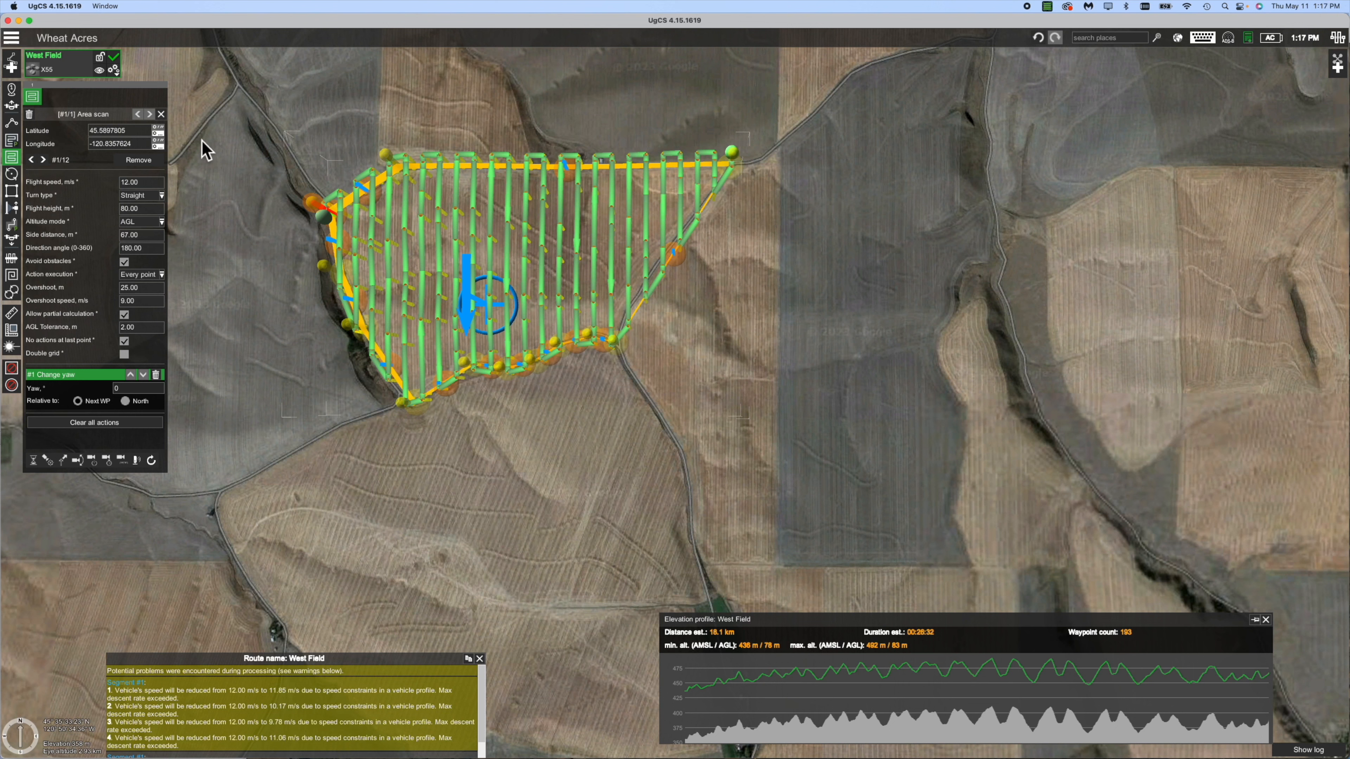
click(100, 58)
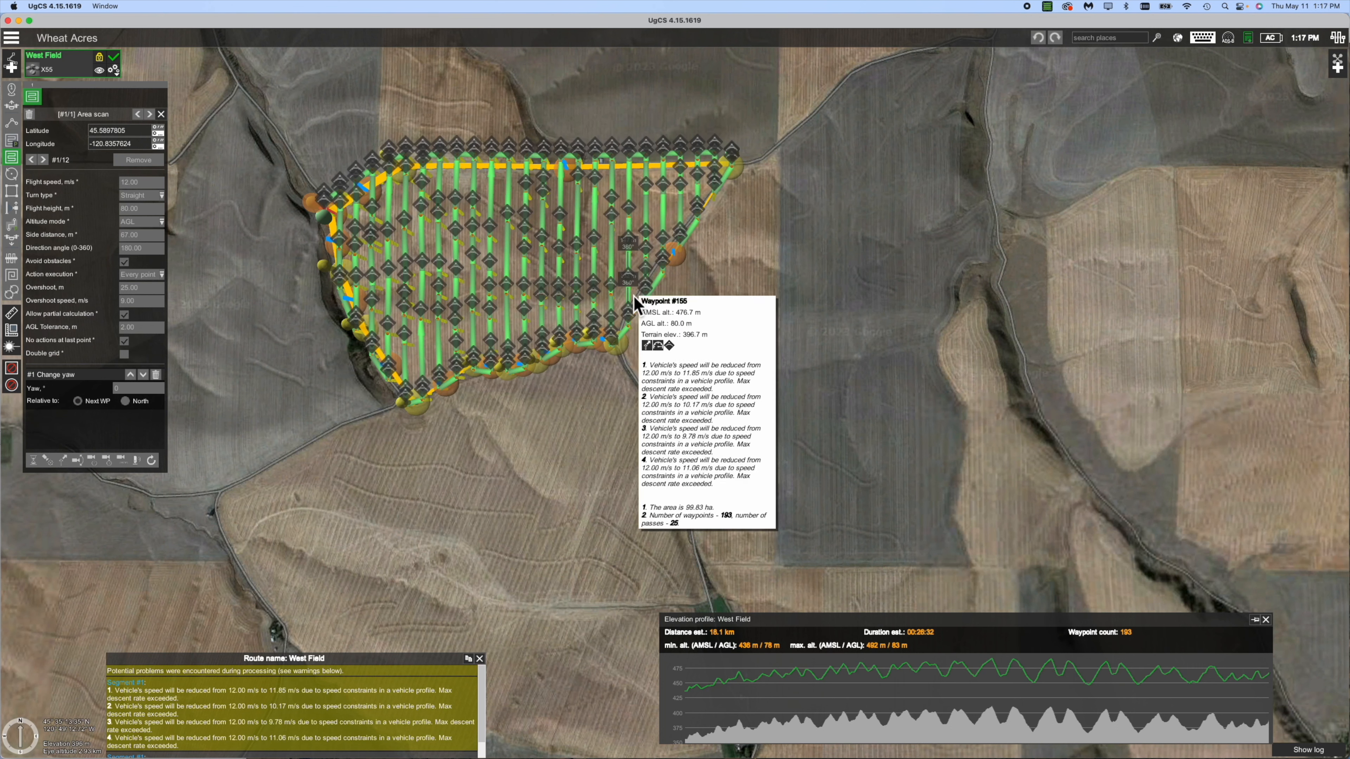
click(100, 71)
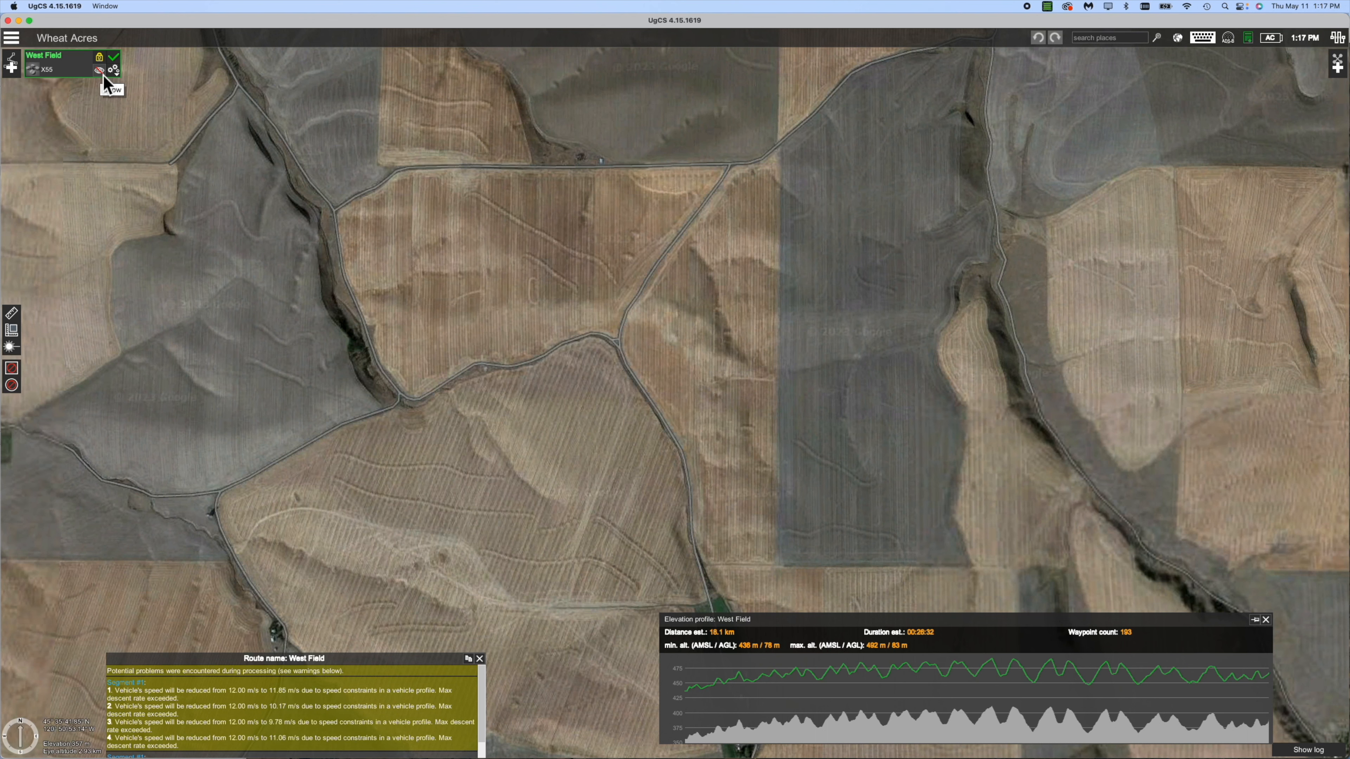
Start a new route named 'East Field' using the X55 vehicle profile.
click(15, 75)
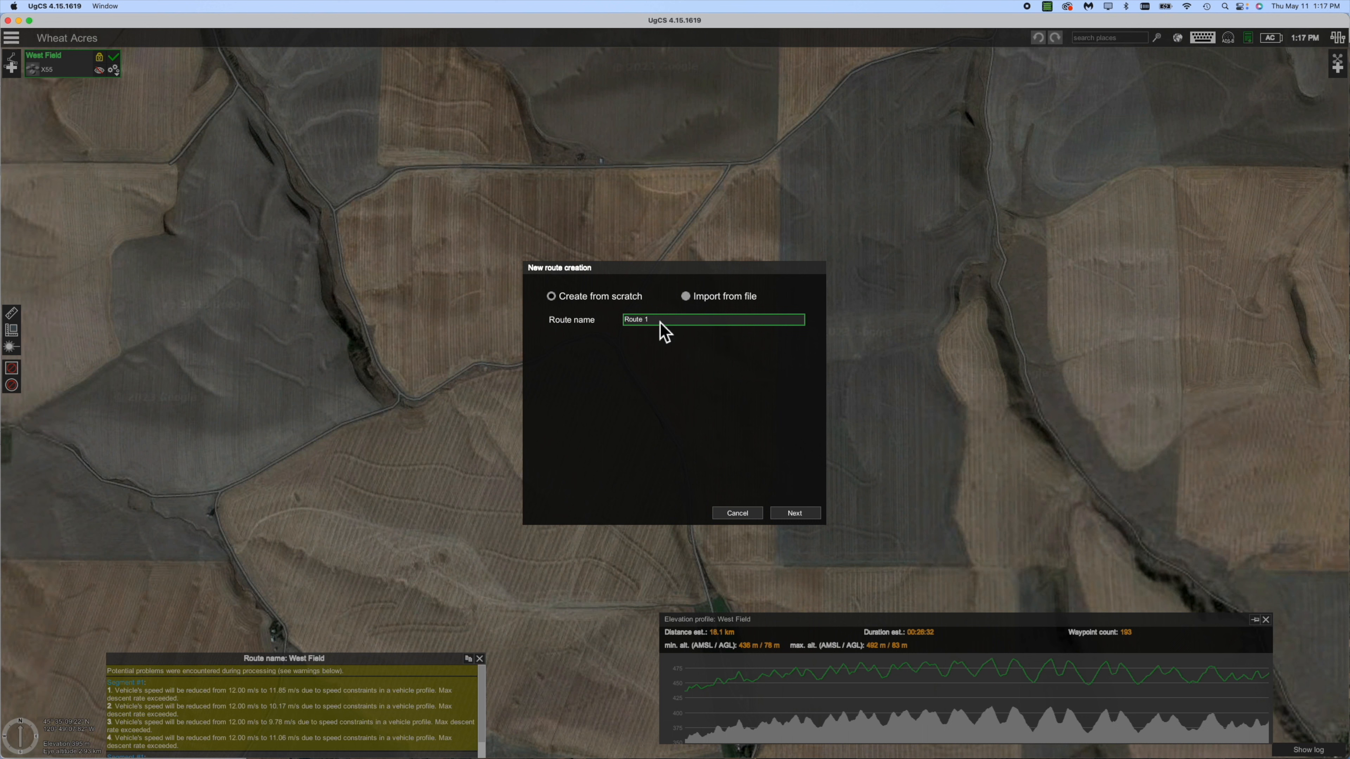
drag(660, 323, 623, 322)
text(East Field)
click(811, 516)
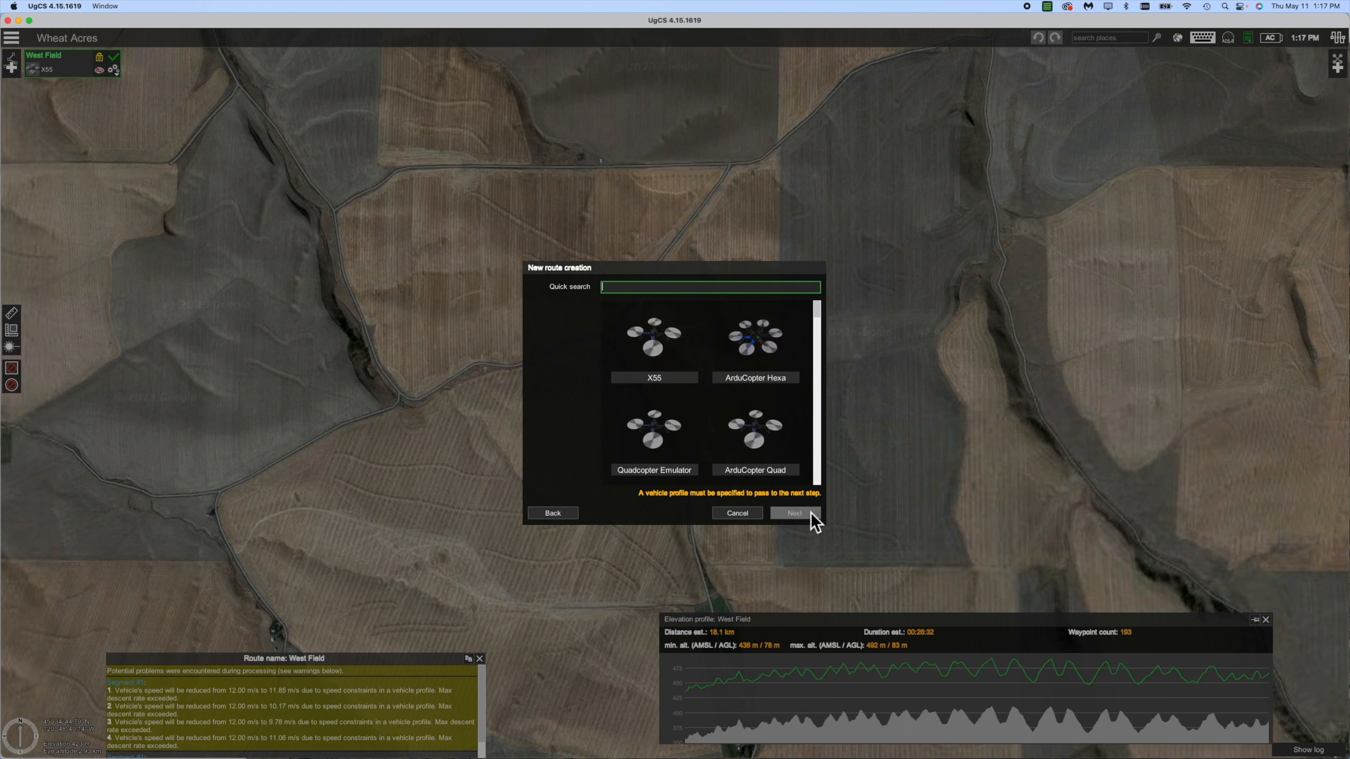
click(659, 352)
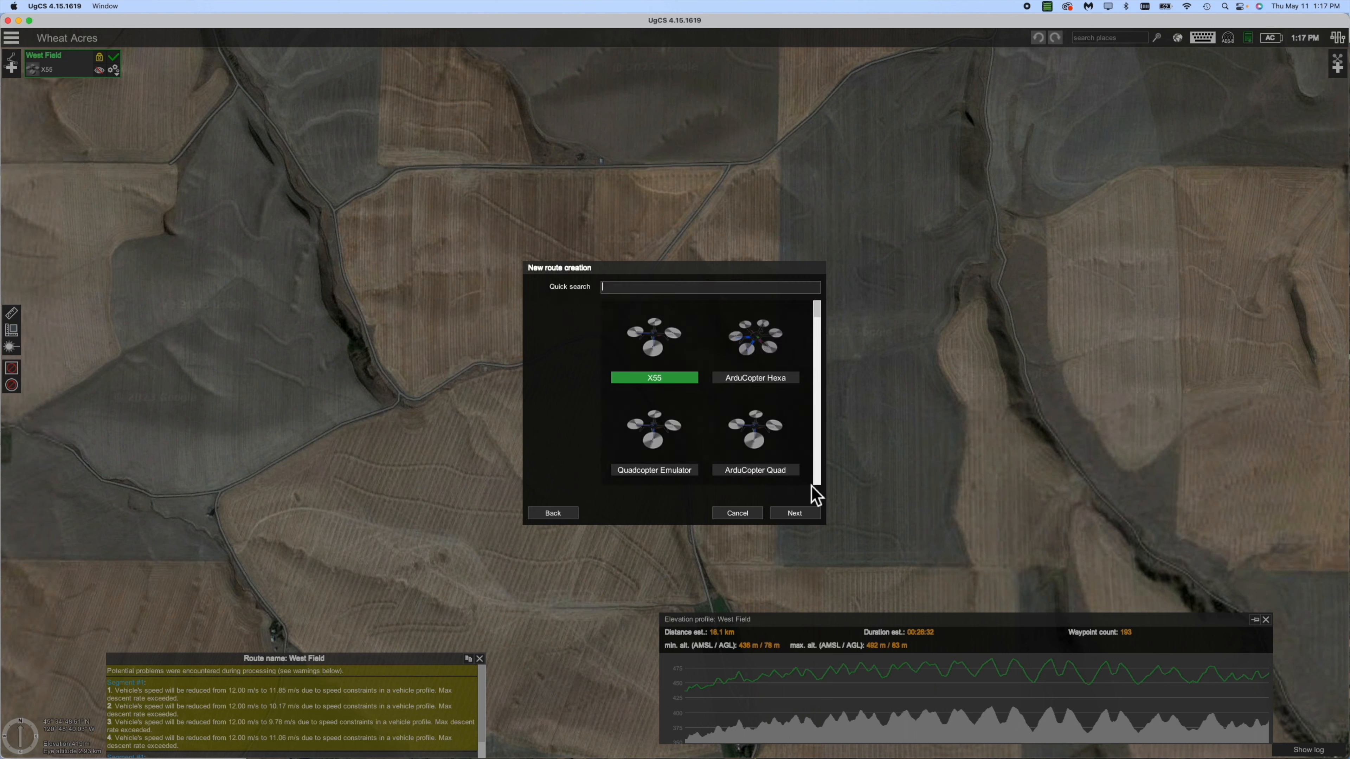
Set RC-loss, GPS-loss and battery-discharge actions to Do not modify and create the route.
click(798, 517)
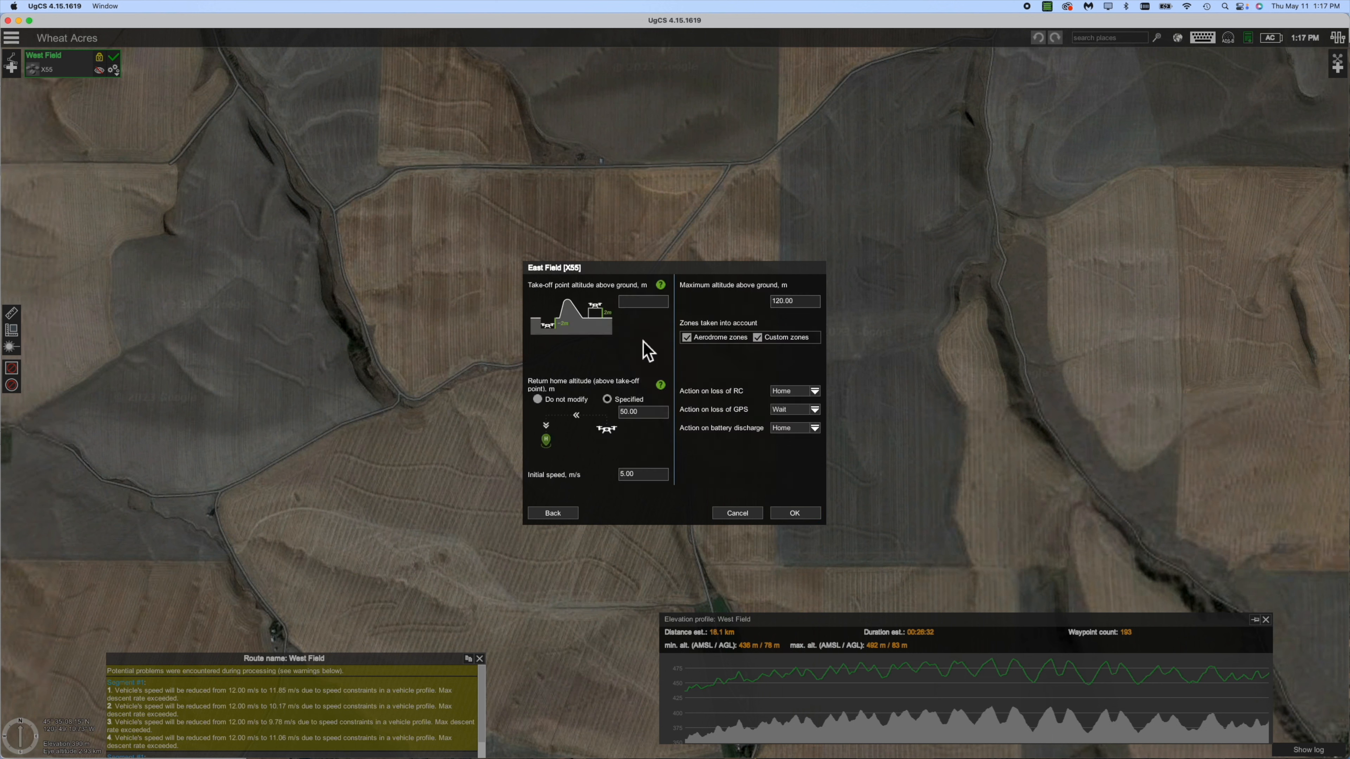
click(815, 391)
click(806, 457)
click(805, 414)
click(804, 459)
click(804, 430)
click(806, 477)
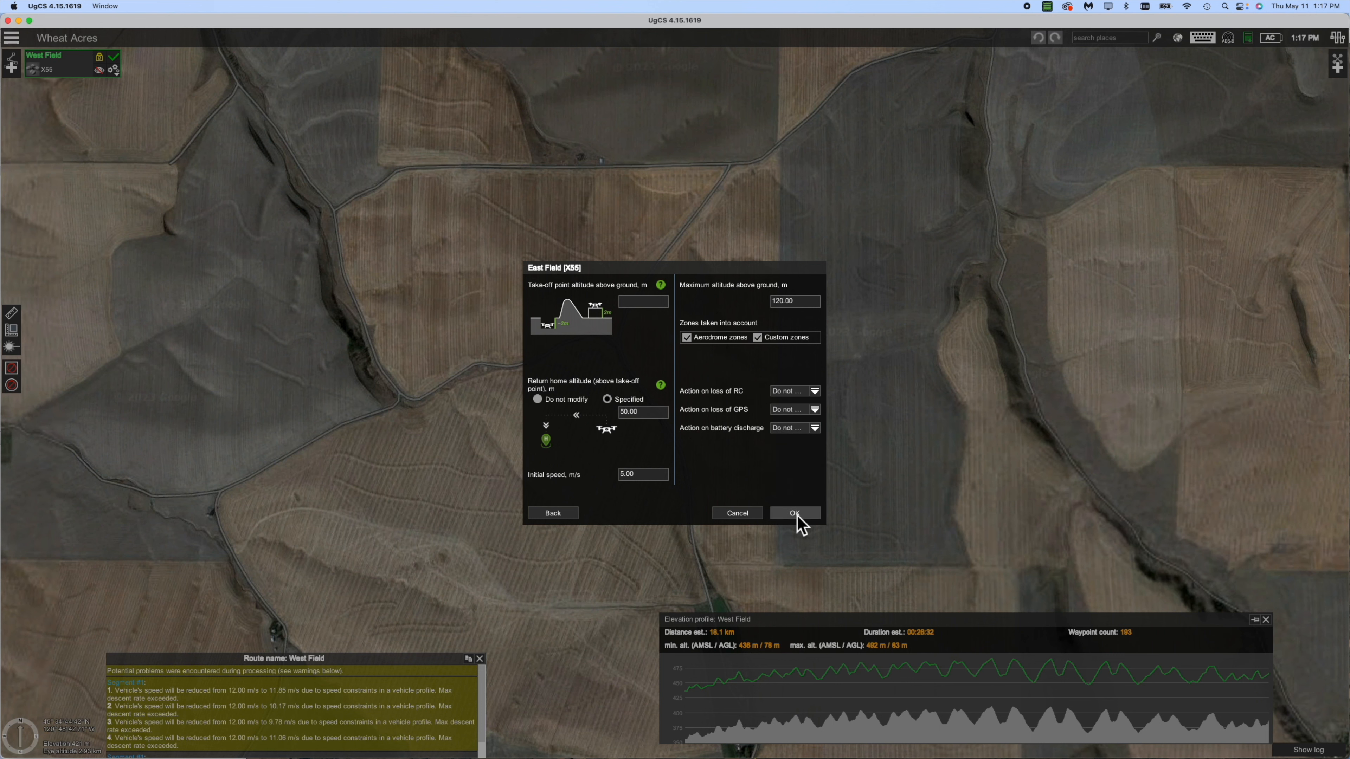
click(795, 514)
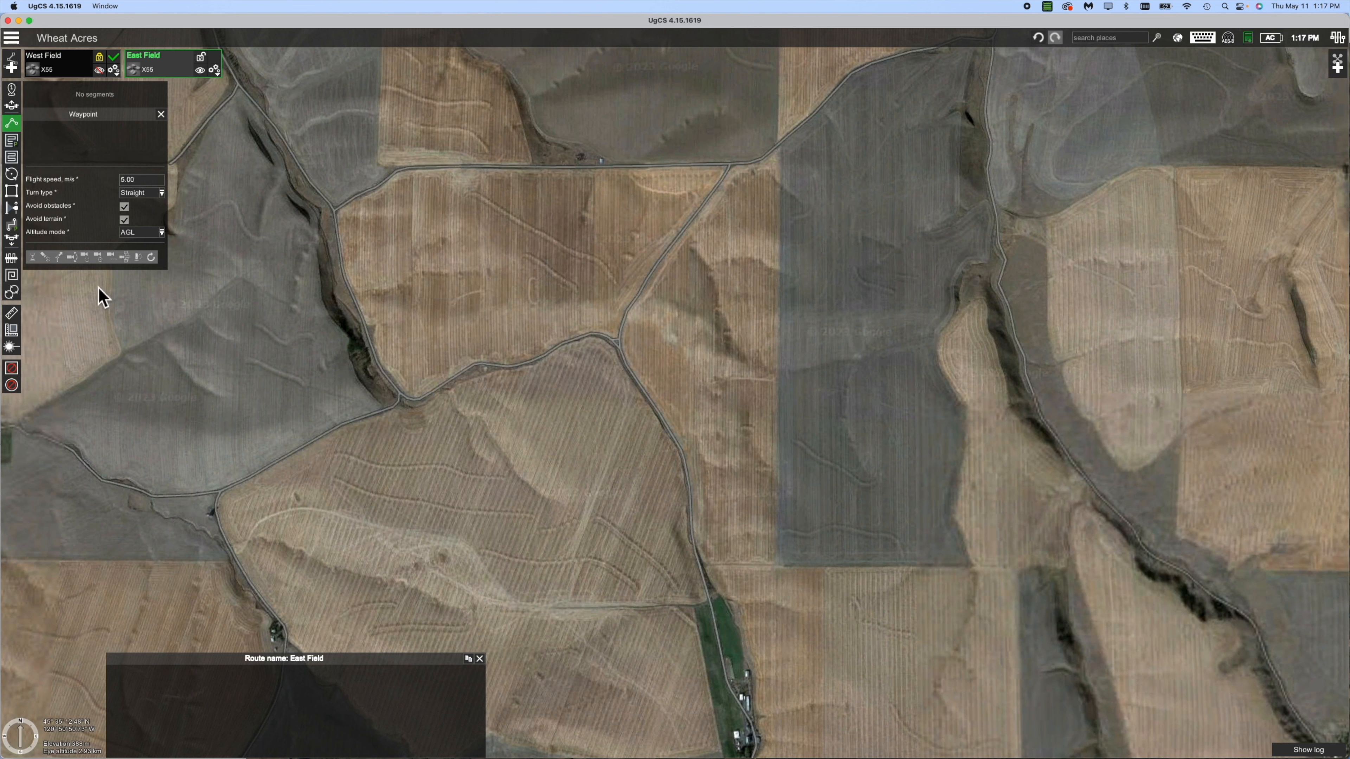
Choose the Area scan tool for East Field and zoom the map in slightly.
click(16, 160)
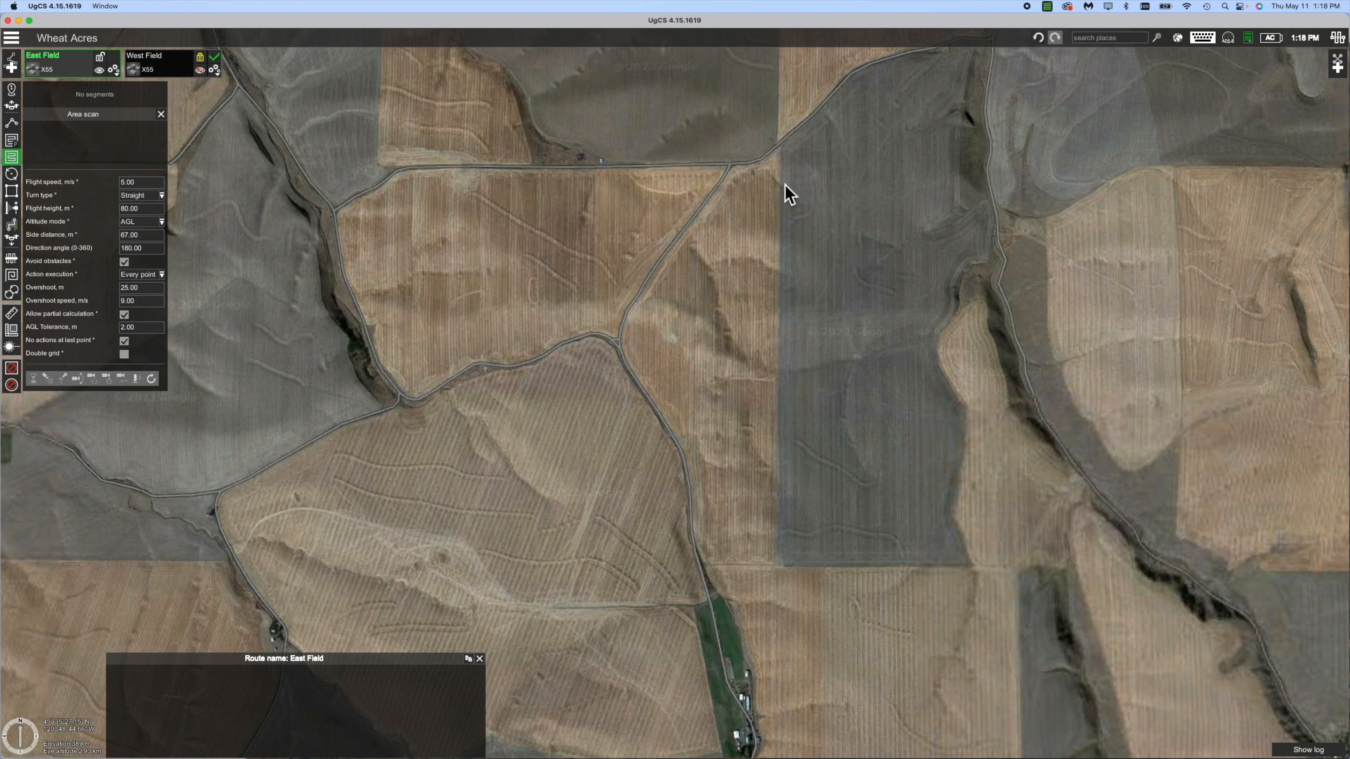
scroll(785, 185, up, 1)
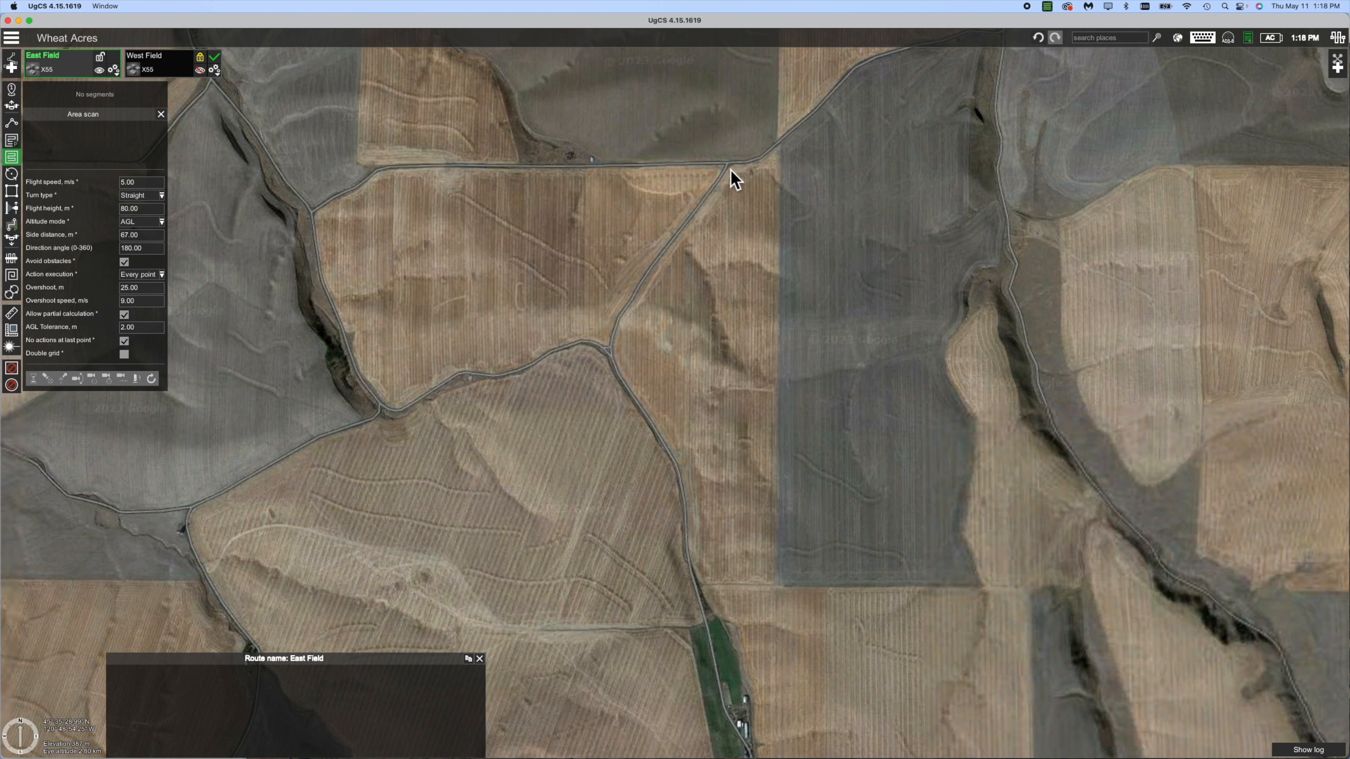
Trace 11 scan corners from the road junction around the field, closing back on the junction corner.
click(729, 169)
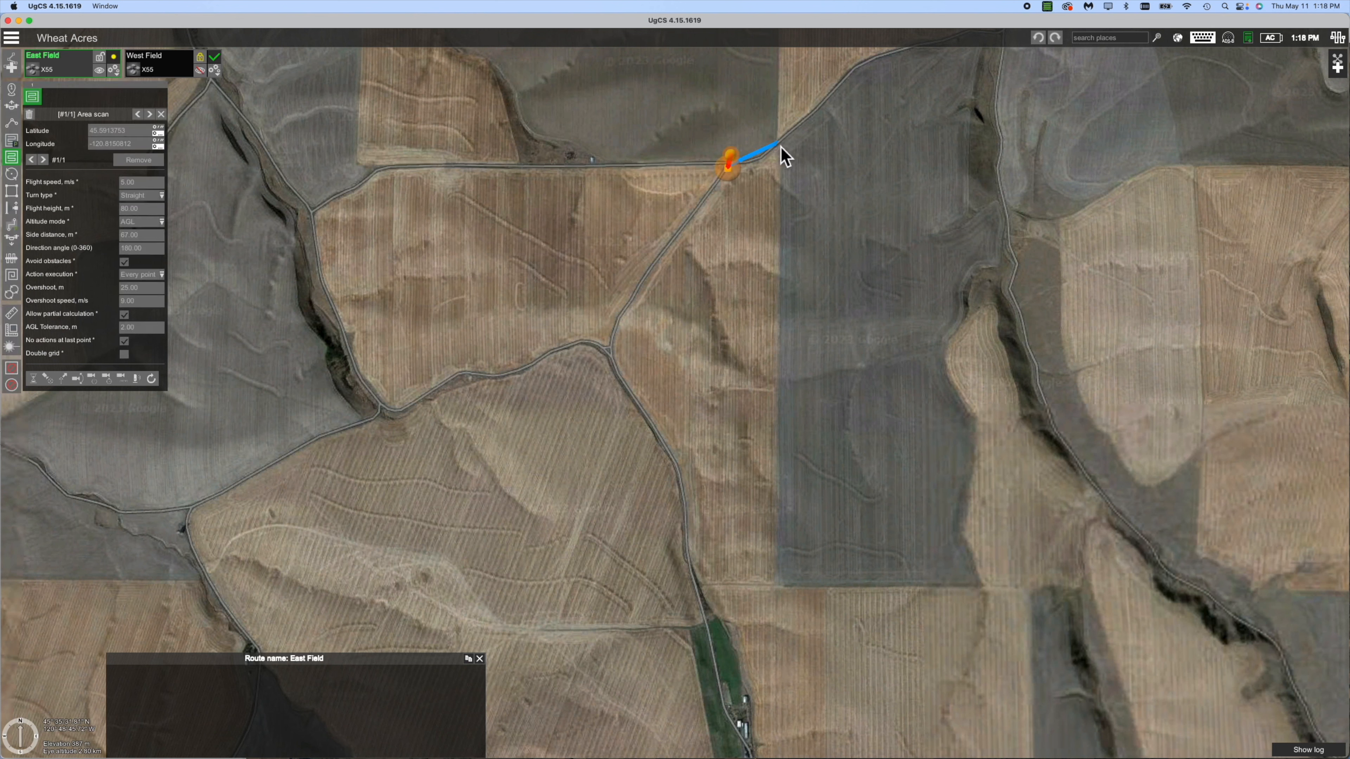
click(763, 161)
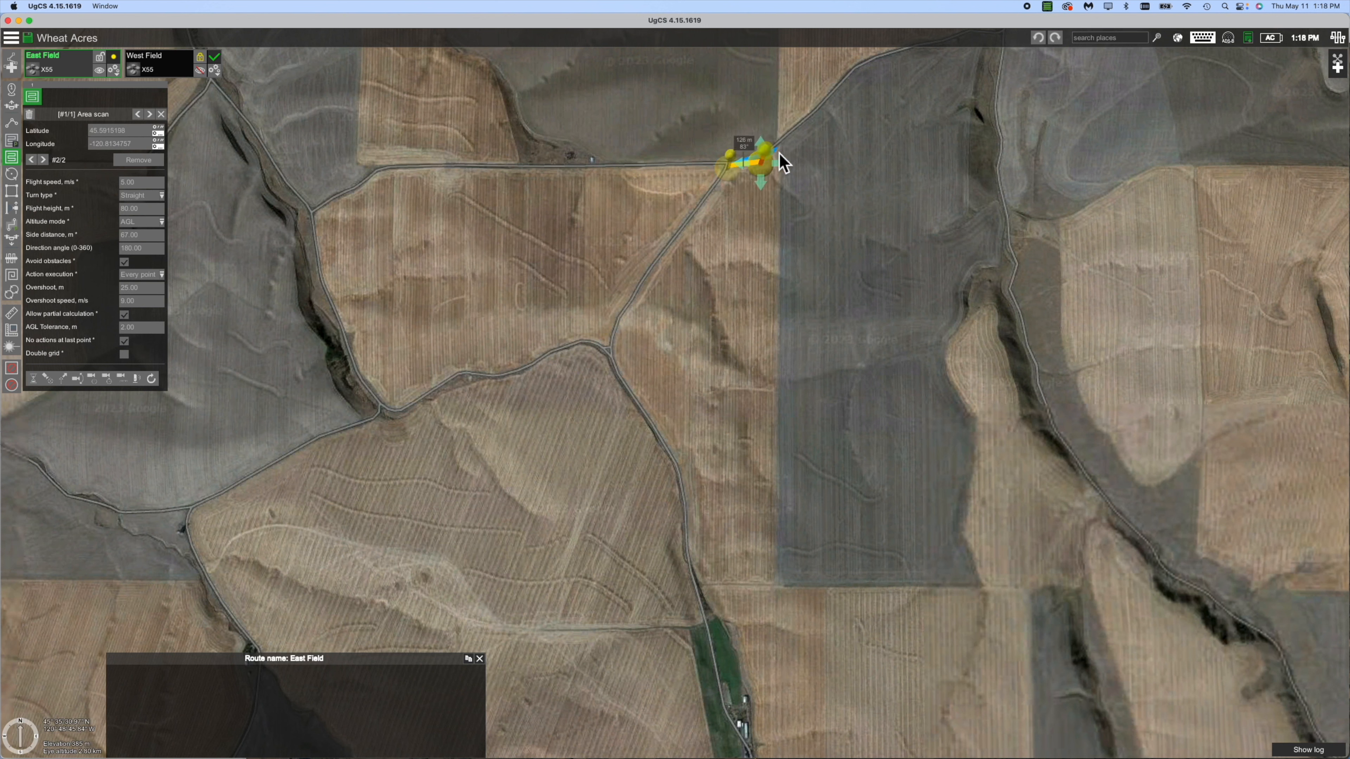
click(784, 136)
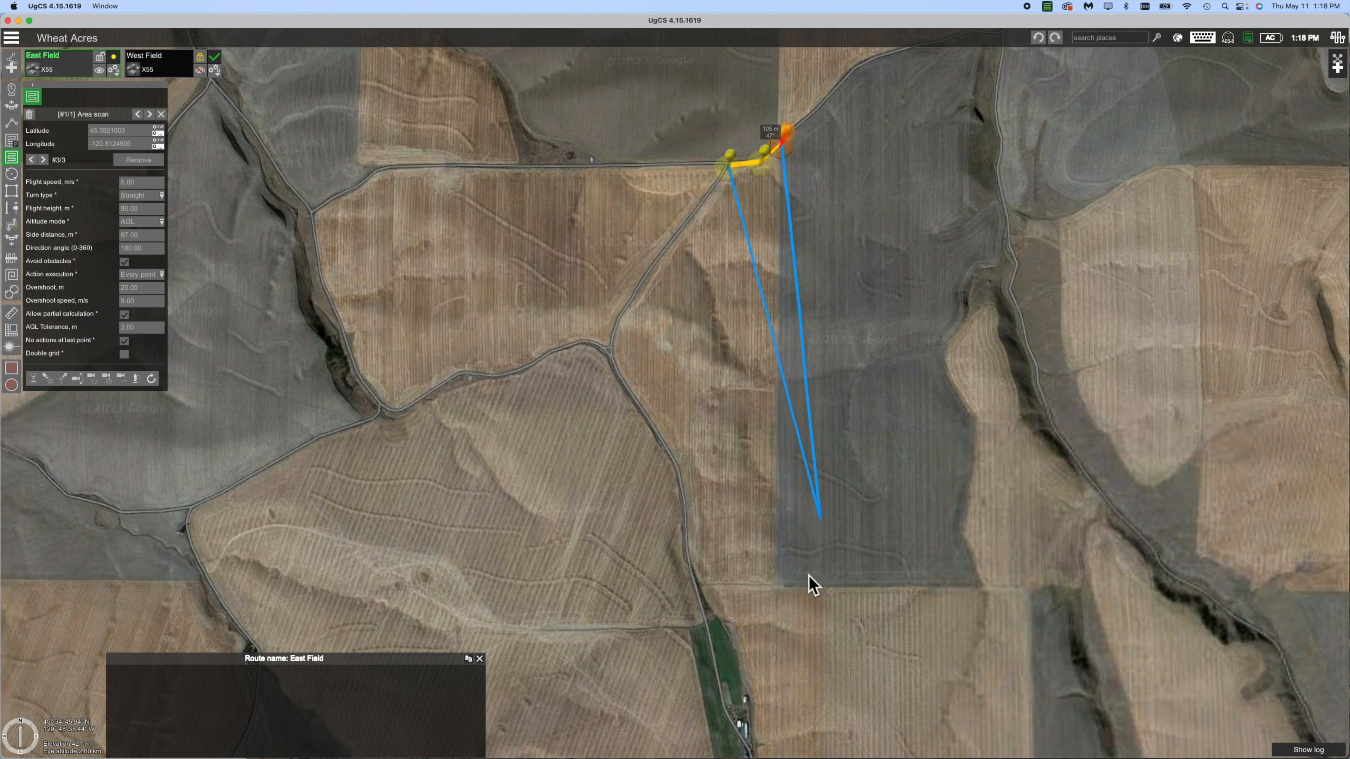
click(778, 591)
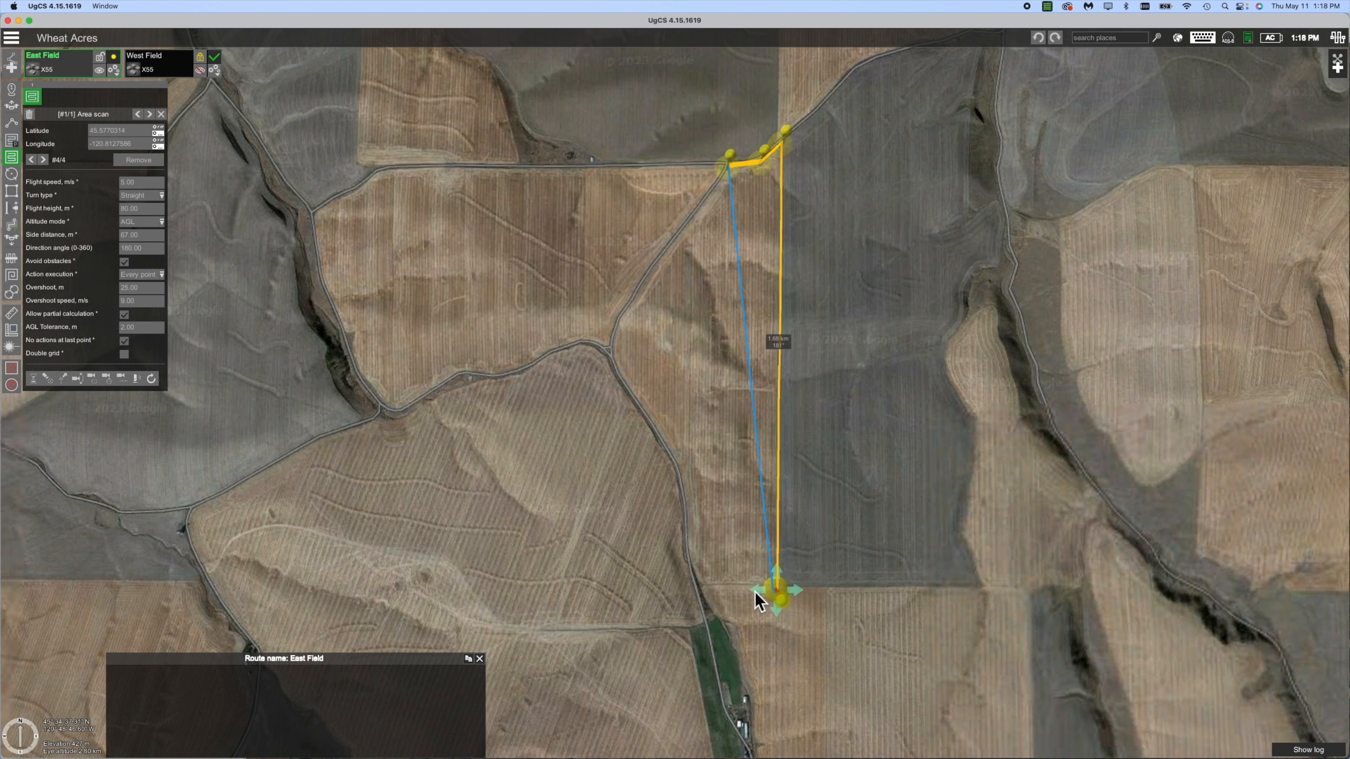
click(703, 591)
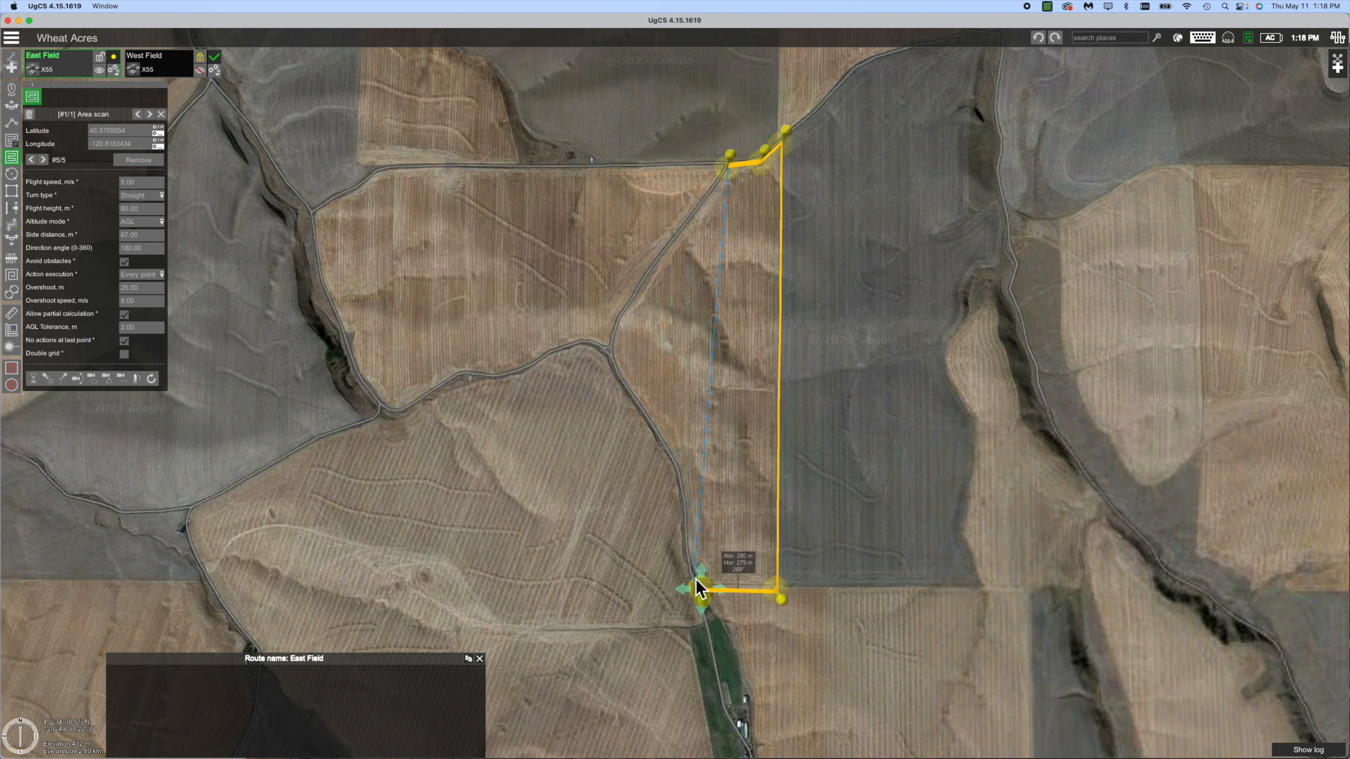
click(687, 564)
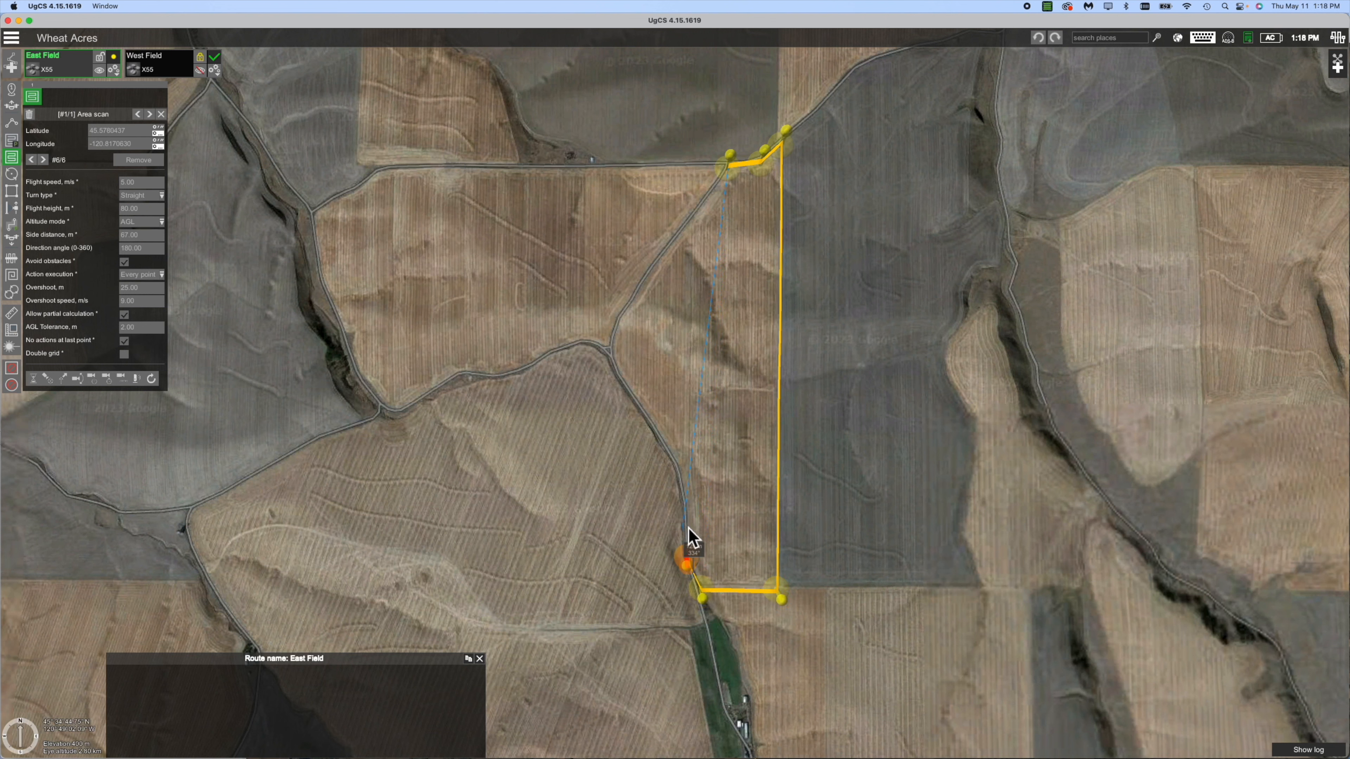
click(685, 509)
click(677, 473)
click(616, 364)
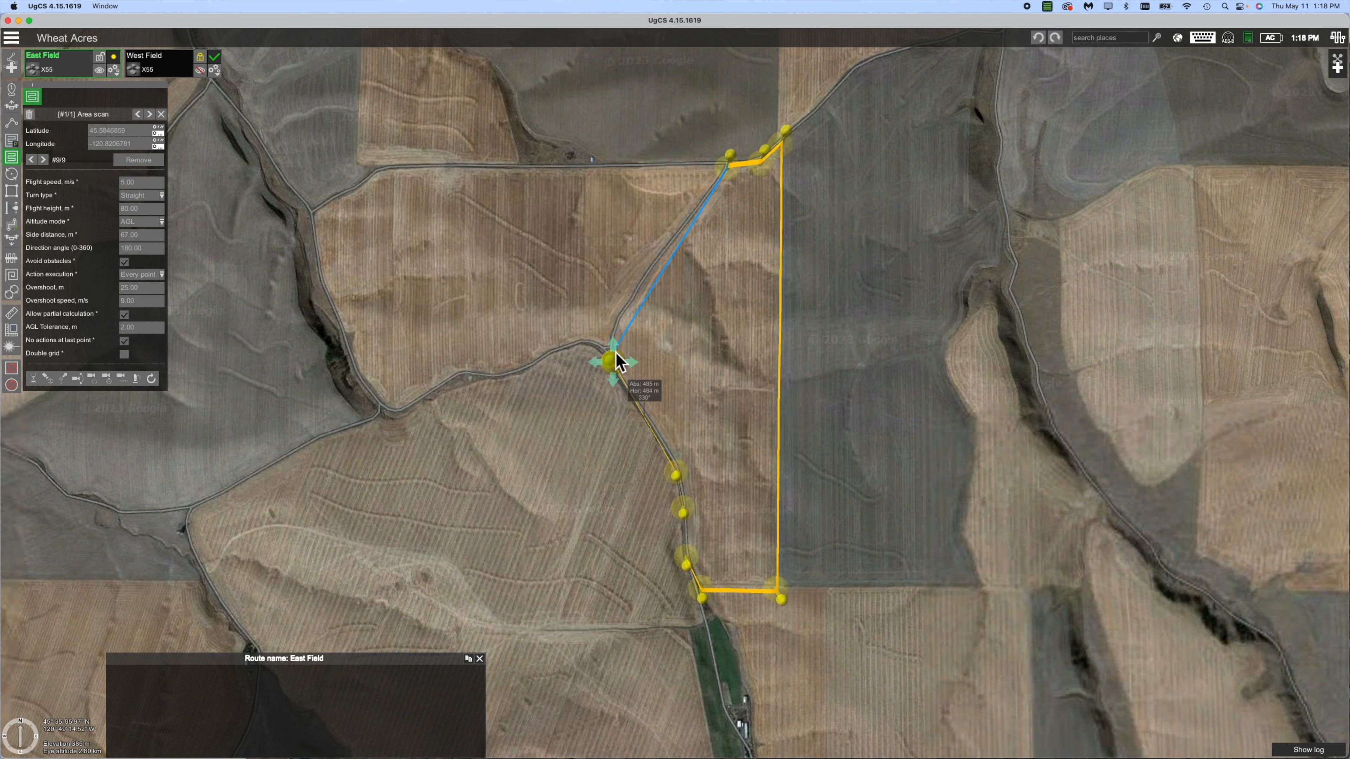
click(616, 339)
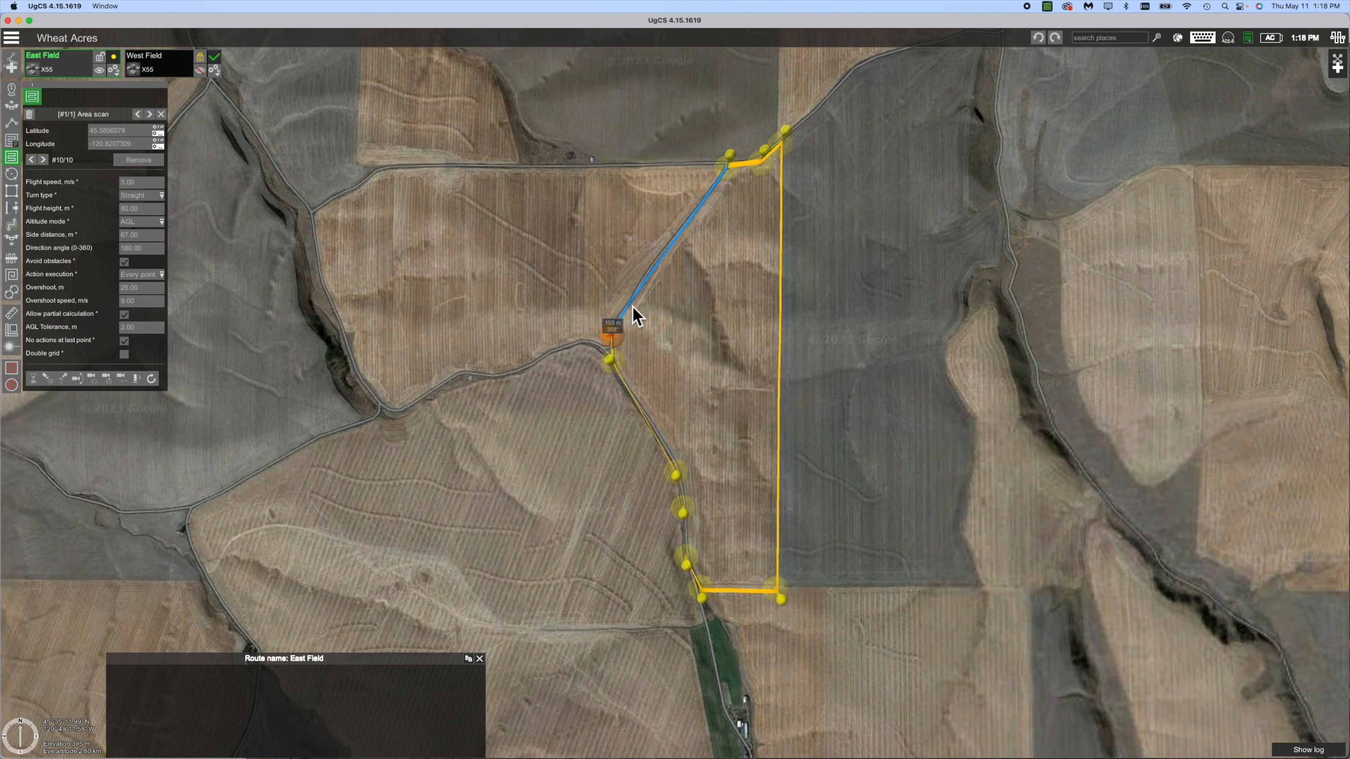
click(632, 305)
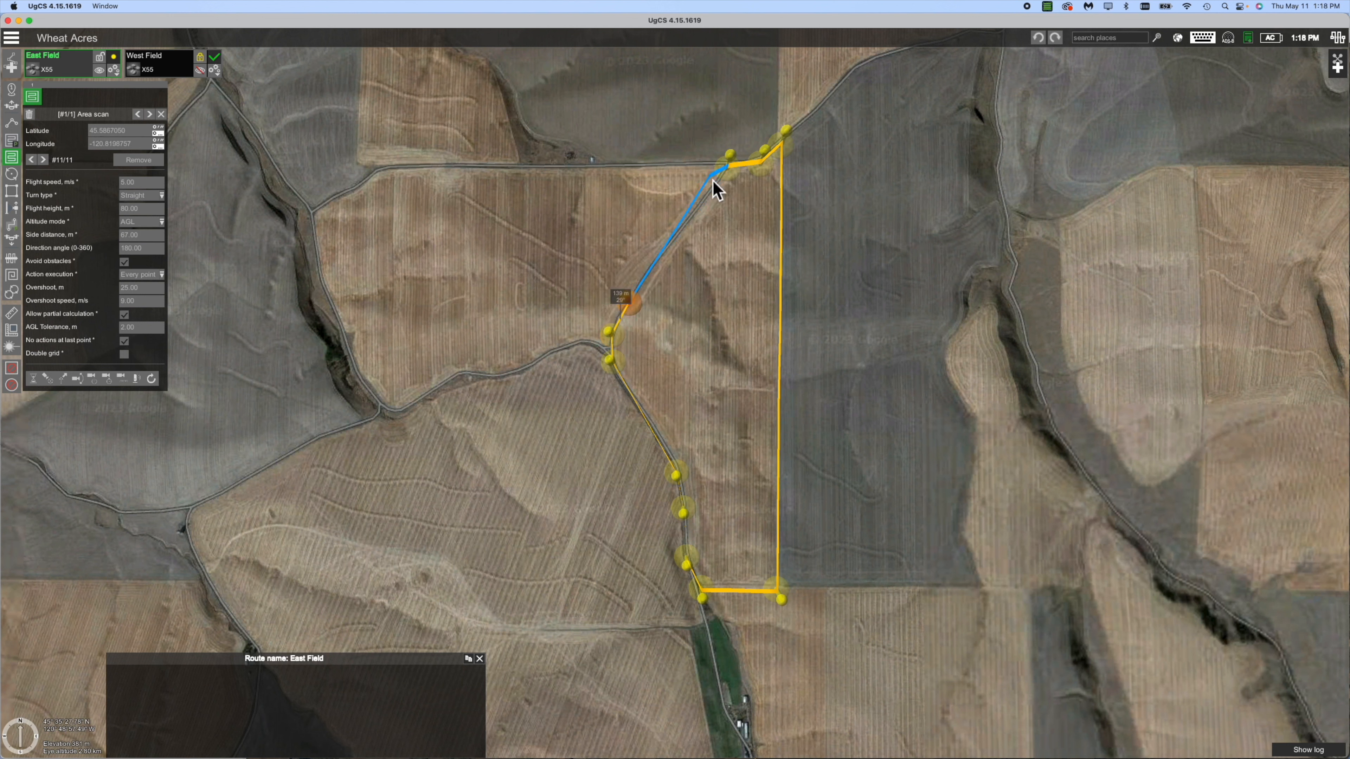
click(731, 169)
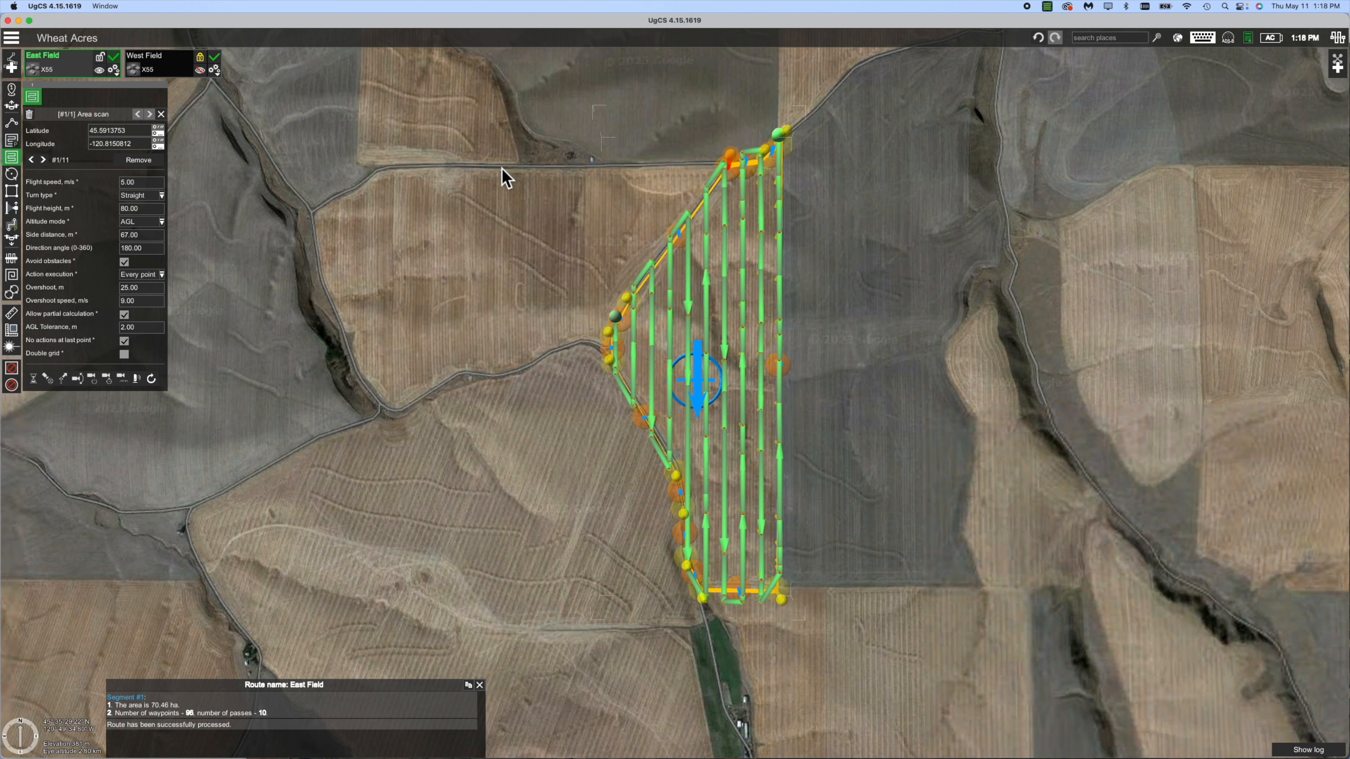
Show East Field's elevation profile: 12.6 km, 96 waypoints, about 40 minutes of flight.
click(117, 76)
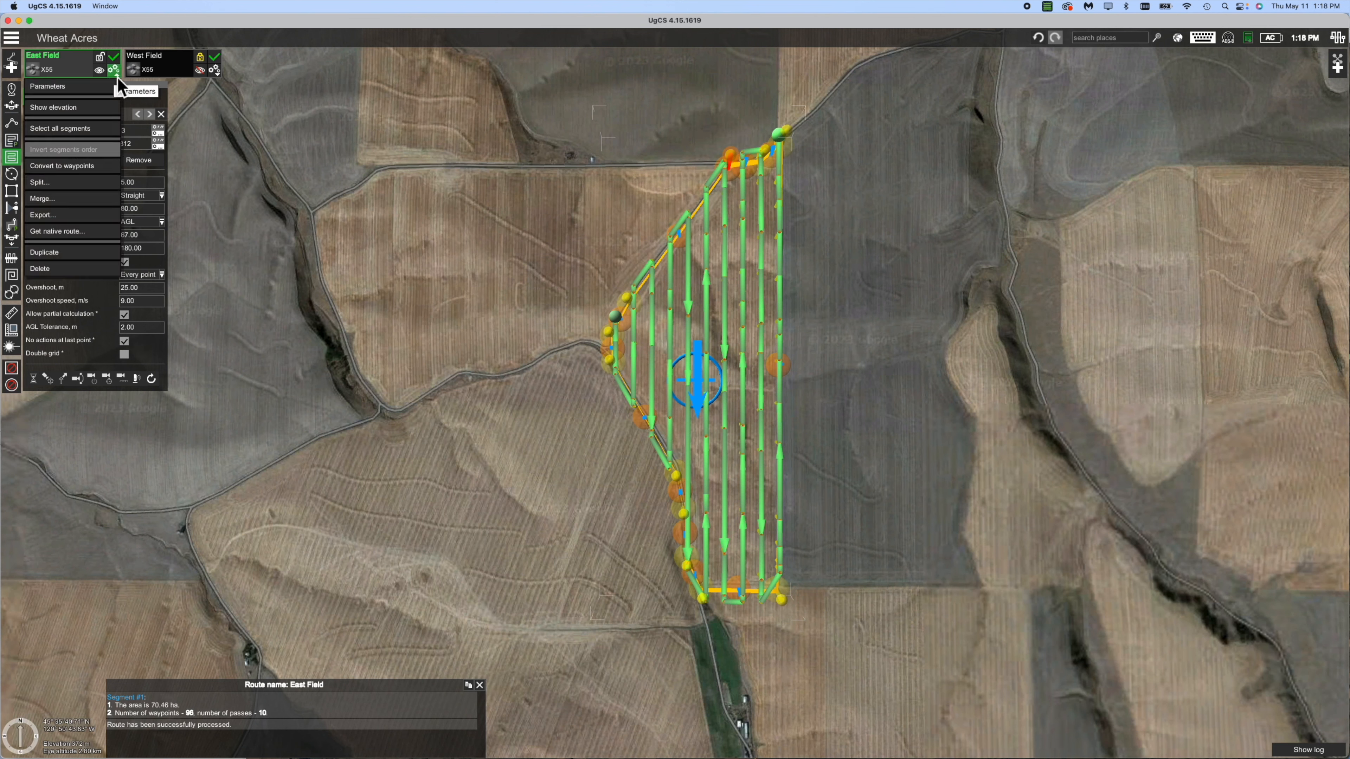
click(90, 113)
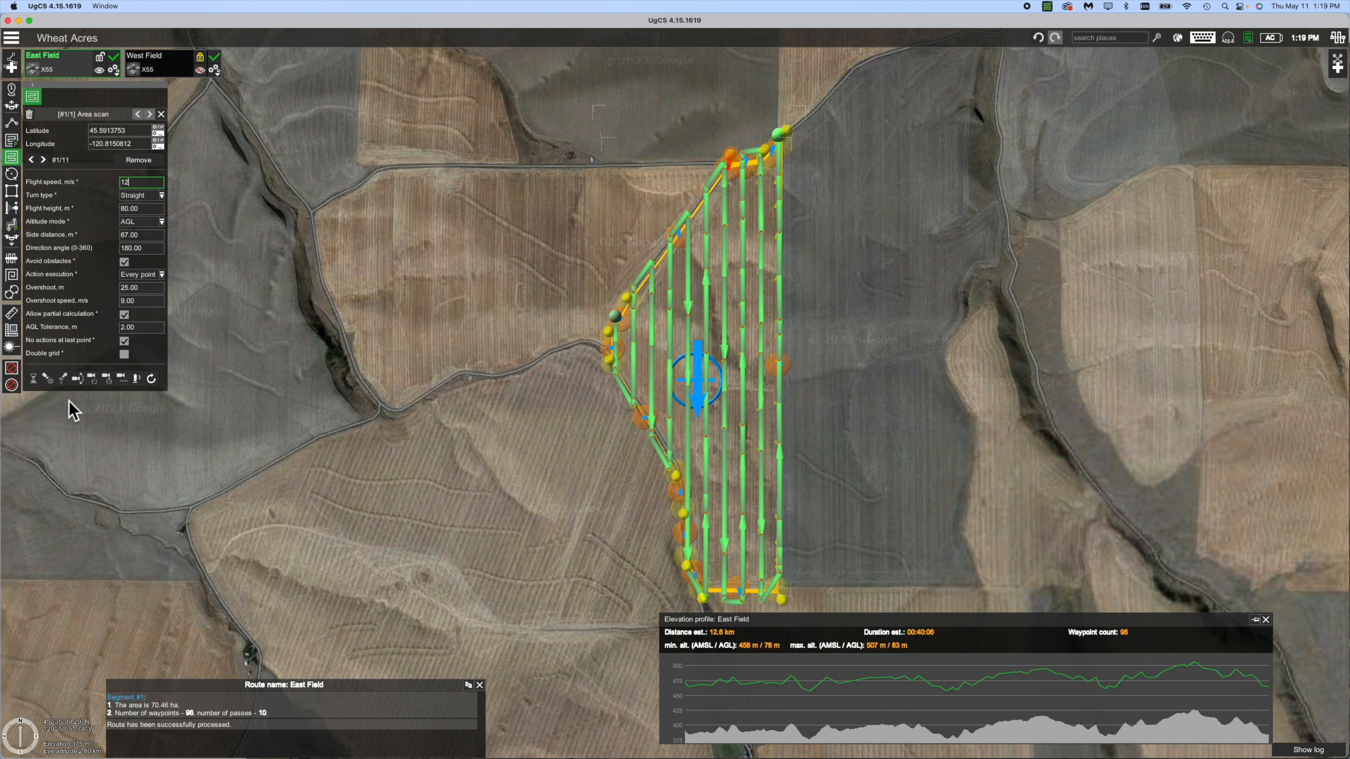
Add a Change yaw action of 0 relative to North to the East Field scan.
click(64, 384)
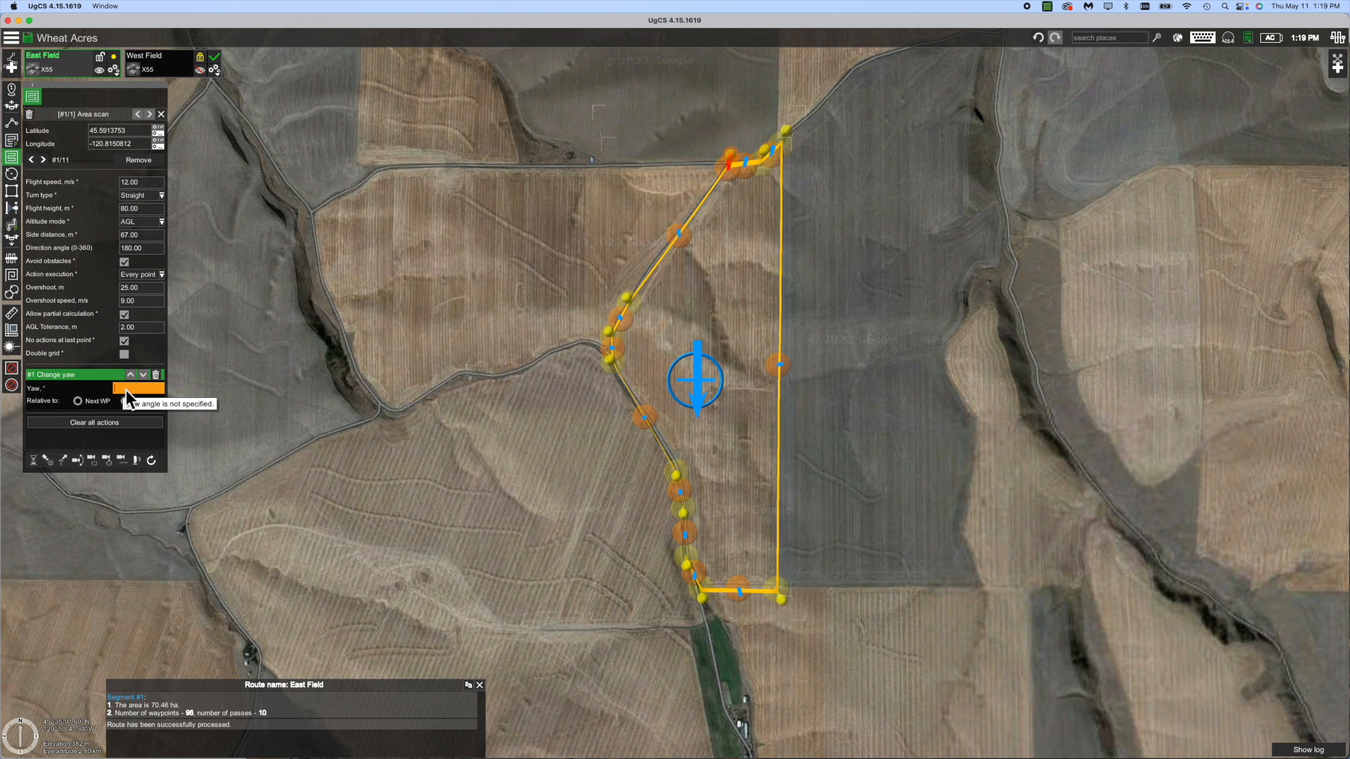
key(Return)
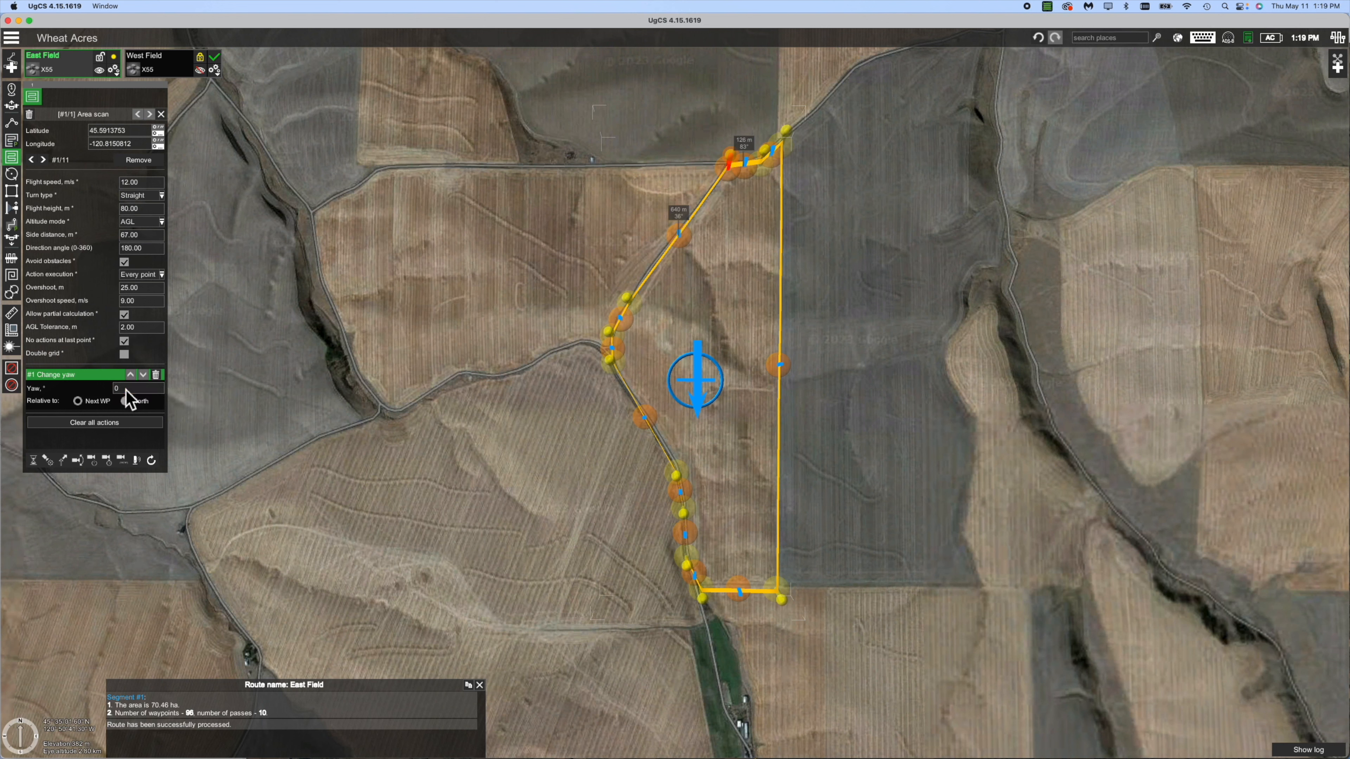
click(126, 401)
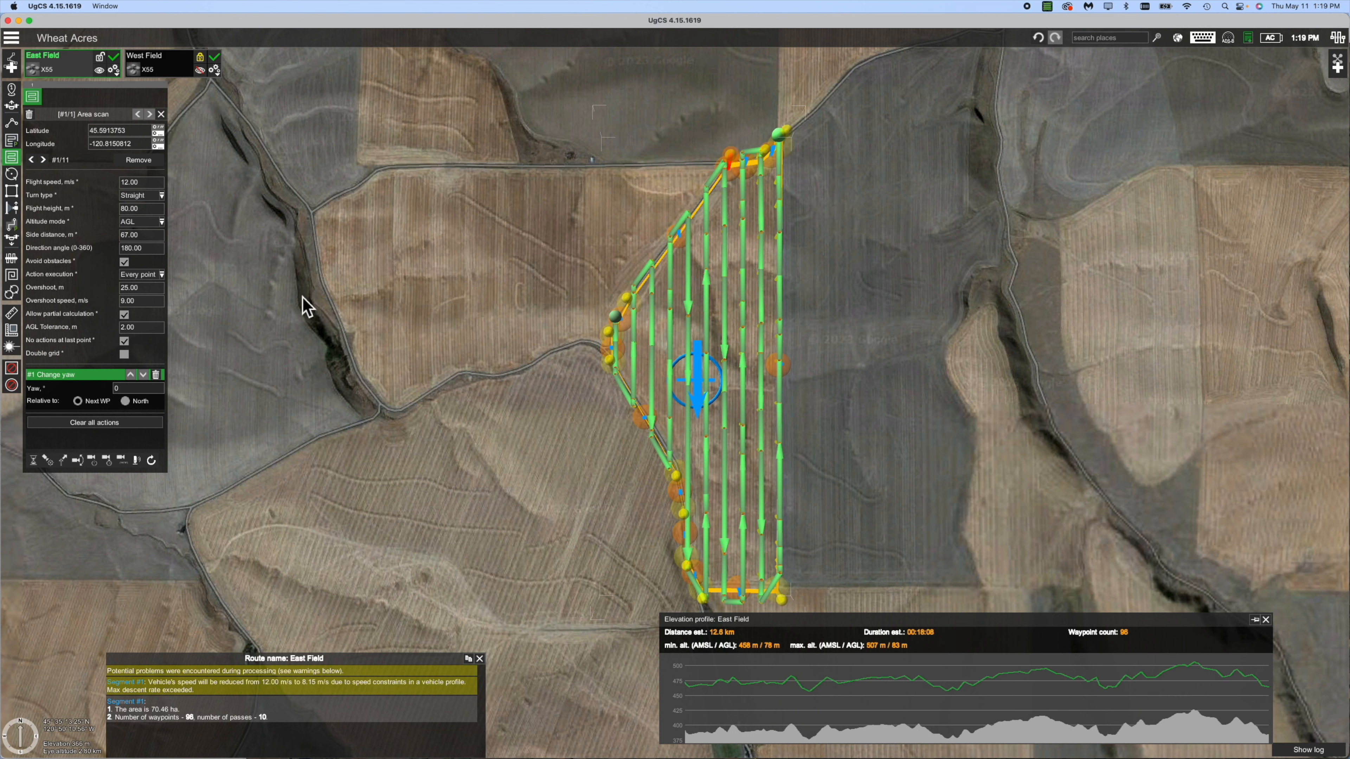
Select the West Field route and show its scan area on the map again.
click(206, 68)
click(203, 76)
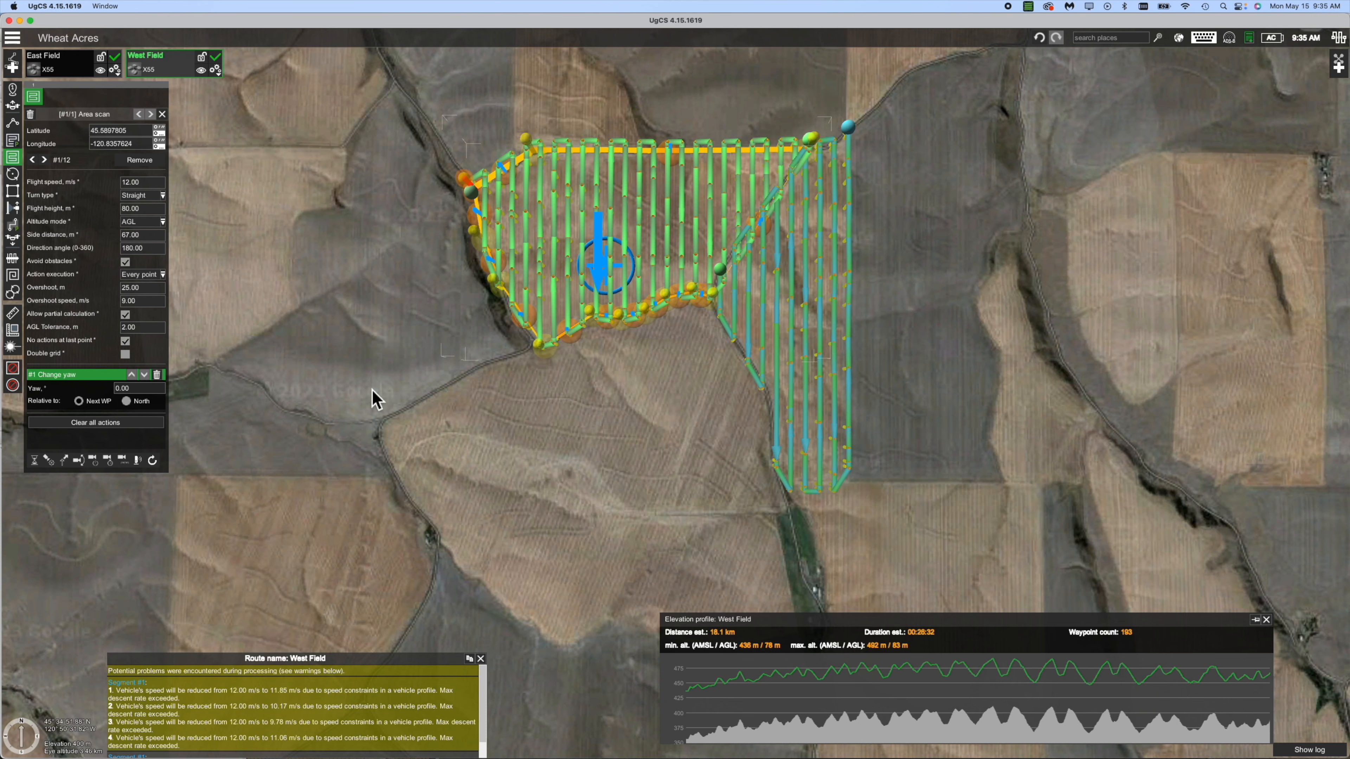
key(super+Tab)
key(super+Tab)
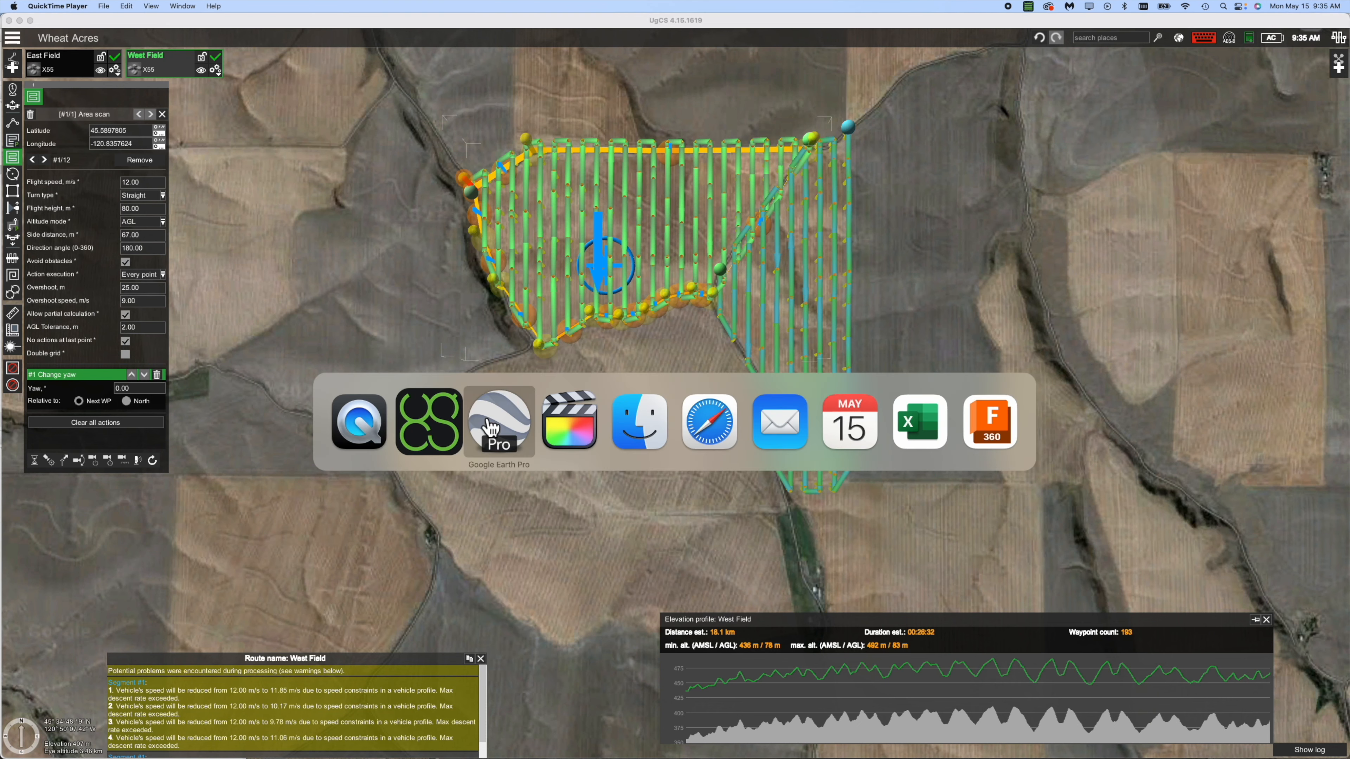
In Google Earth Pro, save South Field as a .kml file, replacing the existing South Field.kml.
click(490, 426)
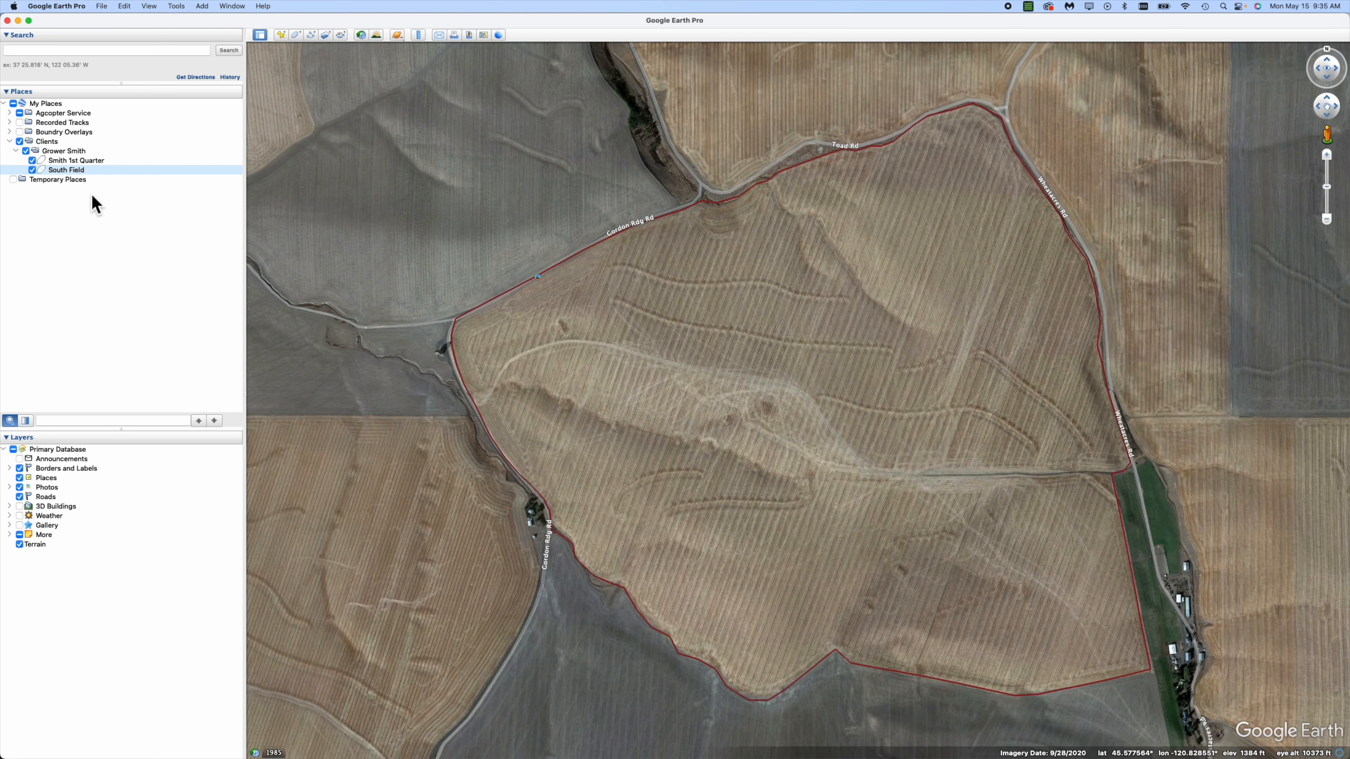
right_click(76, 173)
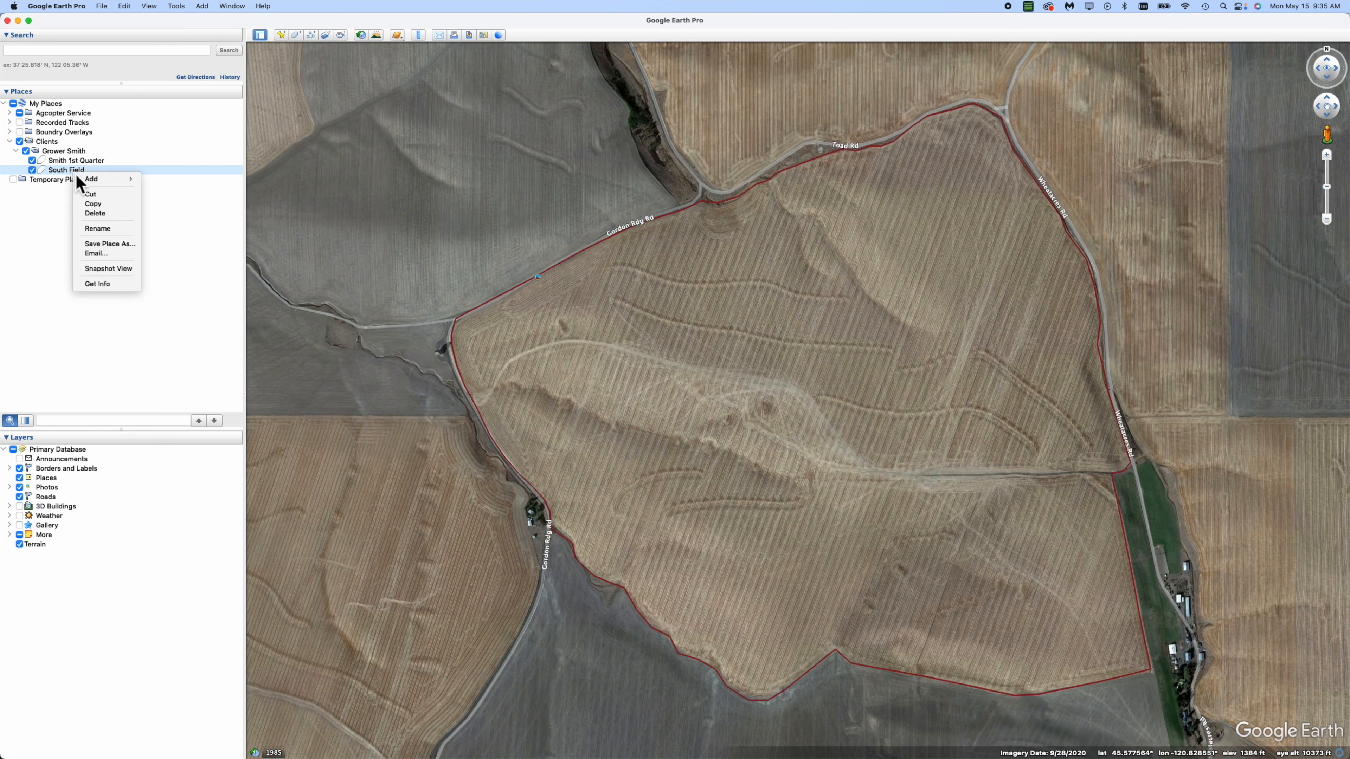
click(105, 246)
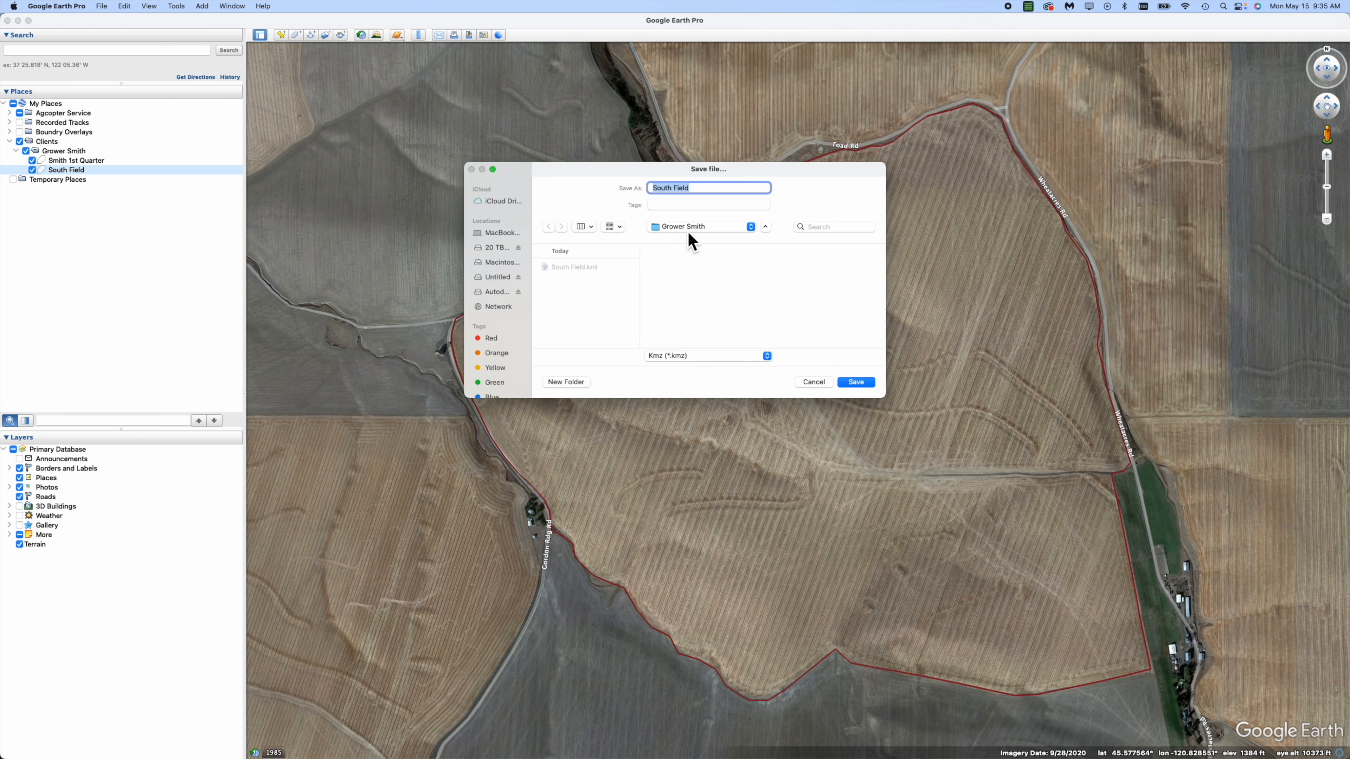
click(688, 357)
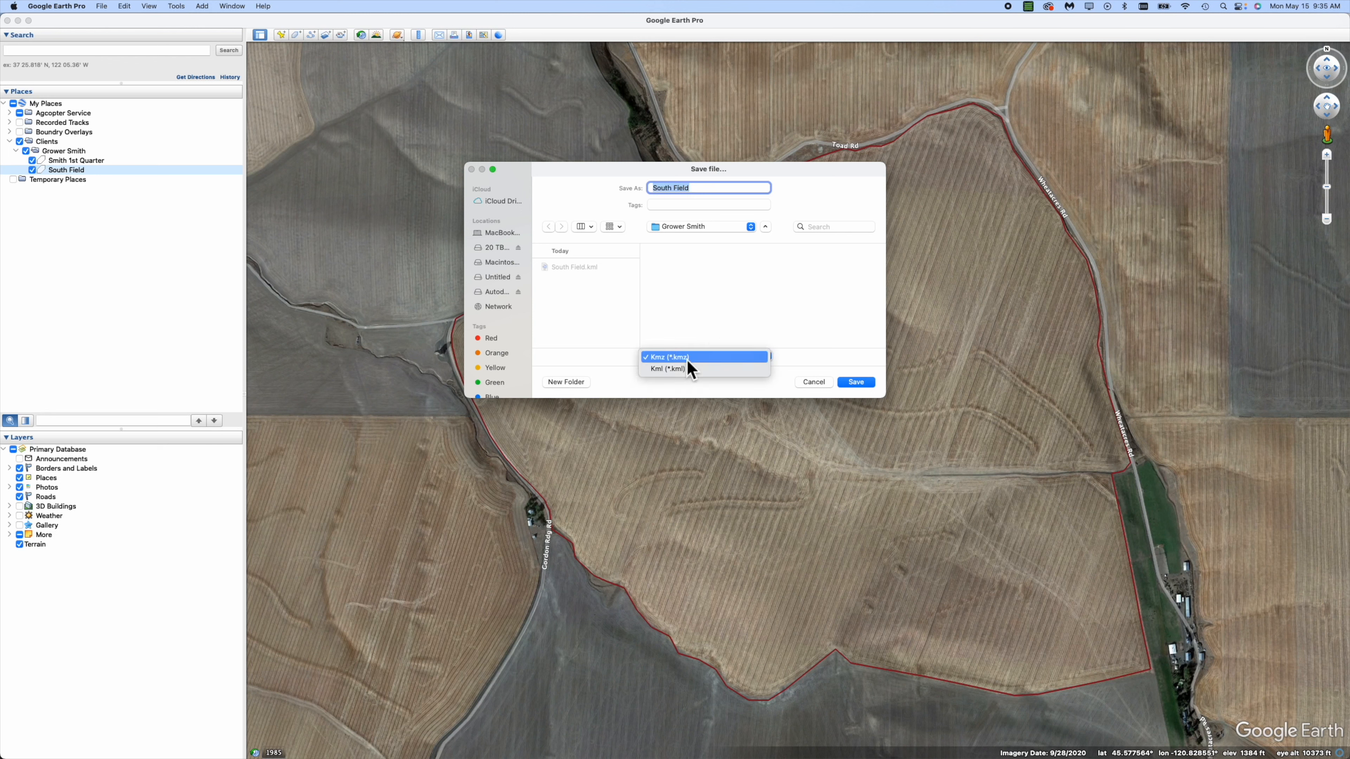
click(687, 368)
click(867, 384)
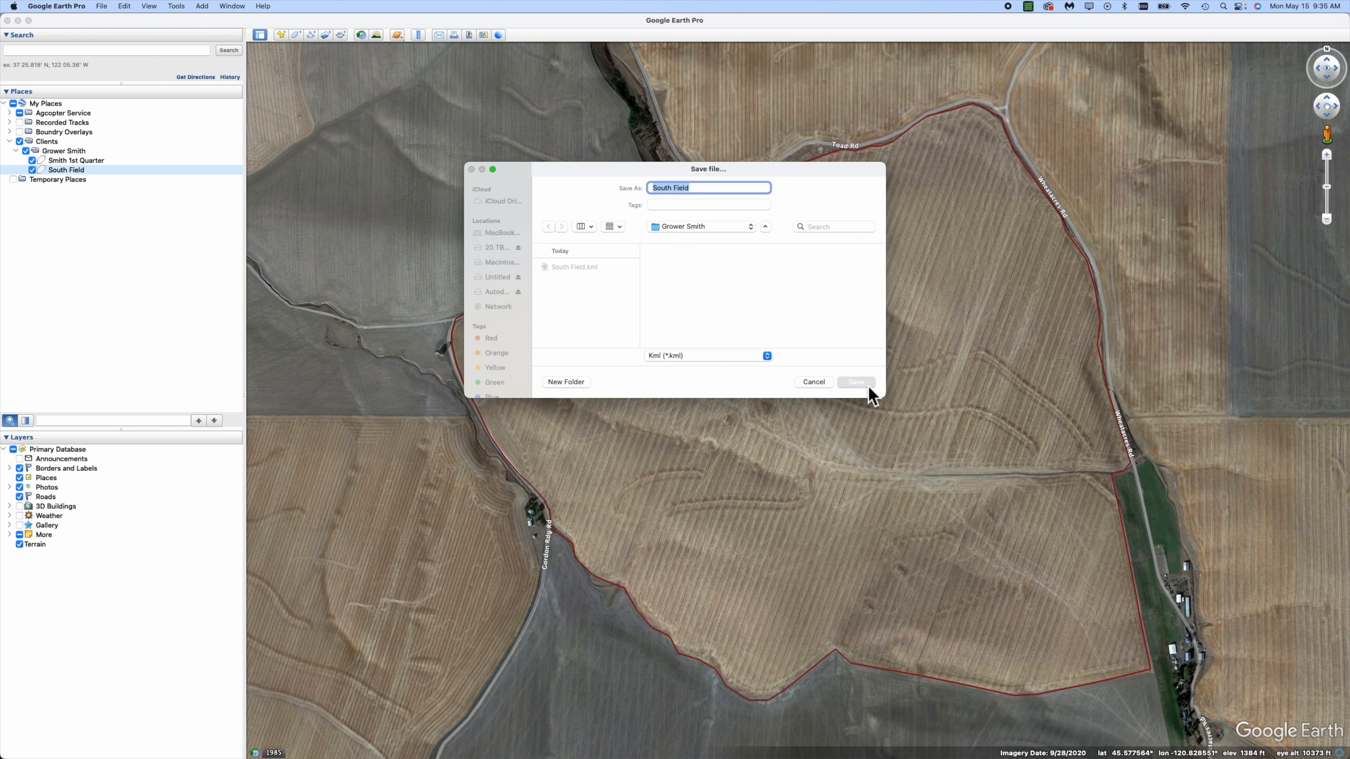
click(700, 336)
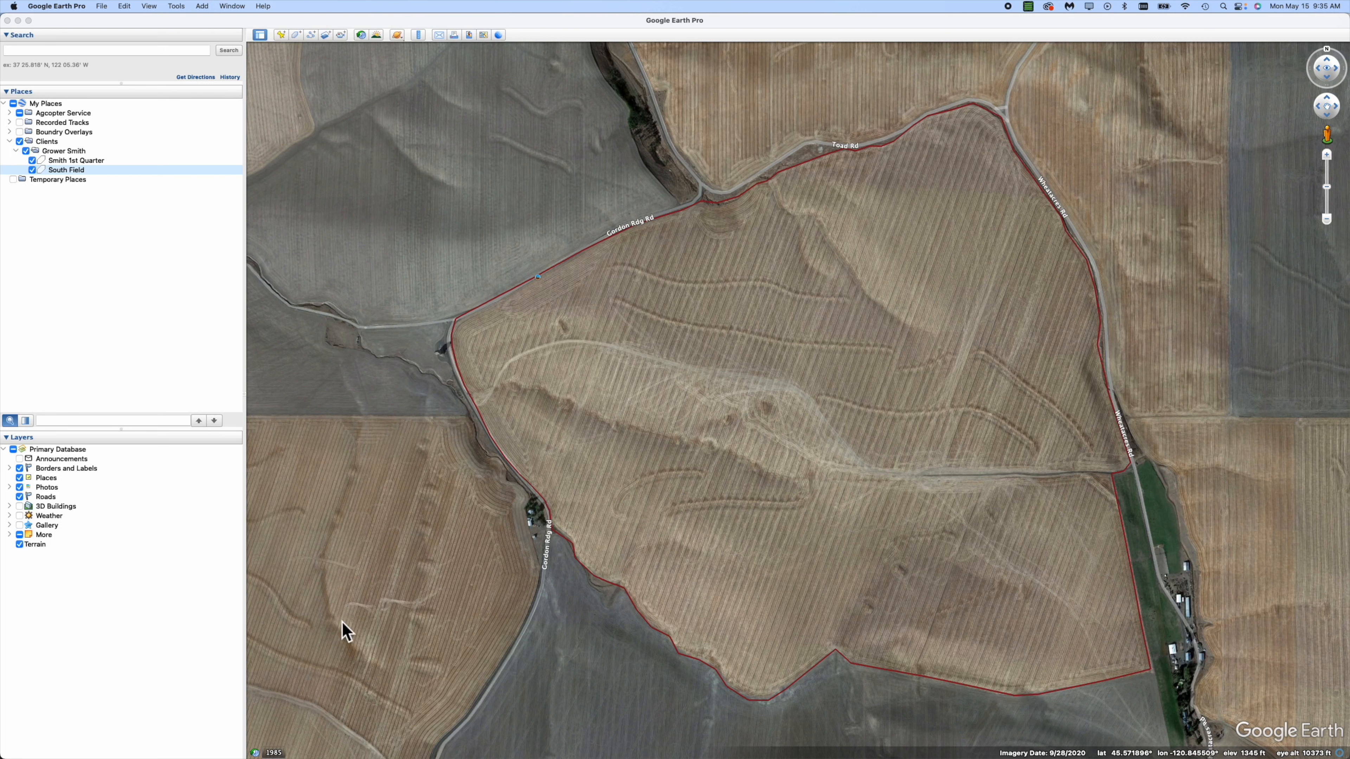
key(super+Tab)
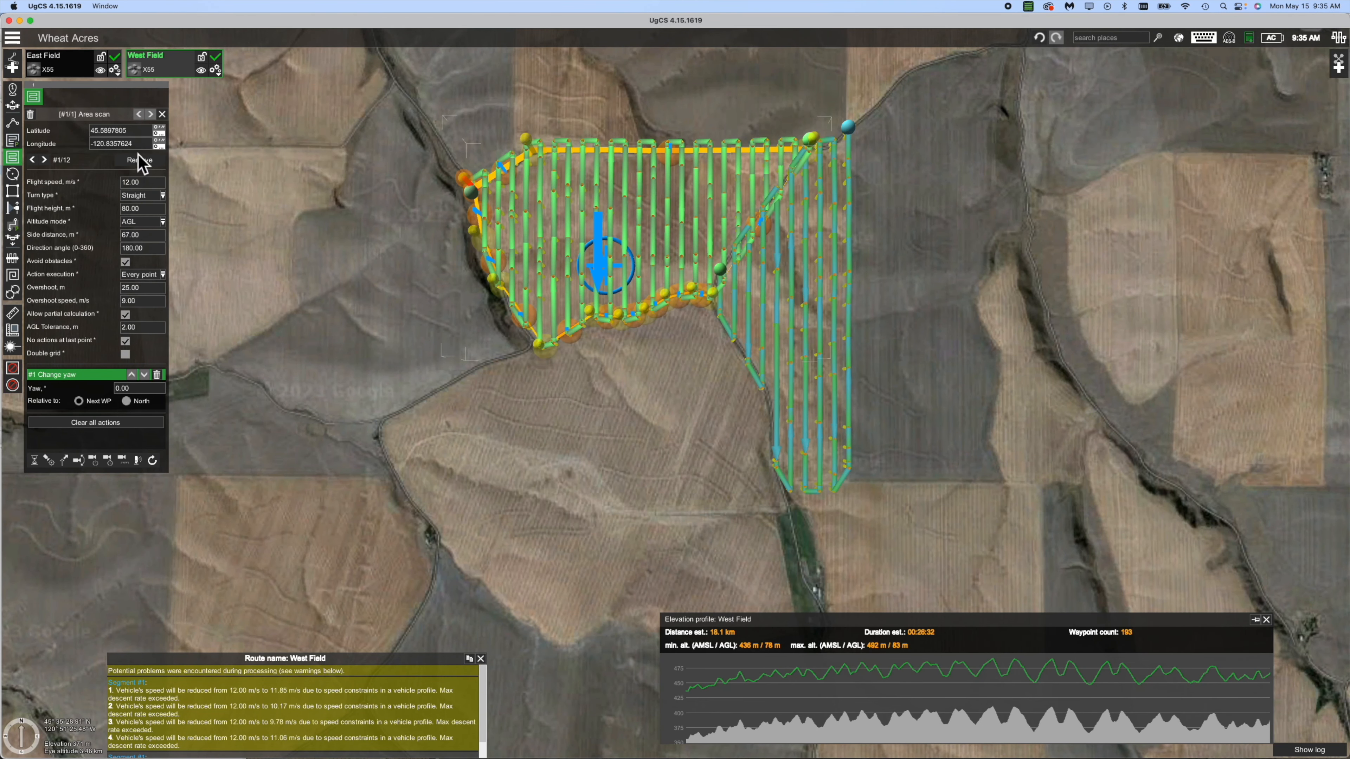
Import South Field.kml as an X55 area-scan route, giving Route 1 with 322 waypoints.
click(13, 67)
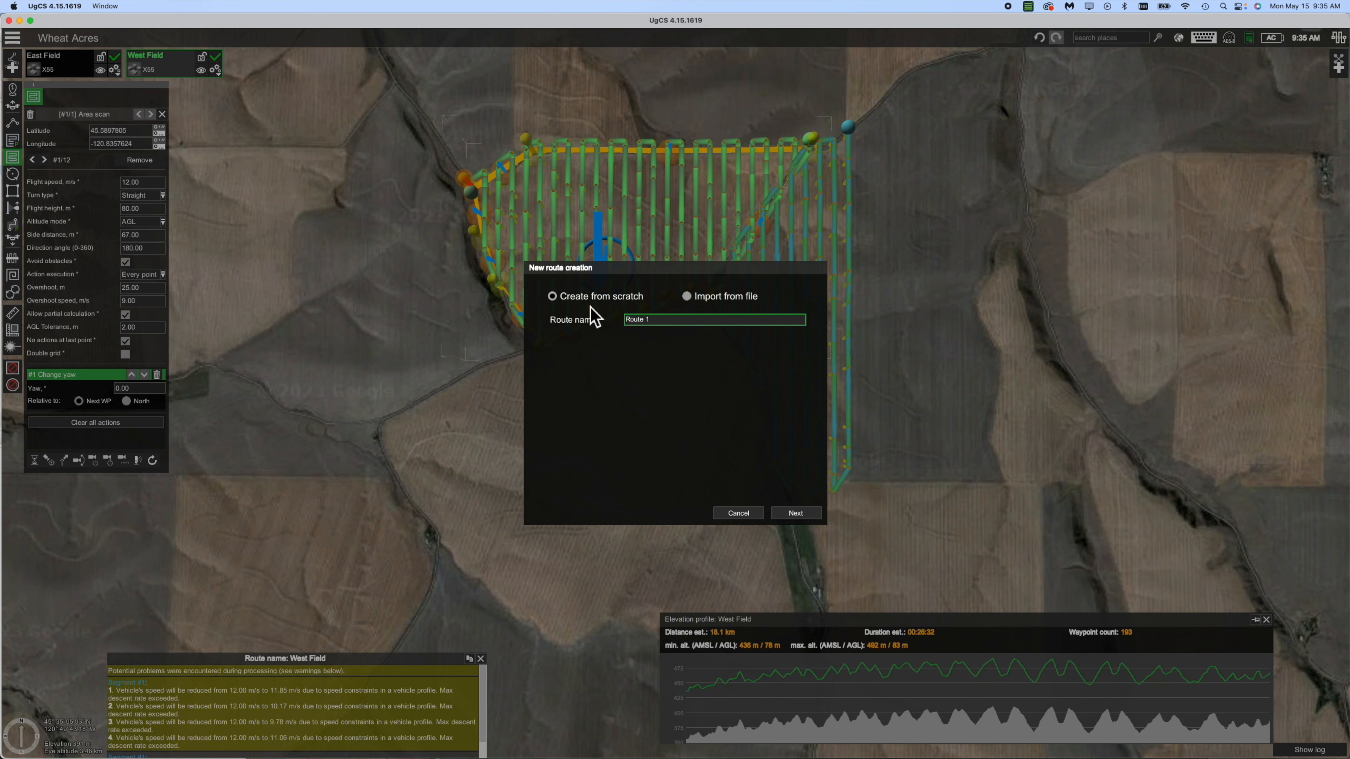
click(688, 299)
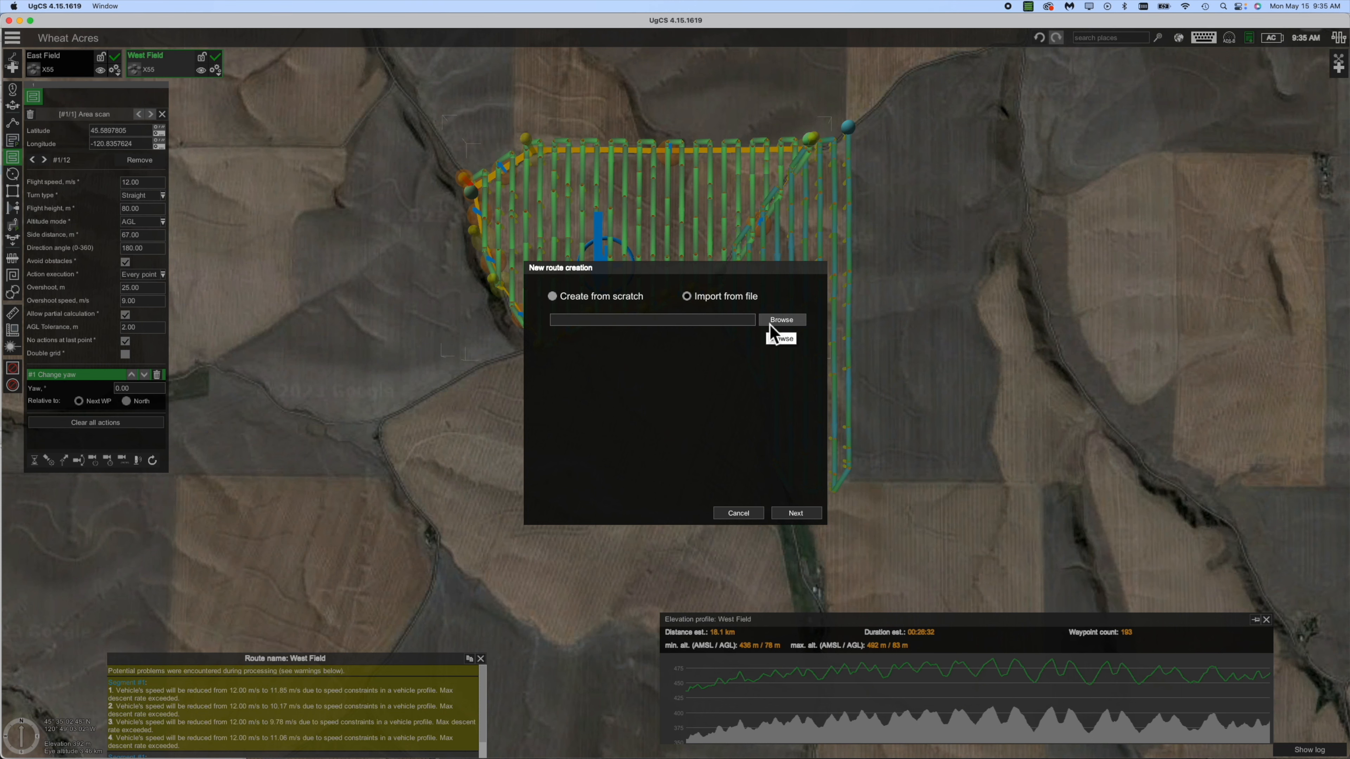
click(770, 325)
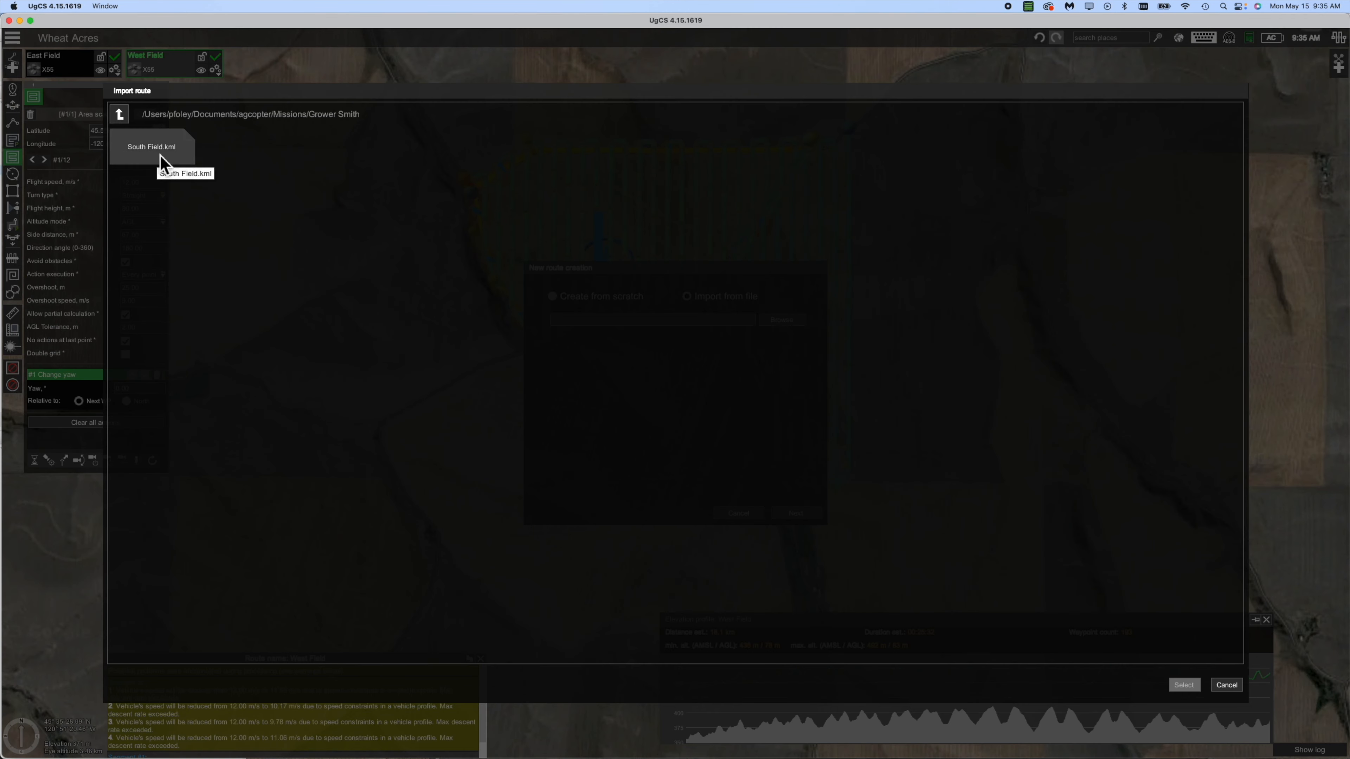
click(158, 155)
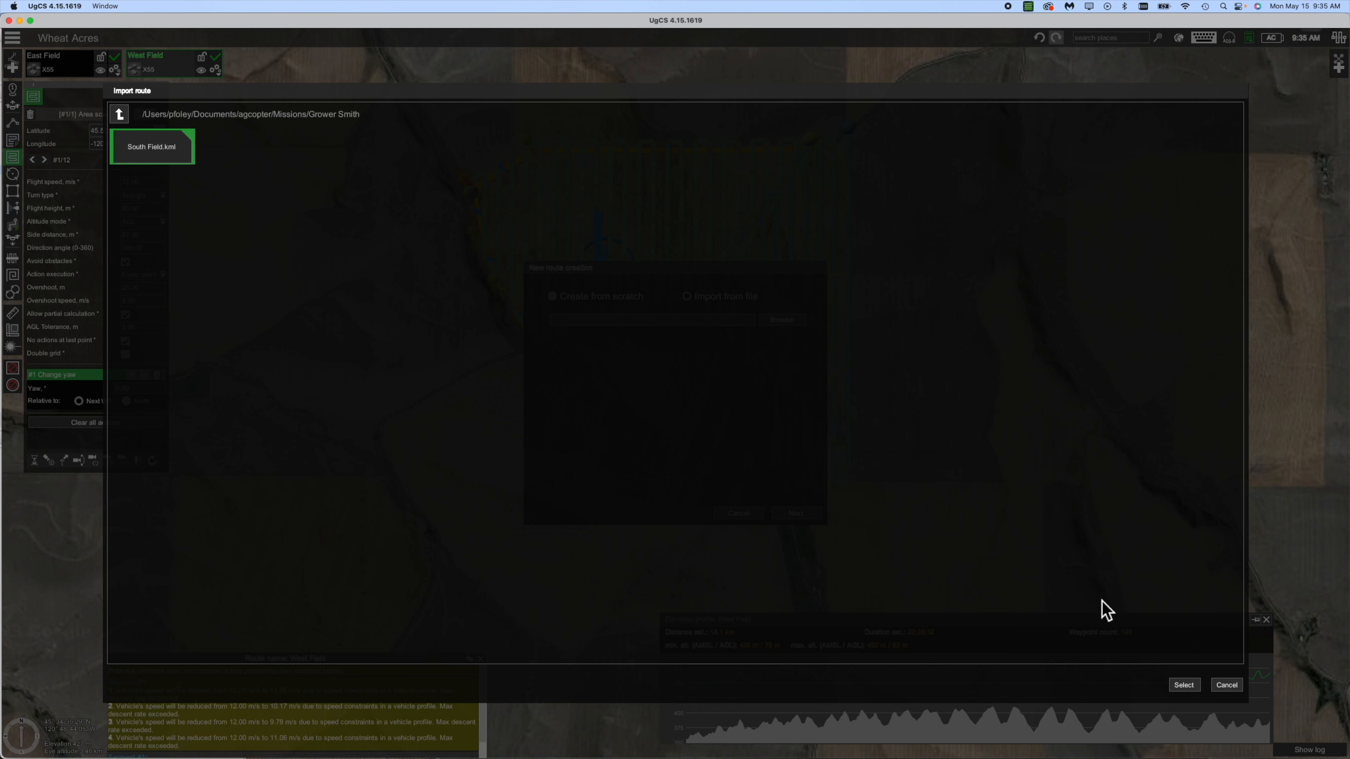
click(1183, 686)
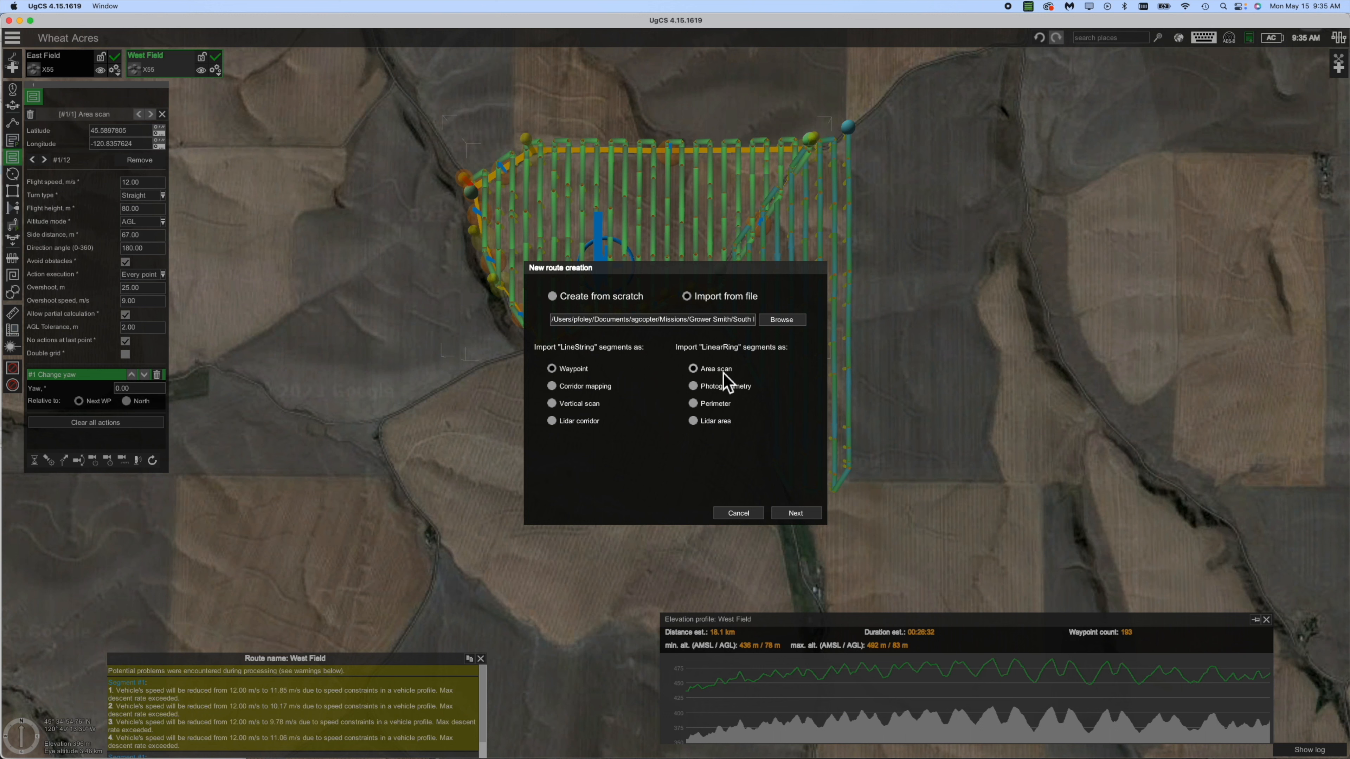
click(802, 516)
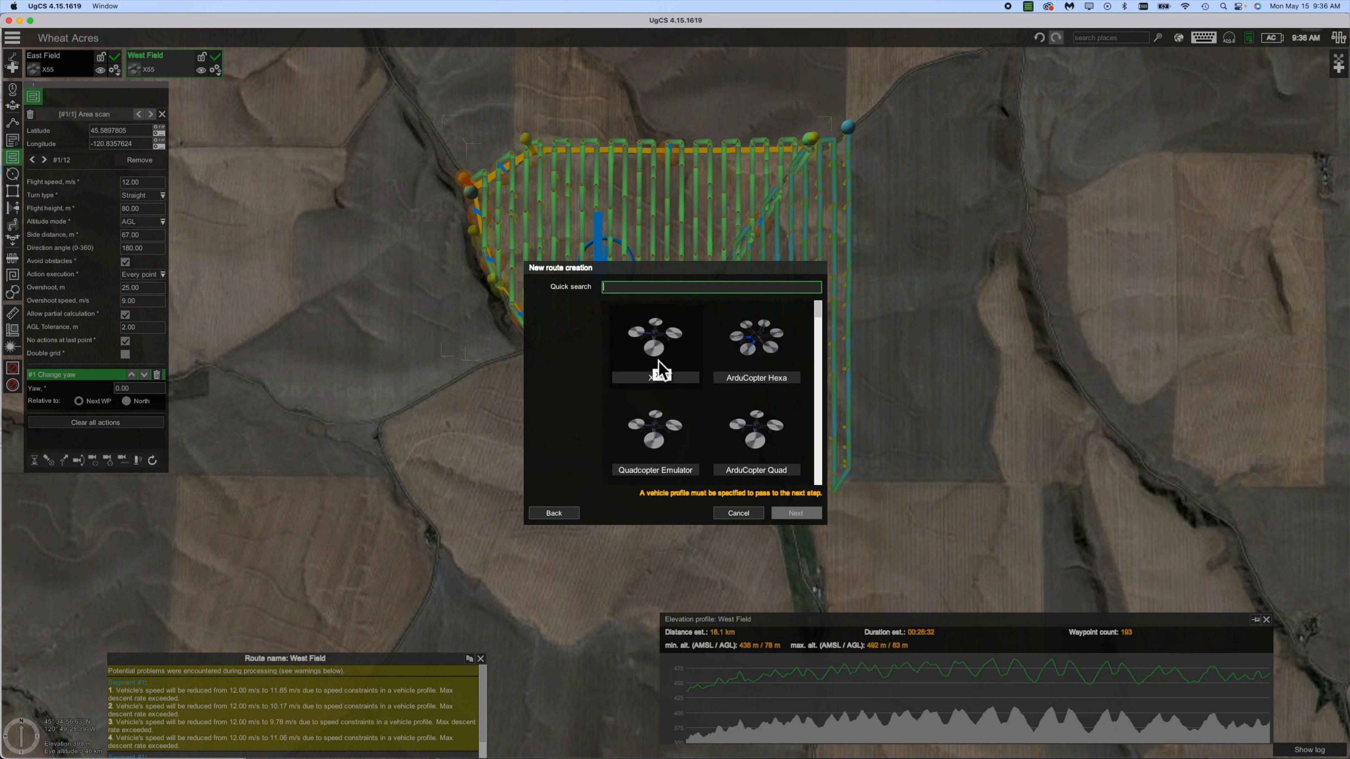
click(658, 350)
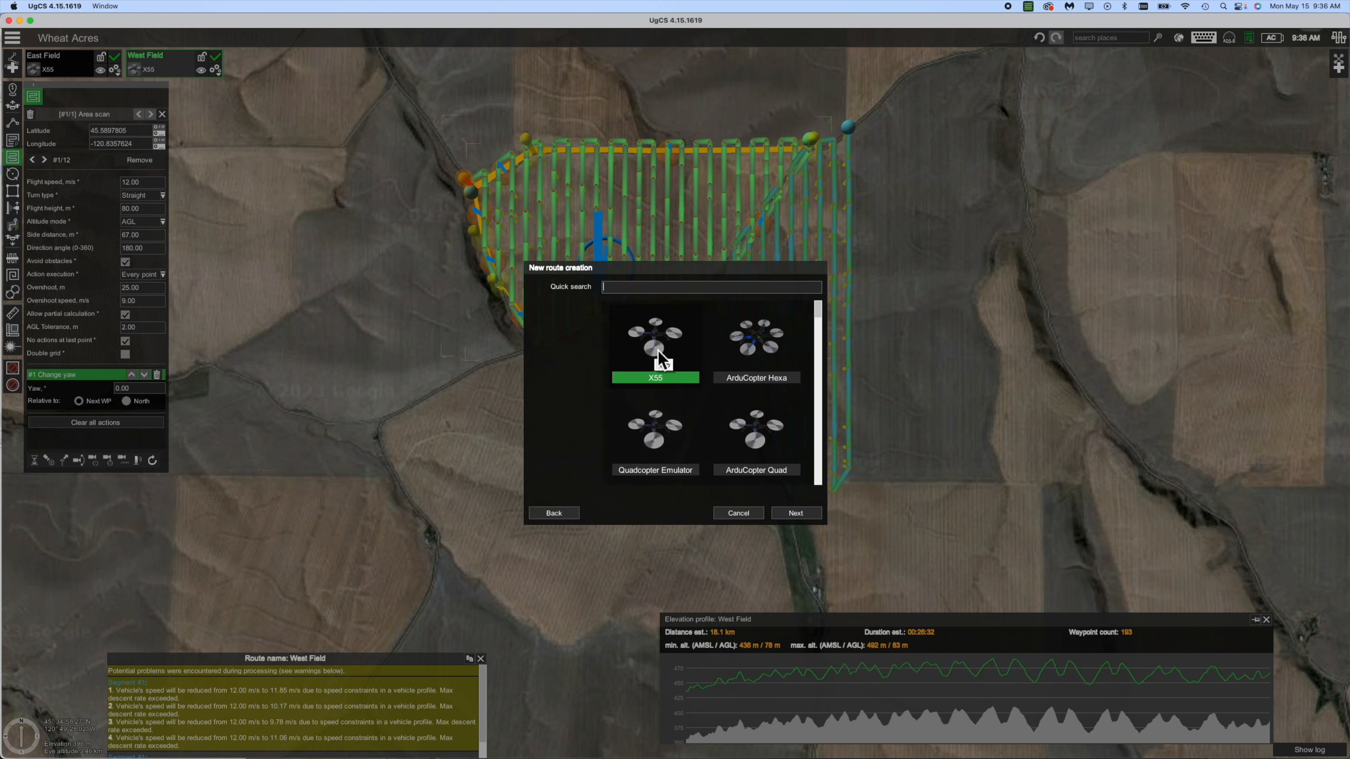
click(797, 517)
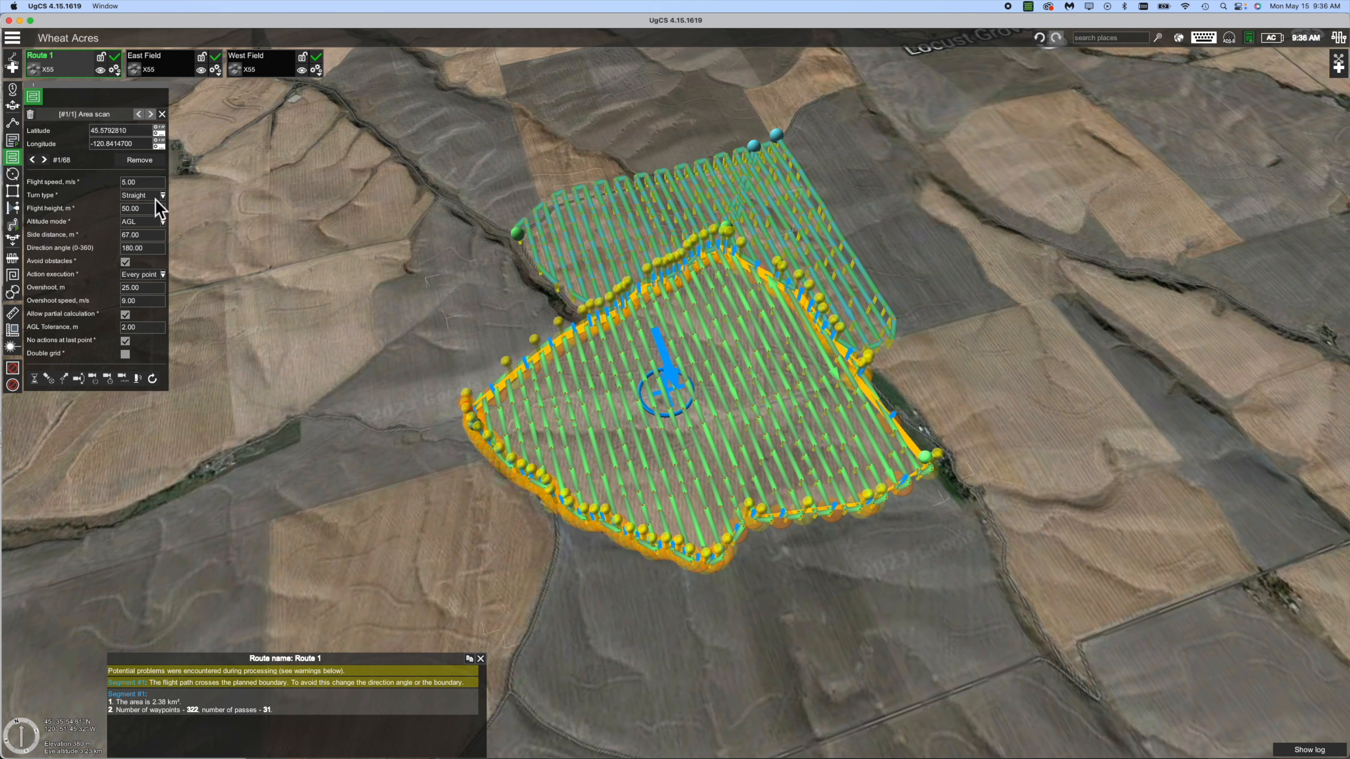
Set Route 1's flight speed to 12 m/s and flight height to 80 m.
click(144, 187)
text(12)
key(Return)
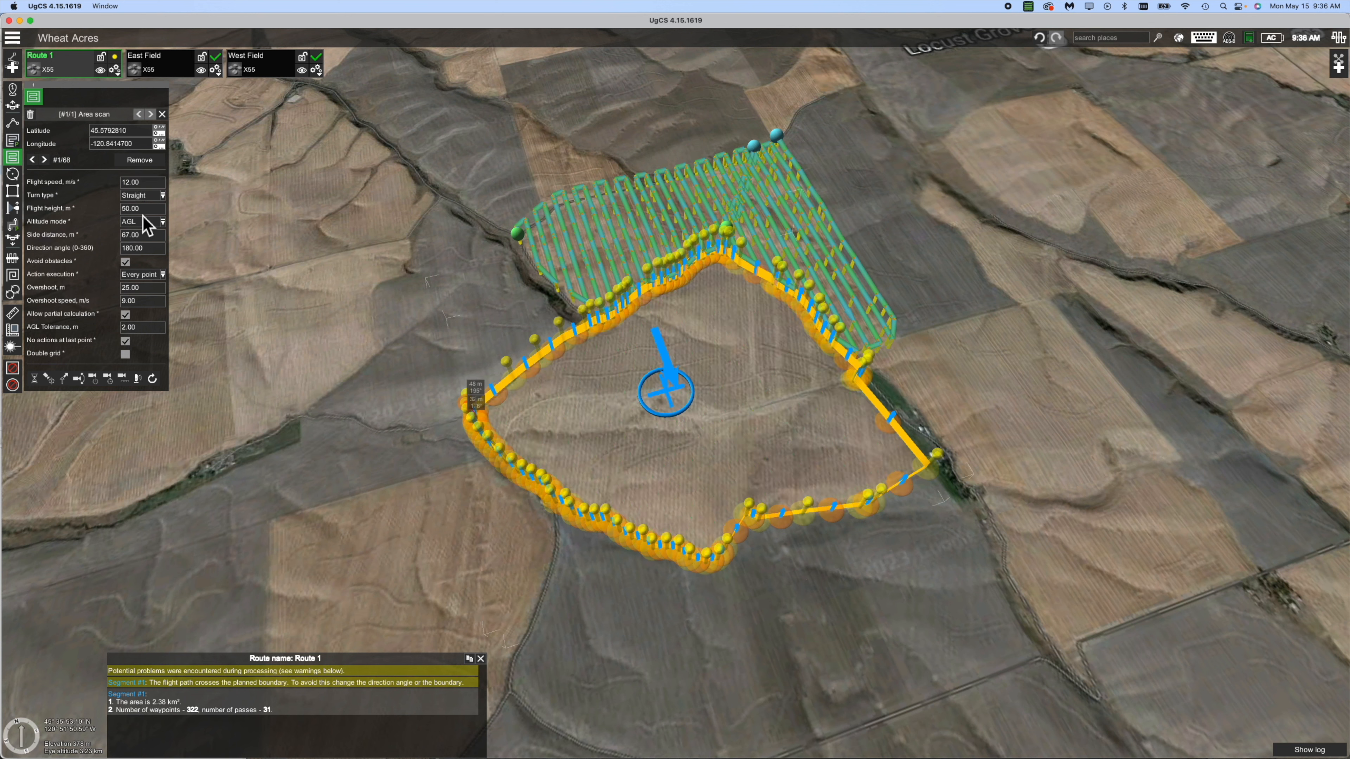
click(131, 209)
text(80)
key(Return)
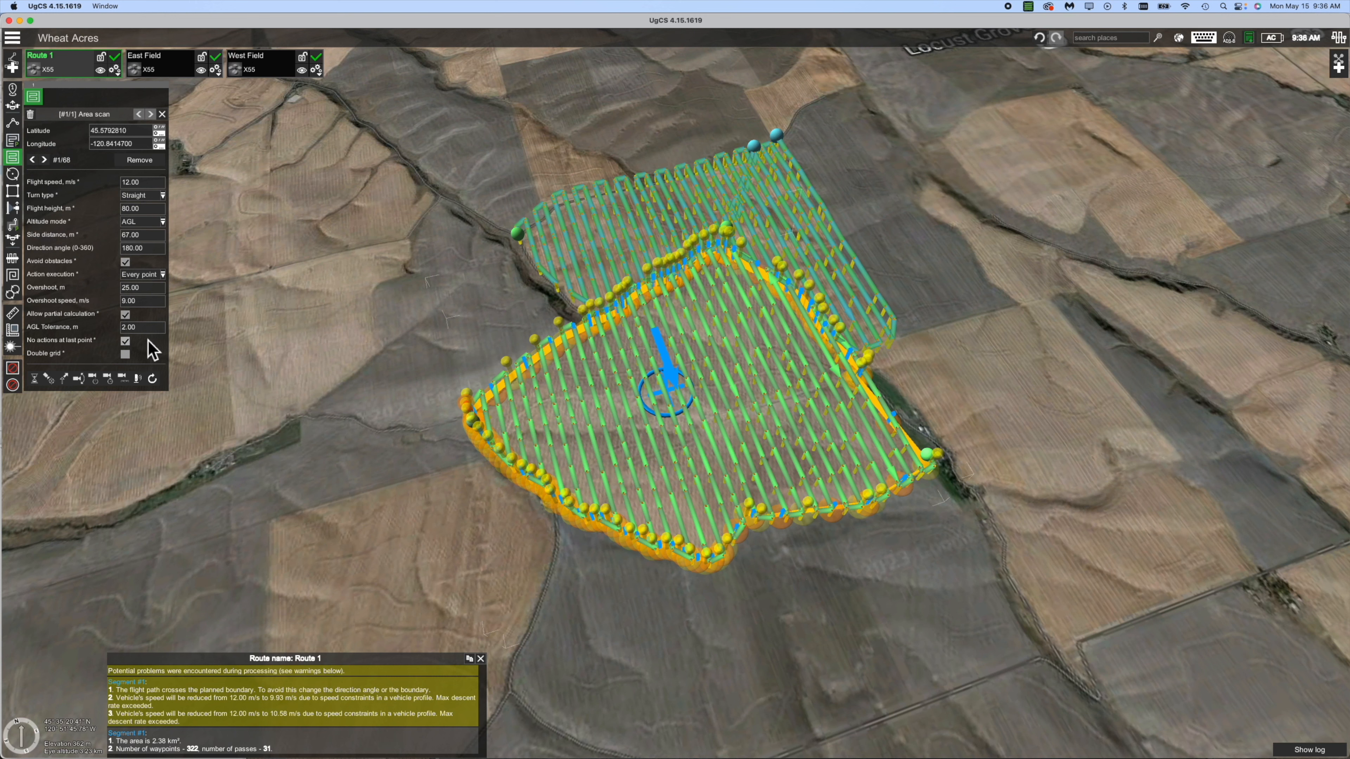
Add a Change yaw action with yaw 0 and turn the map to face north.
click(63, 378)
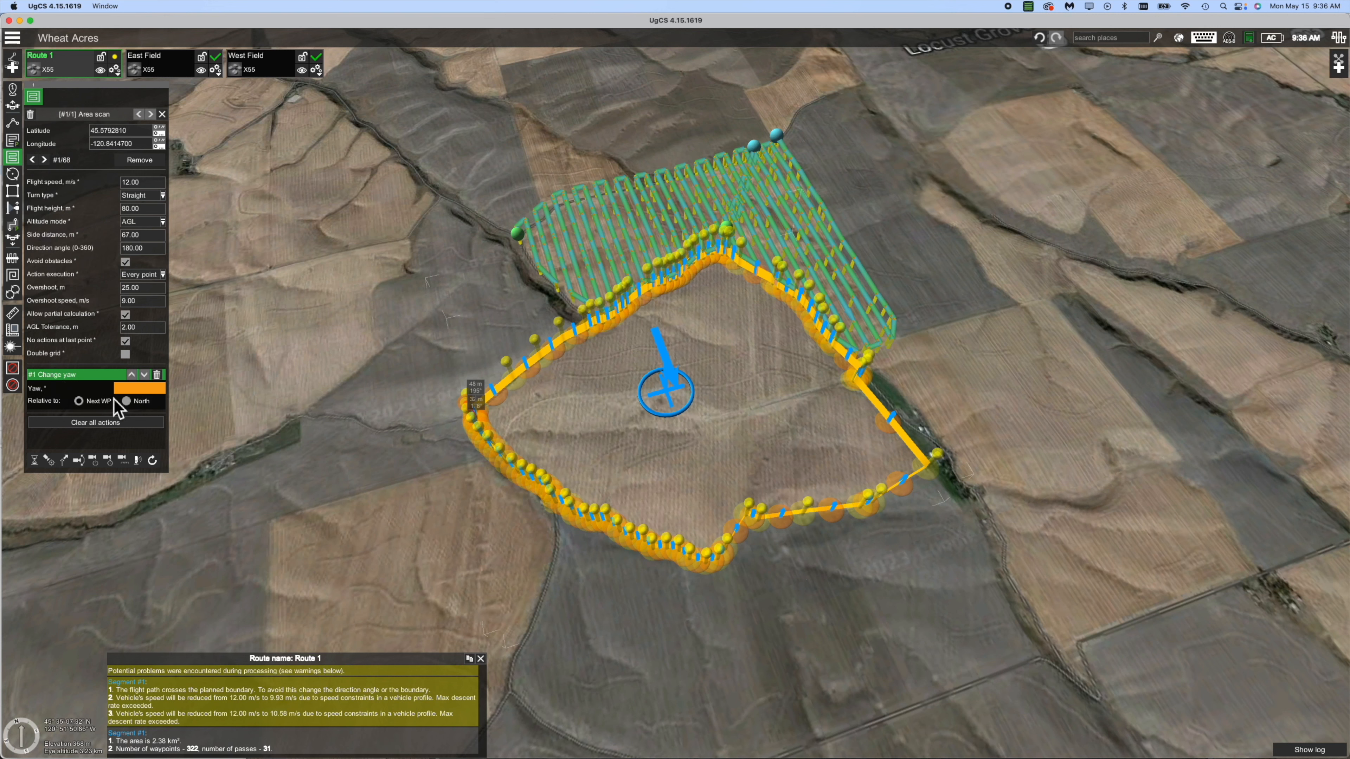
click(125, 392)
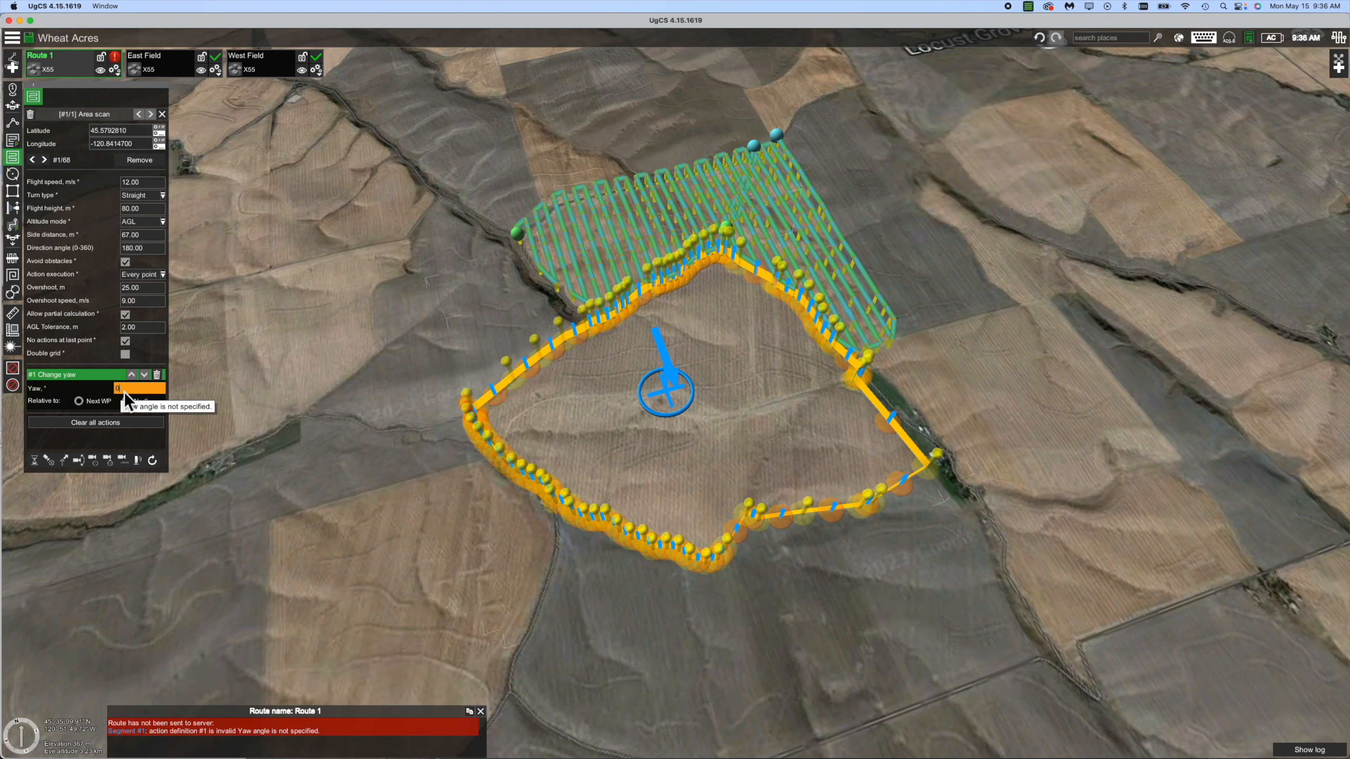
text(0)
key(Return)
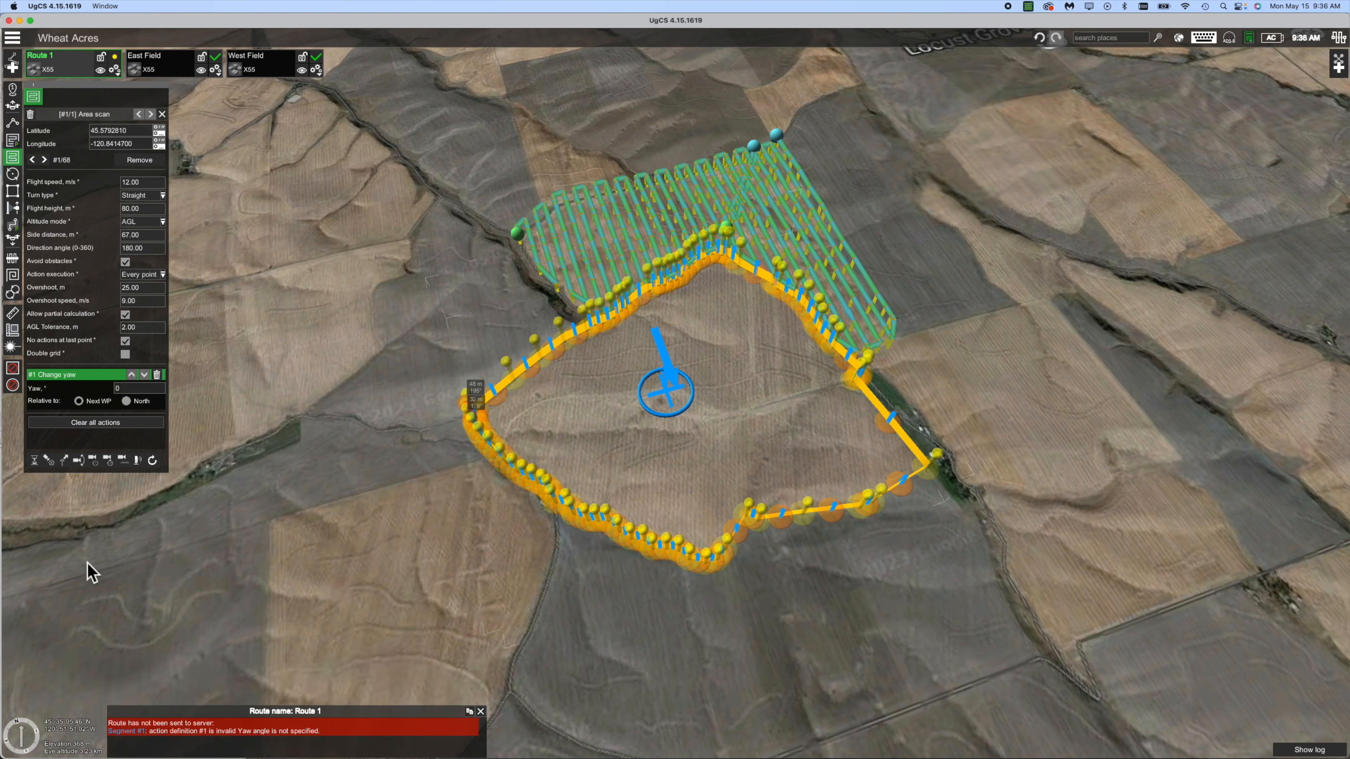
click(19, 724)
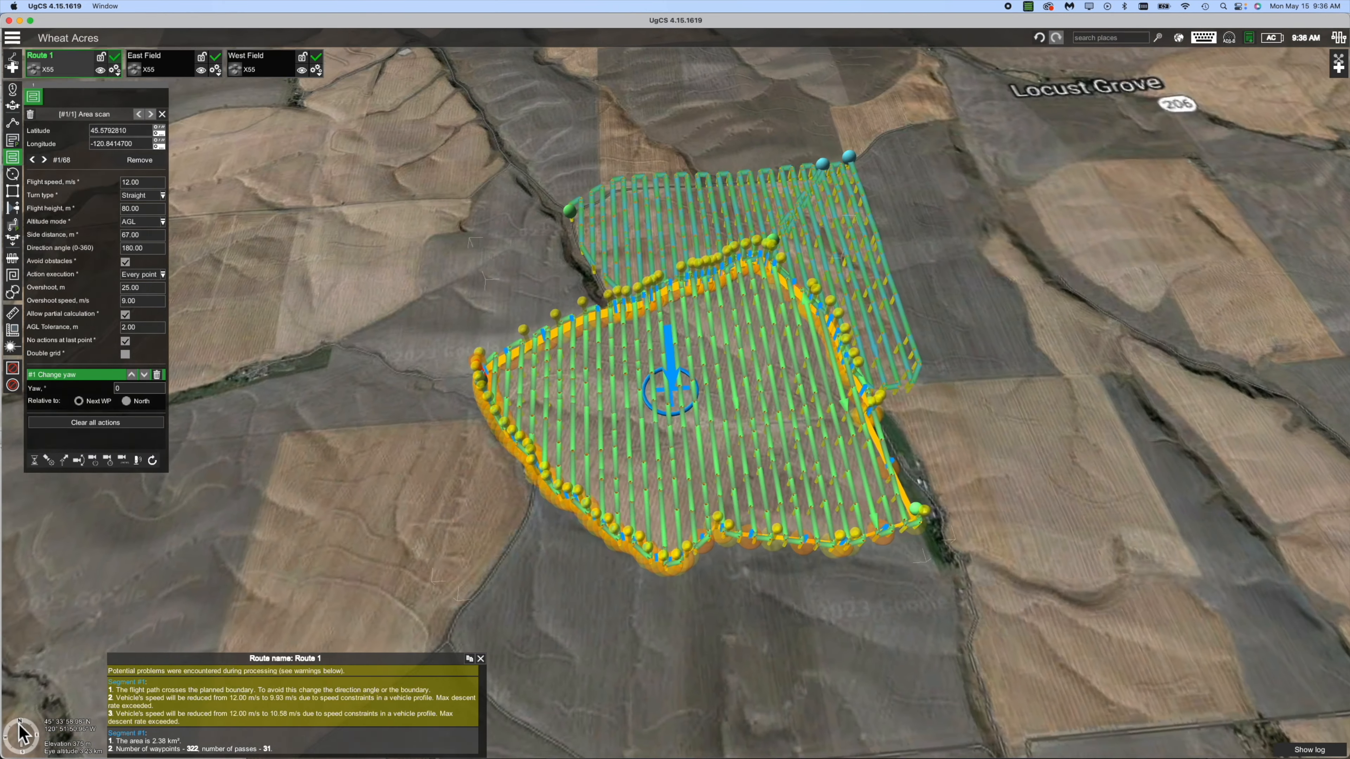
In Route 1's parameters, rename it to South Field and enable Custom zones.
click(116, 73)
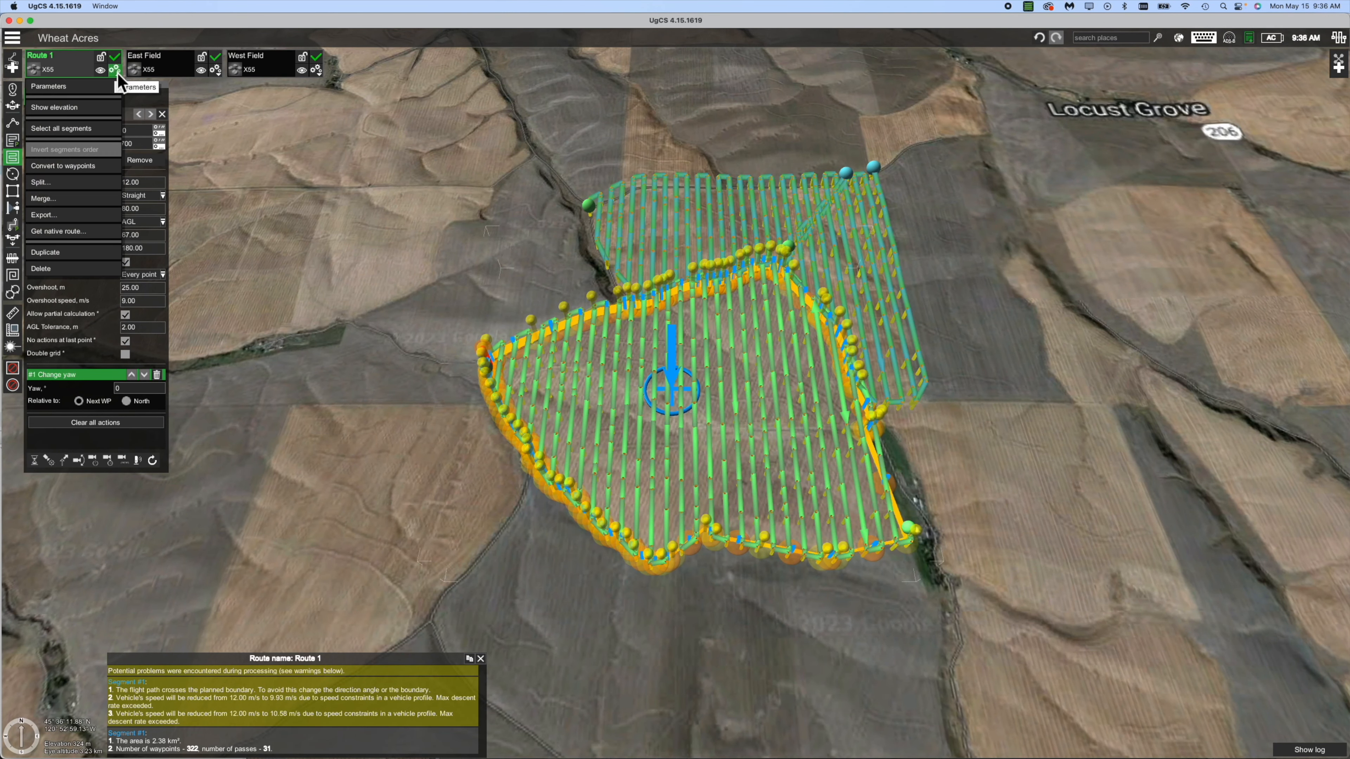
click(88, 89)
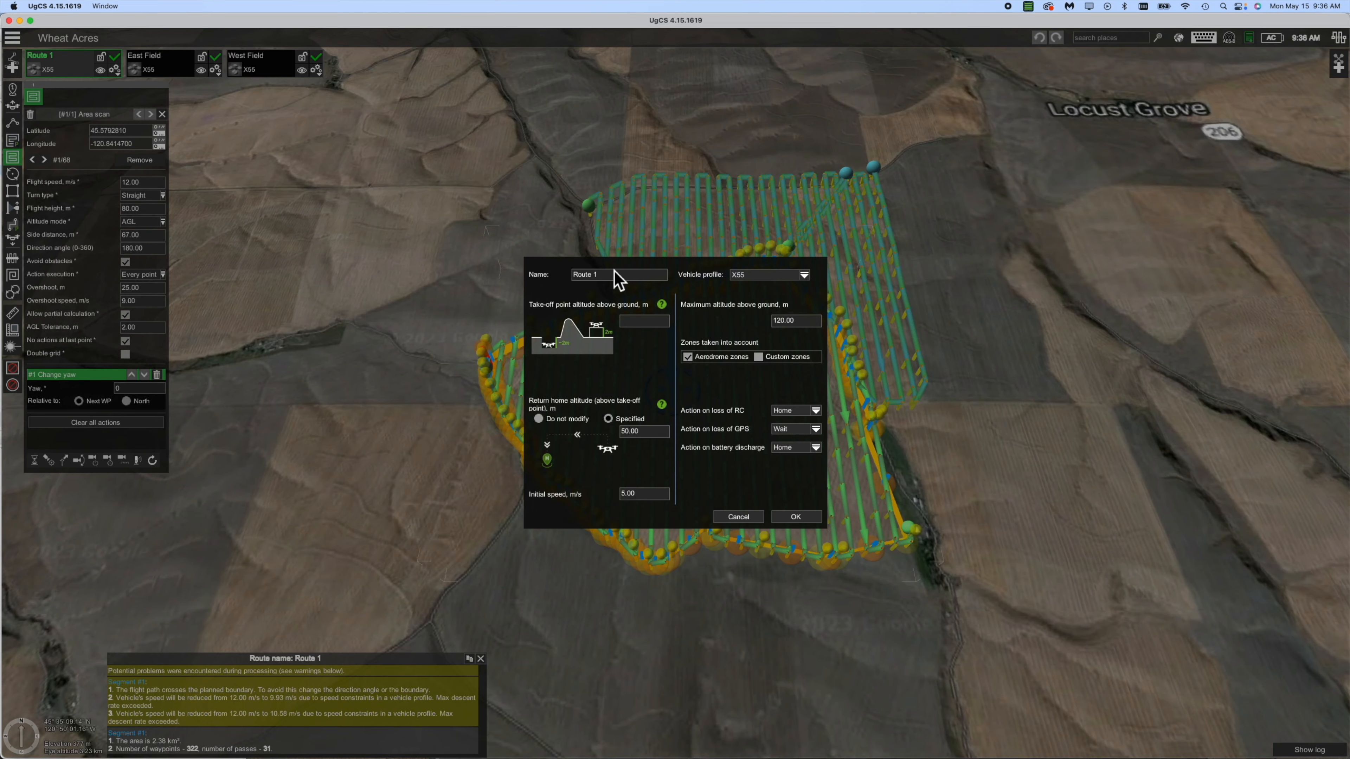
drag(611, 279, 571, 286)
click(759, 358)
Set RC-loss, GPS-loss and battery-discharge actions to Do not modify and apply.
click(815, 414)
click(810, 482)
click(815, 431)
click(811, 481)
click(815, 448)
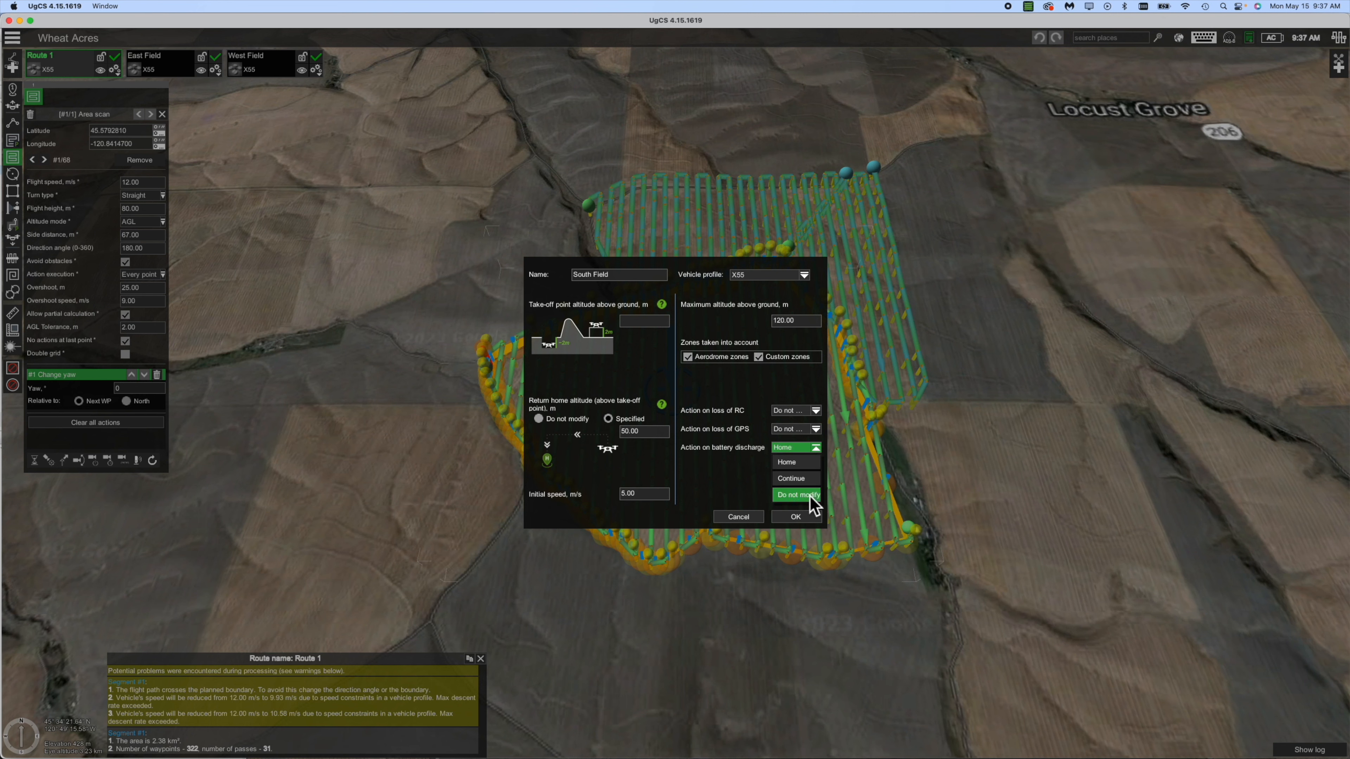
click(810, 491)
click(797, 523)
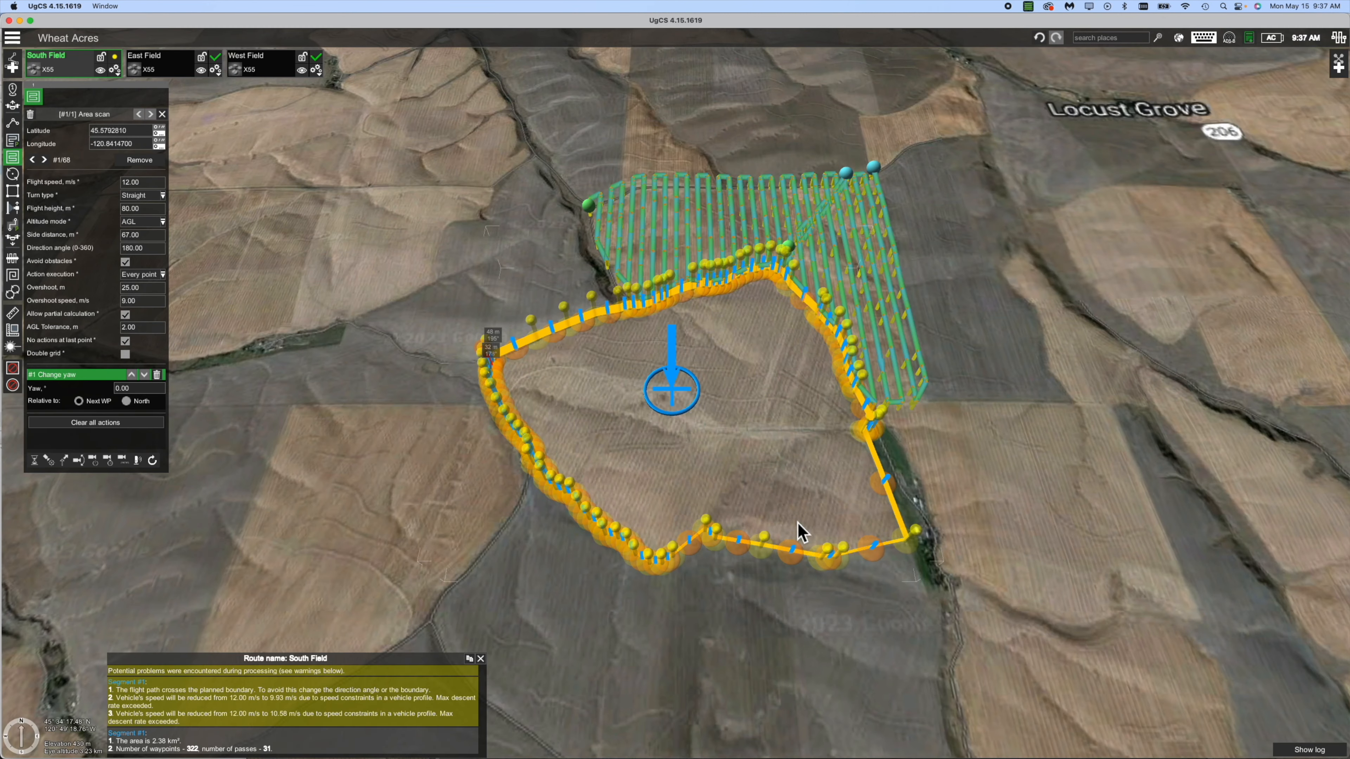
Show South Field's elevation profile (40.0 km, 00:57:16 flight, 322 waypoints, 78–83 m AGL) and tilt the 3D view.
click(120, 76)
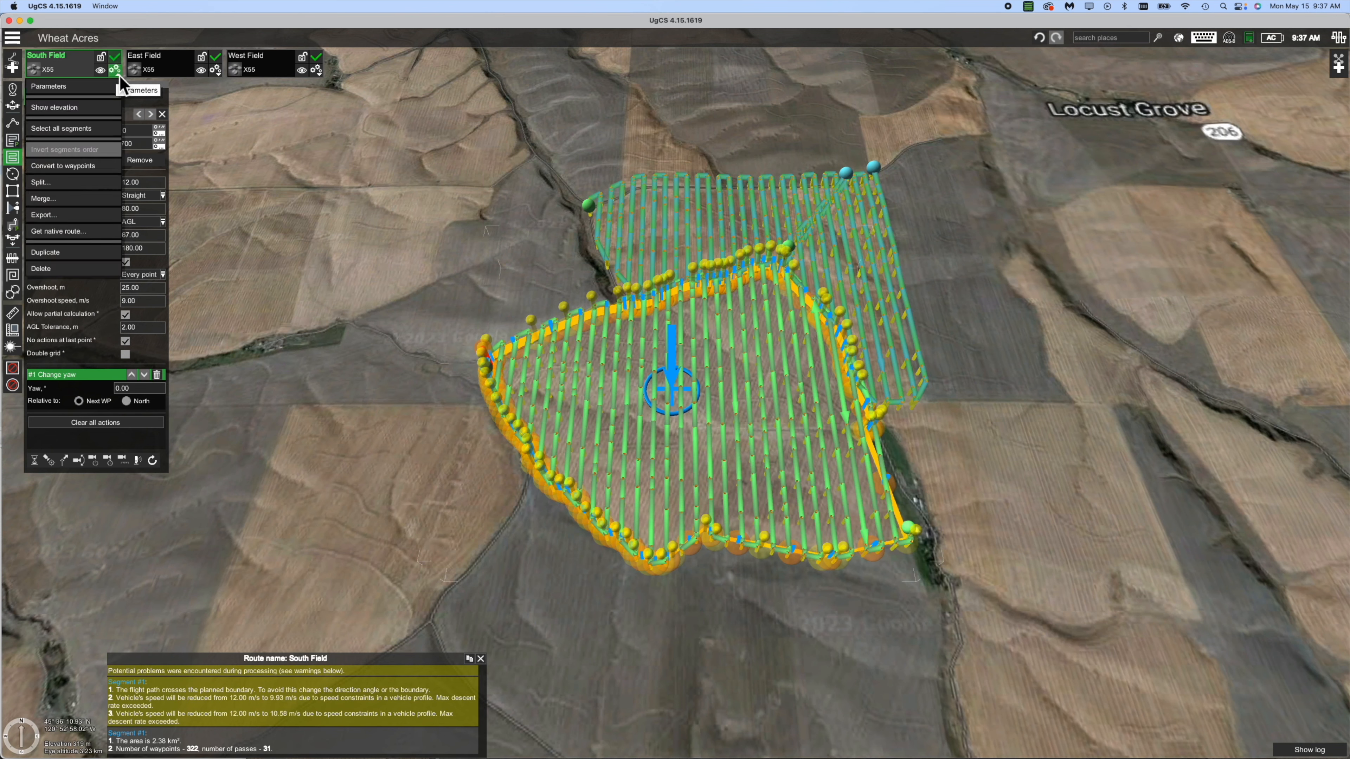
click(91, 108)
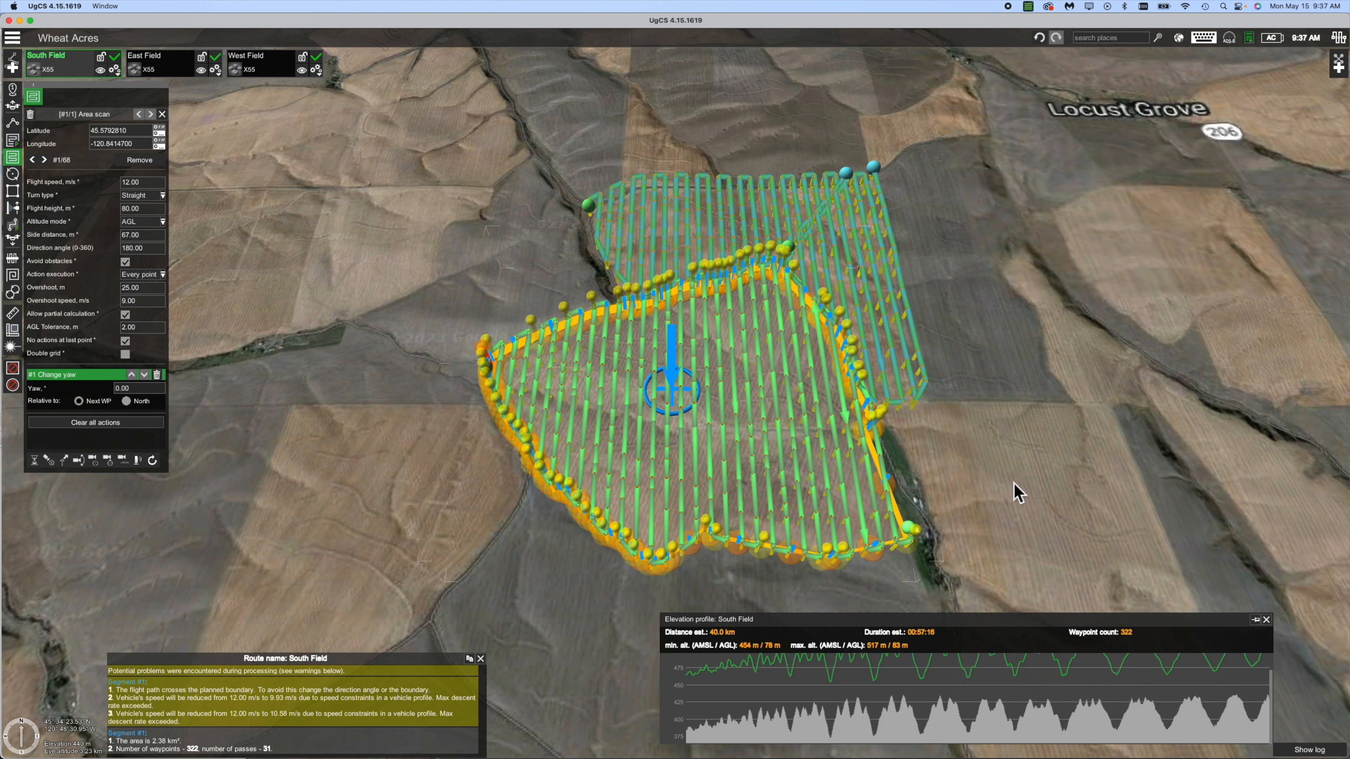
right_drag(1014, 483, 833, 571)
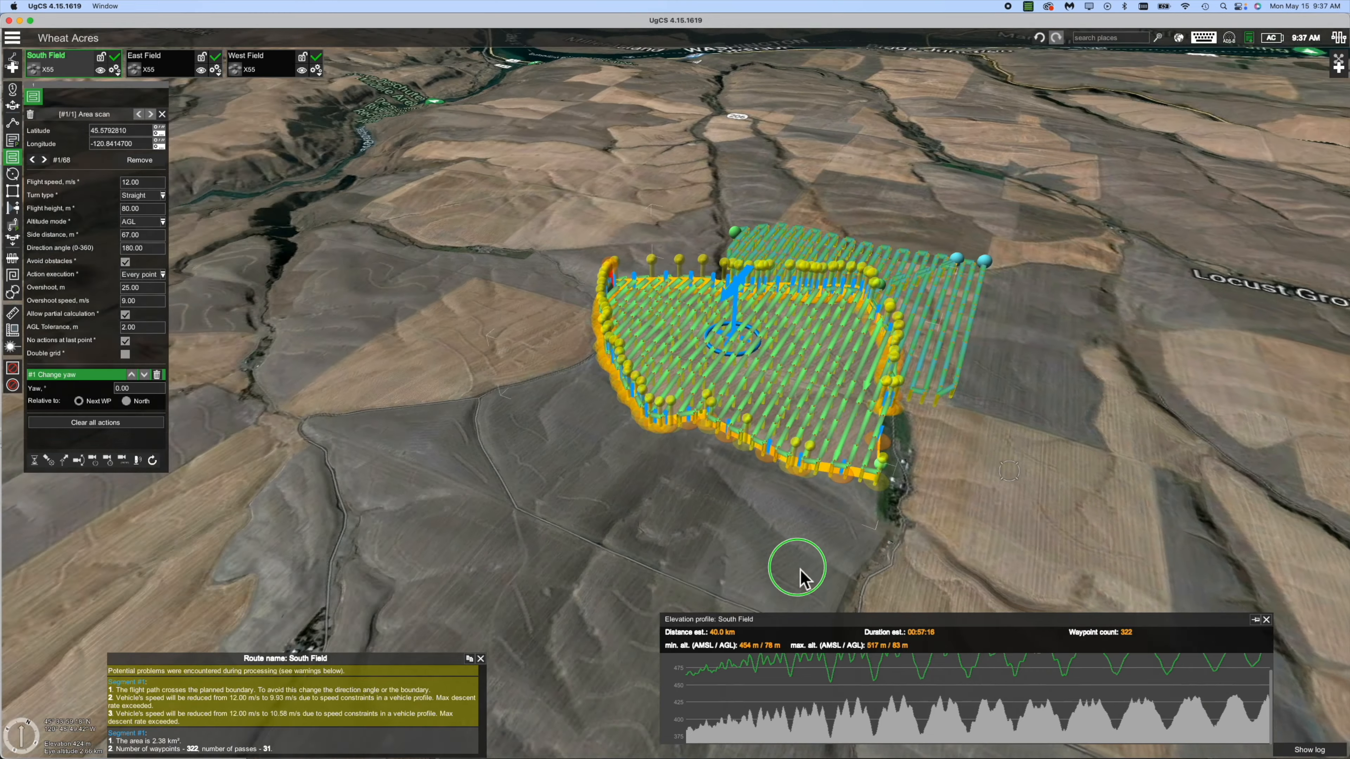